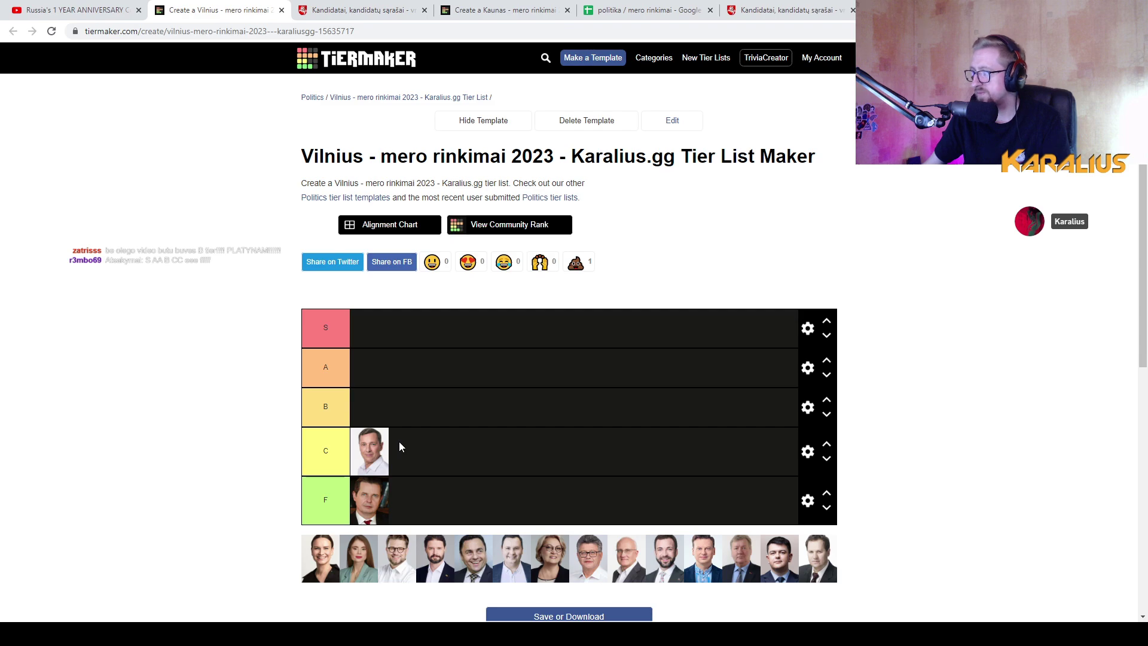
Open Radvilė's profile on the electoral commission's Vilnius candidate list and review the debate notes in the spreadsheet
left_click(676, 11)
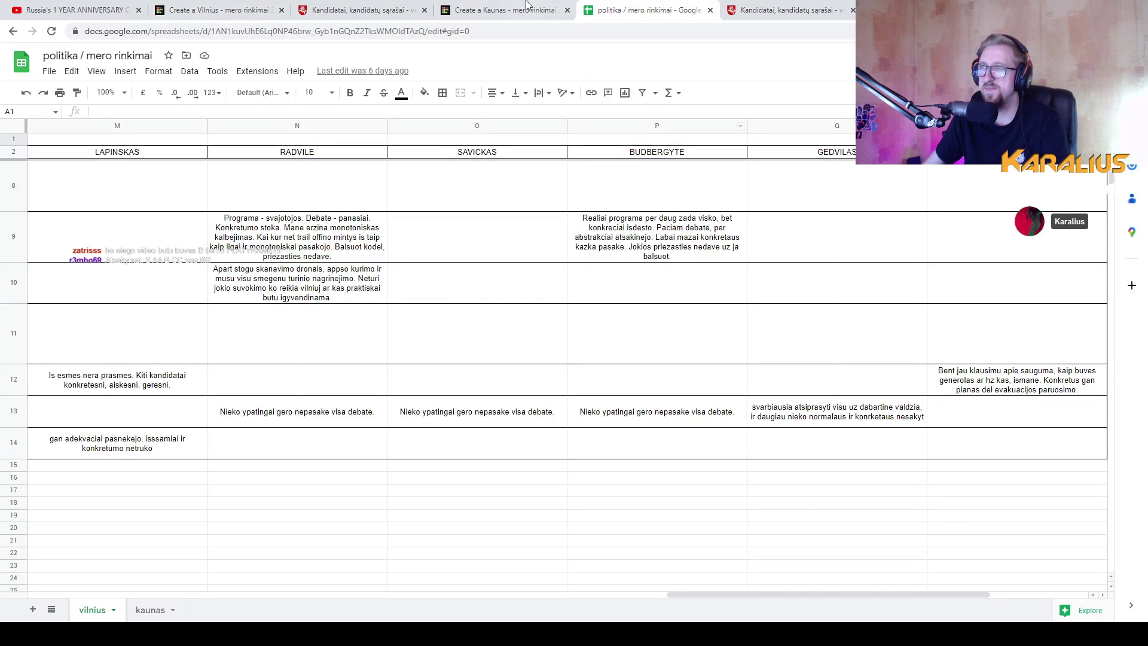
left_click(403, 10)
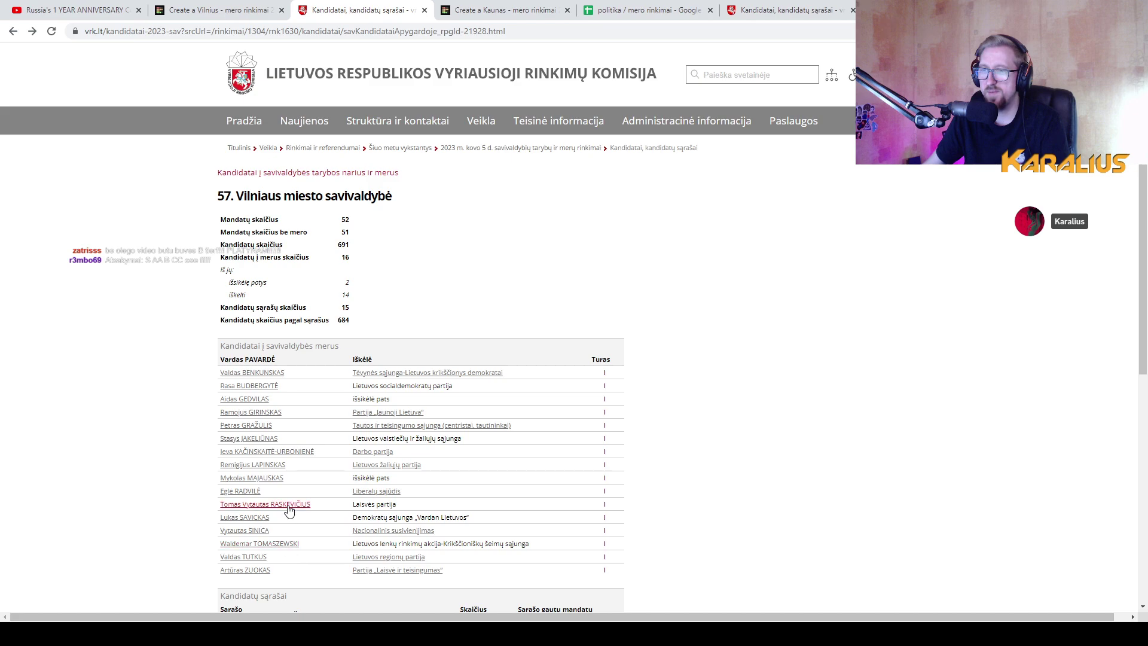
left_click(240, 491)
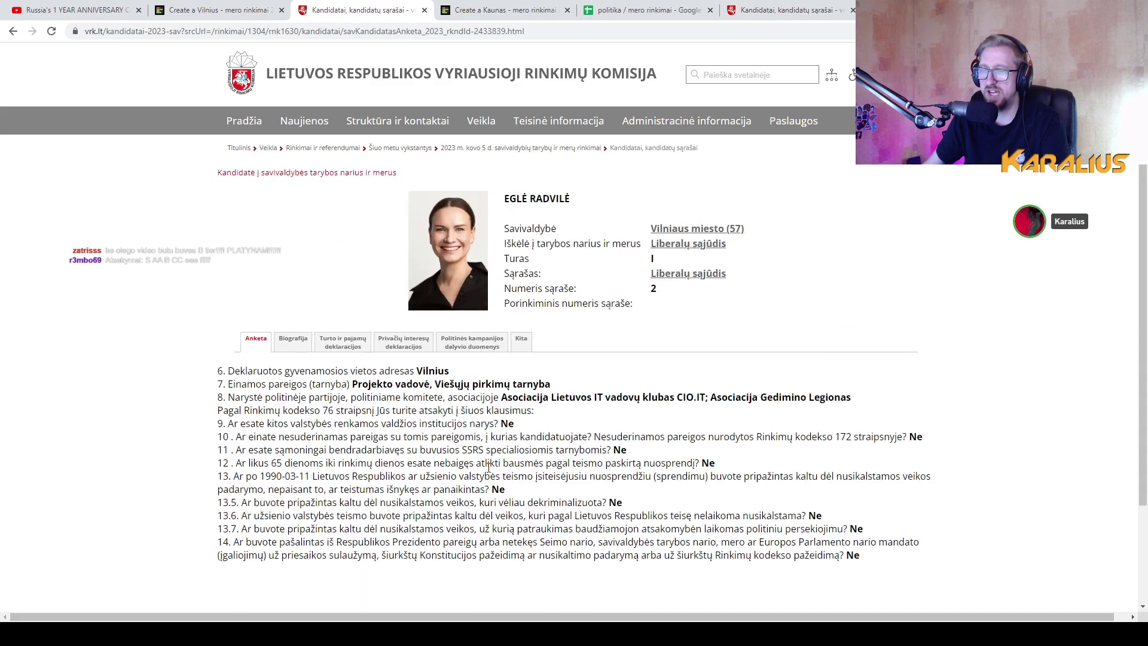
left_click(233, 11)
left_click(645, 10)
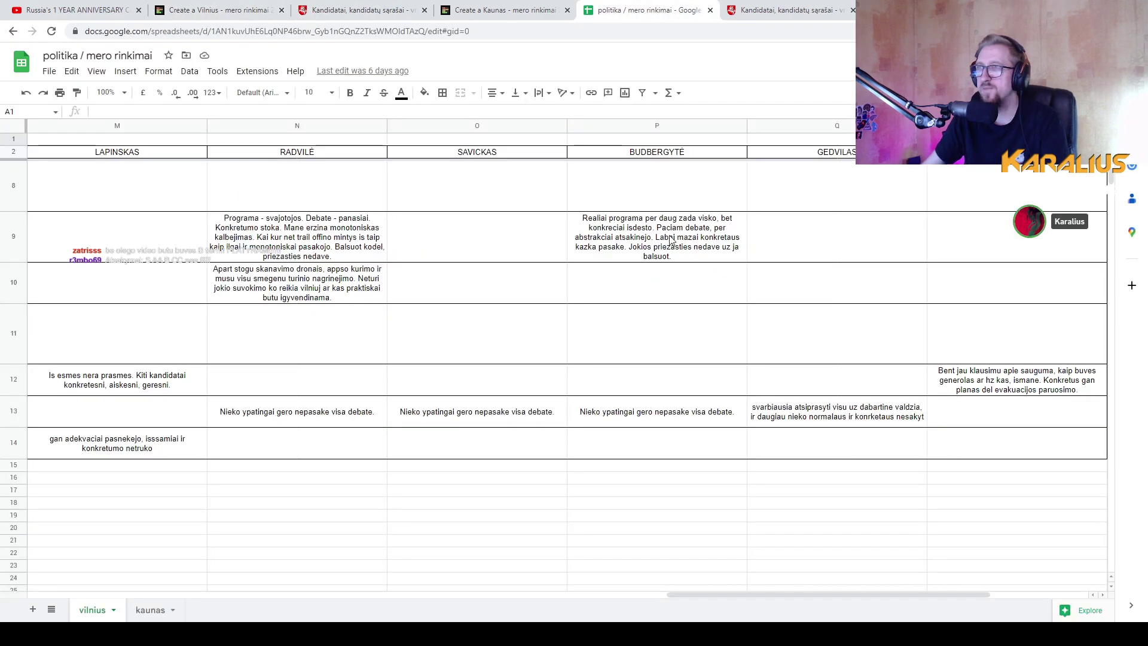
left_click_drag(694, 593, 66, 581)
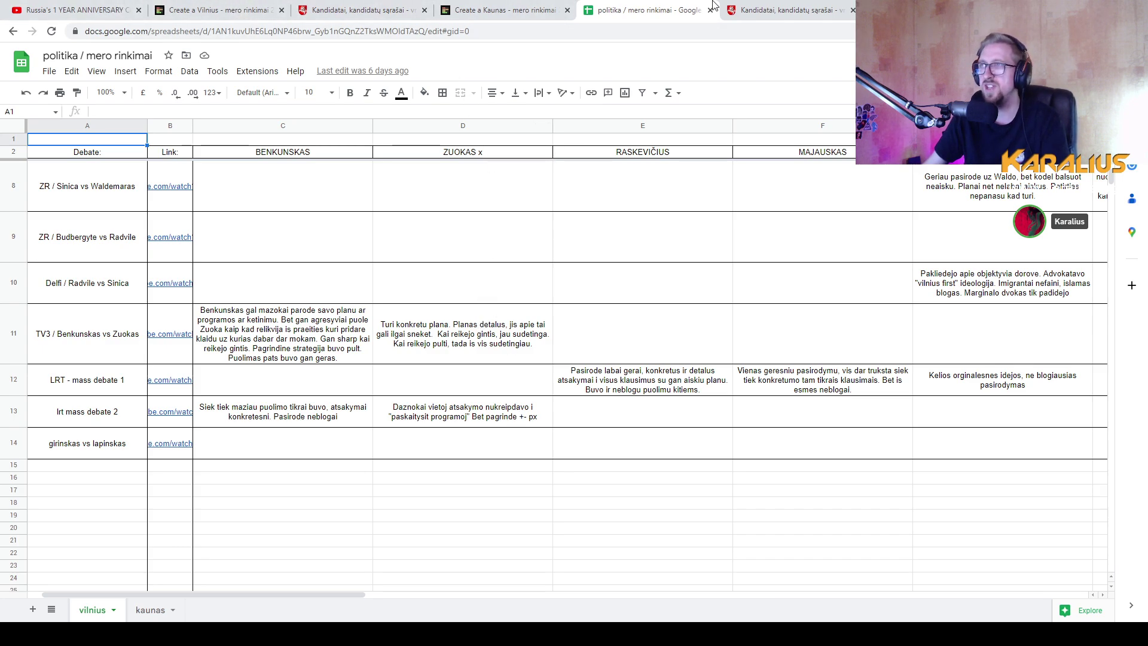
Consult the vilnius sheet's debate notes and rank the first unranked candidate, the woman in black, in tier C
left_click(241, 7)
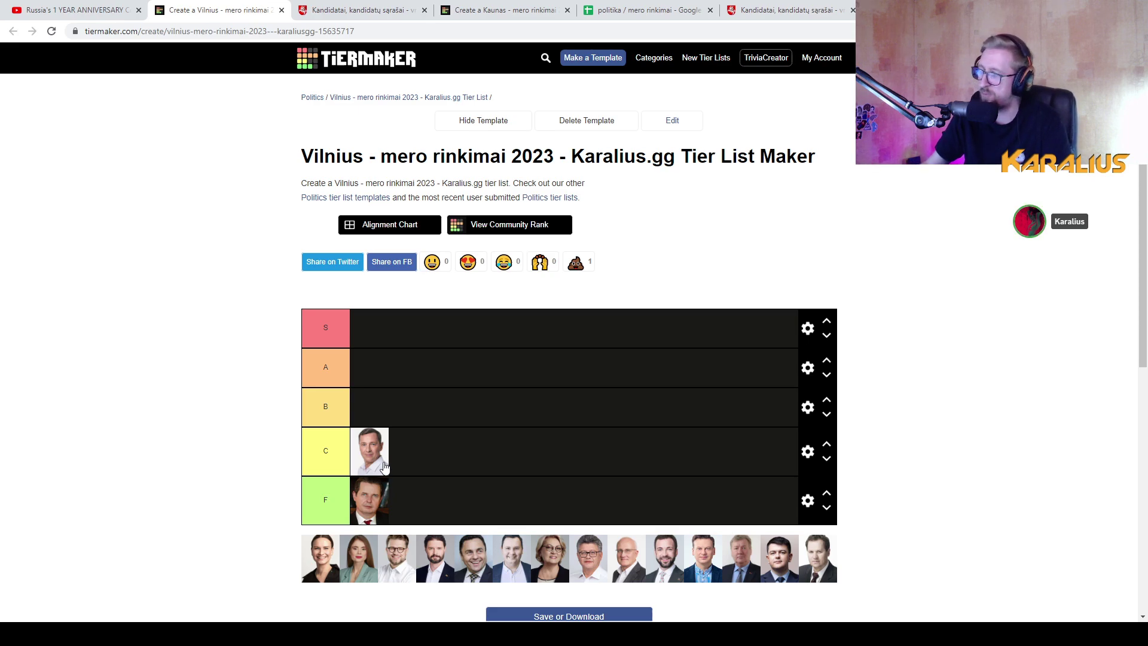
left_click(635, 7)
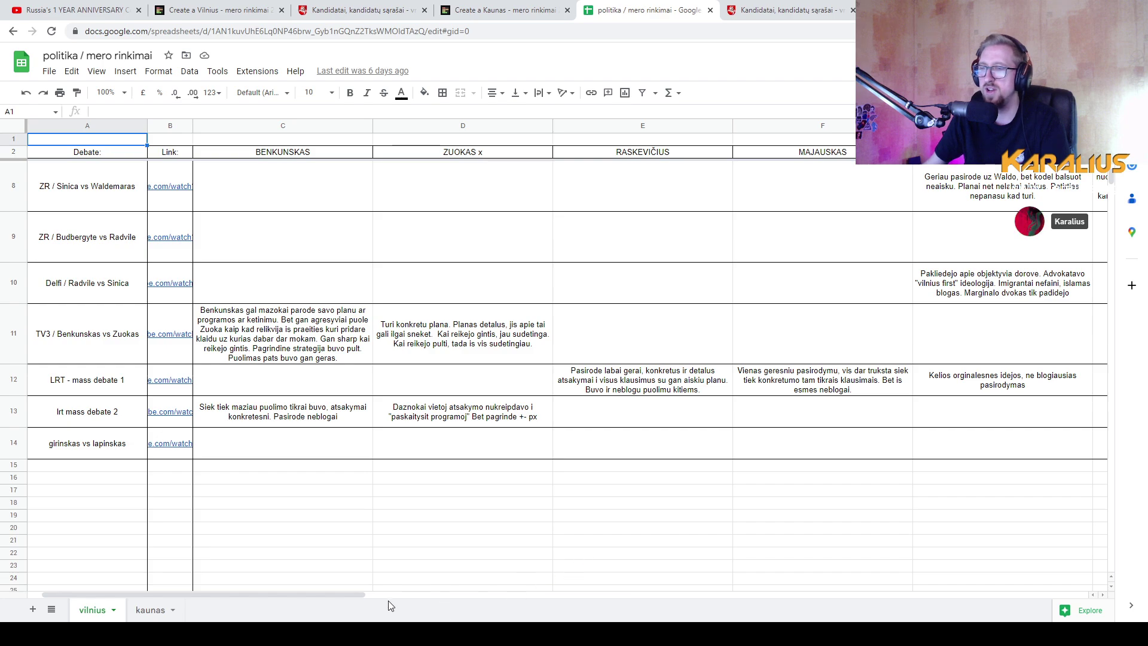
left_click_drag(319, 597, 805, 596)
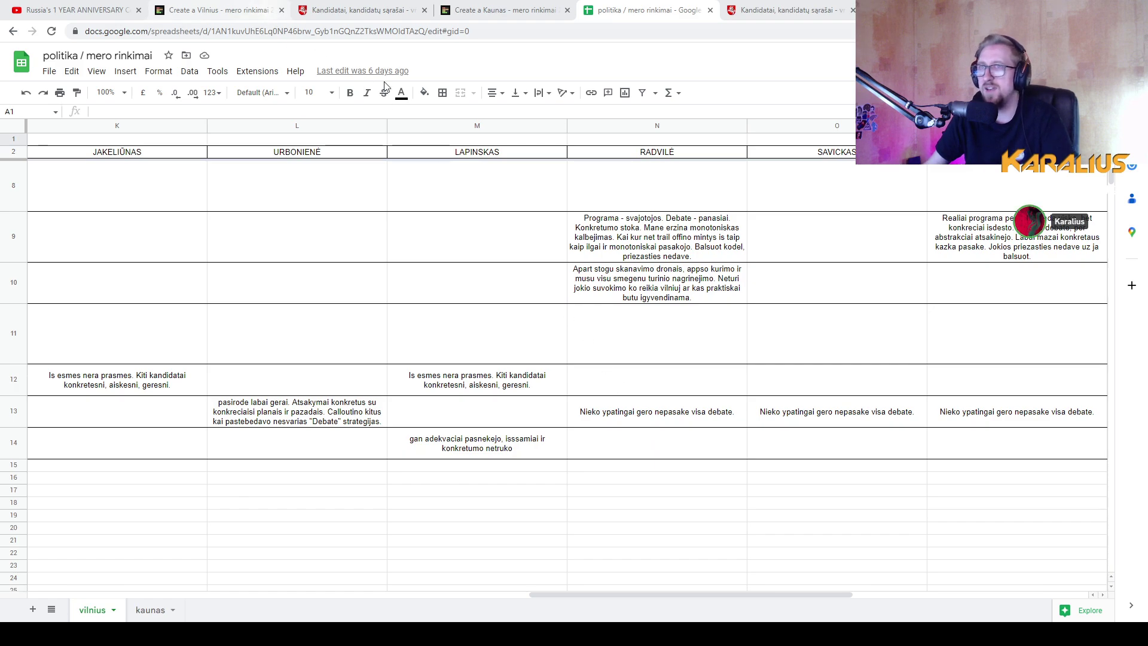
left_click(513, 10)
left_click(252, 7)
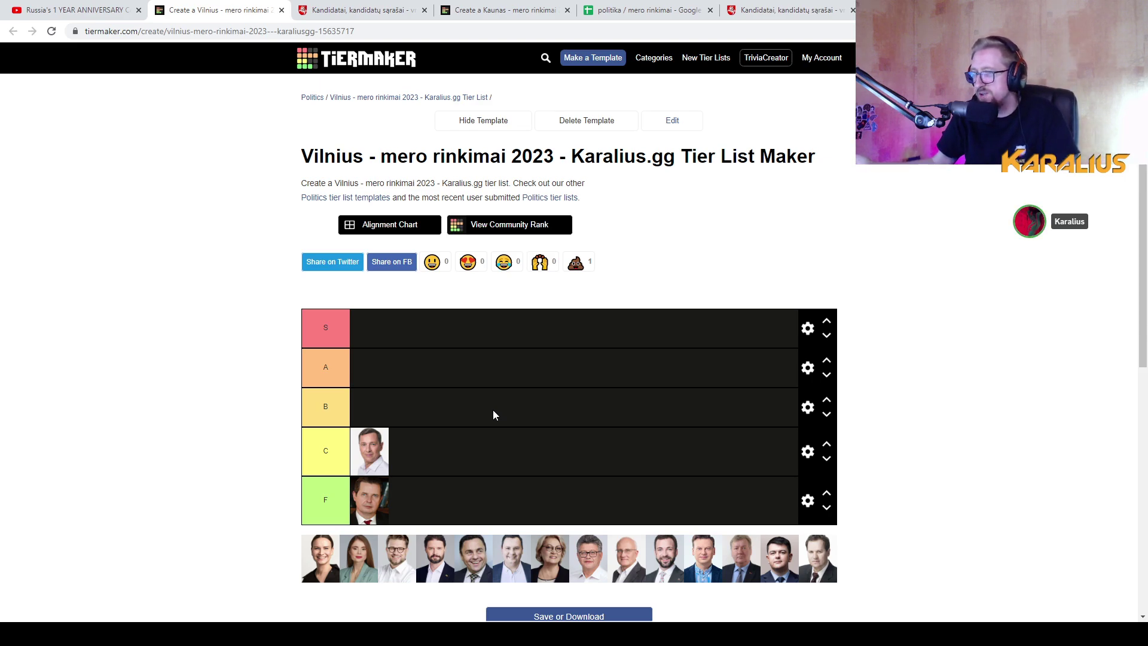
left_click_drag(321, 548, 426, 452)
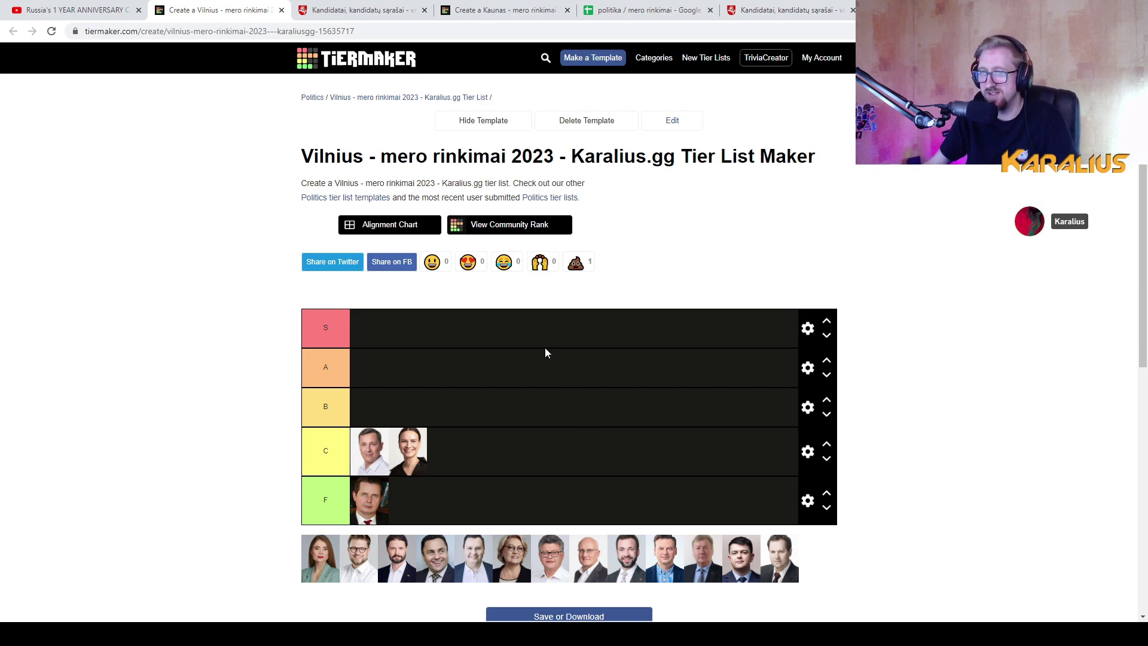
Check the Urbonienė column of the debate notes and rank the candidate in the green top in tier B
left_click(622, 8)
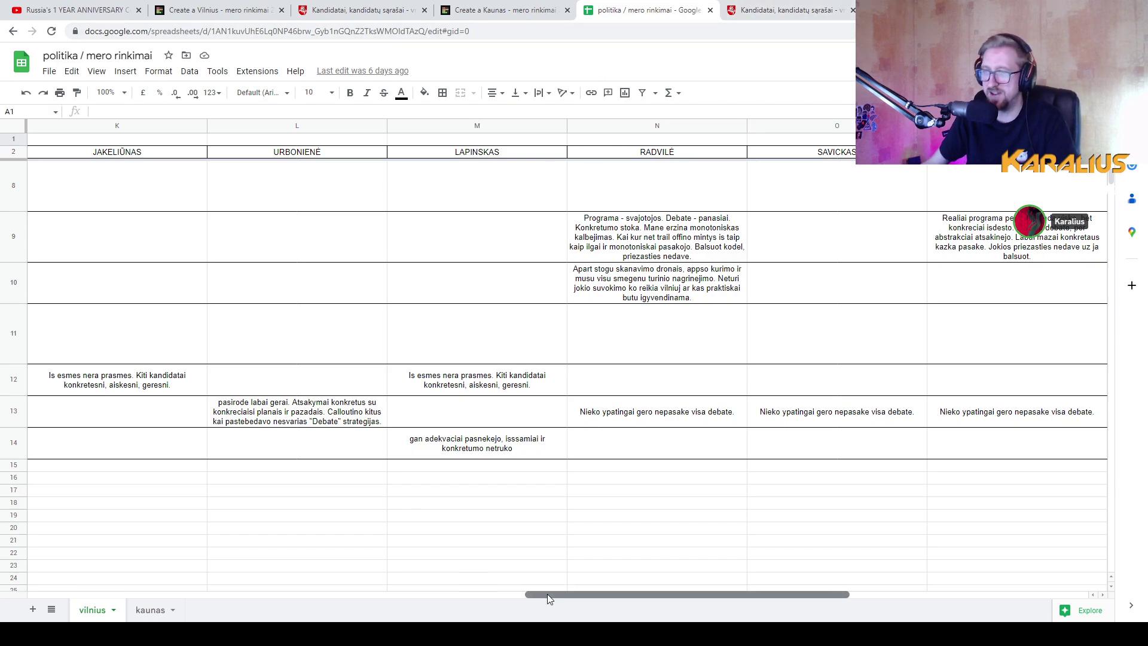
left_click_drag(547, 593, 375, 594)
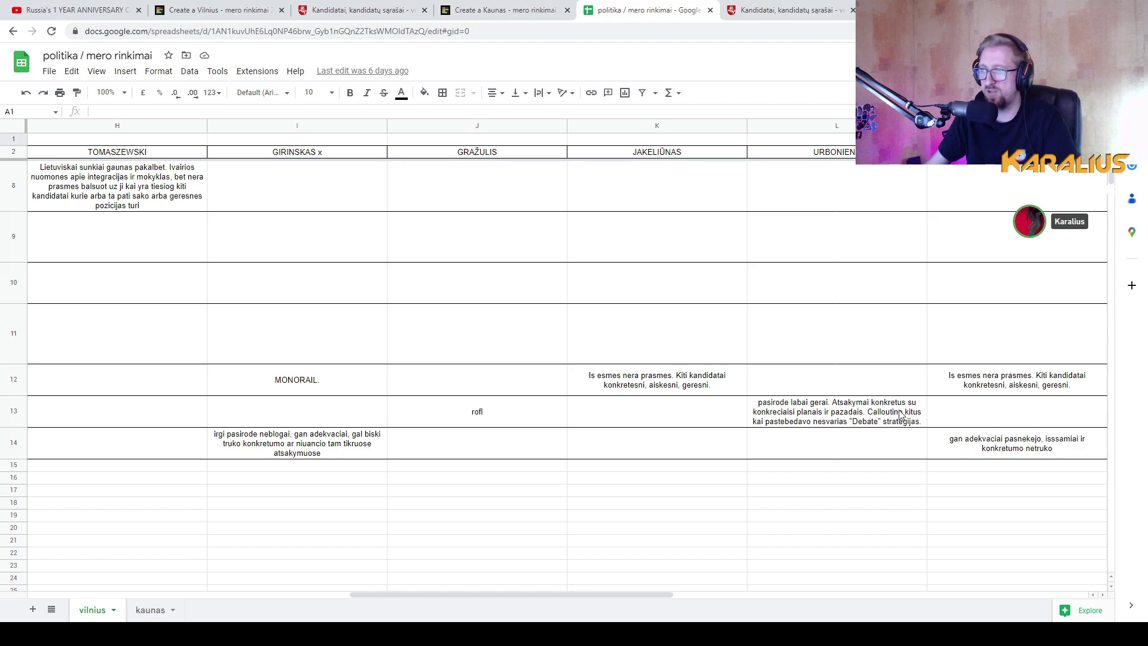
left_click(218, 10)
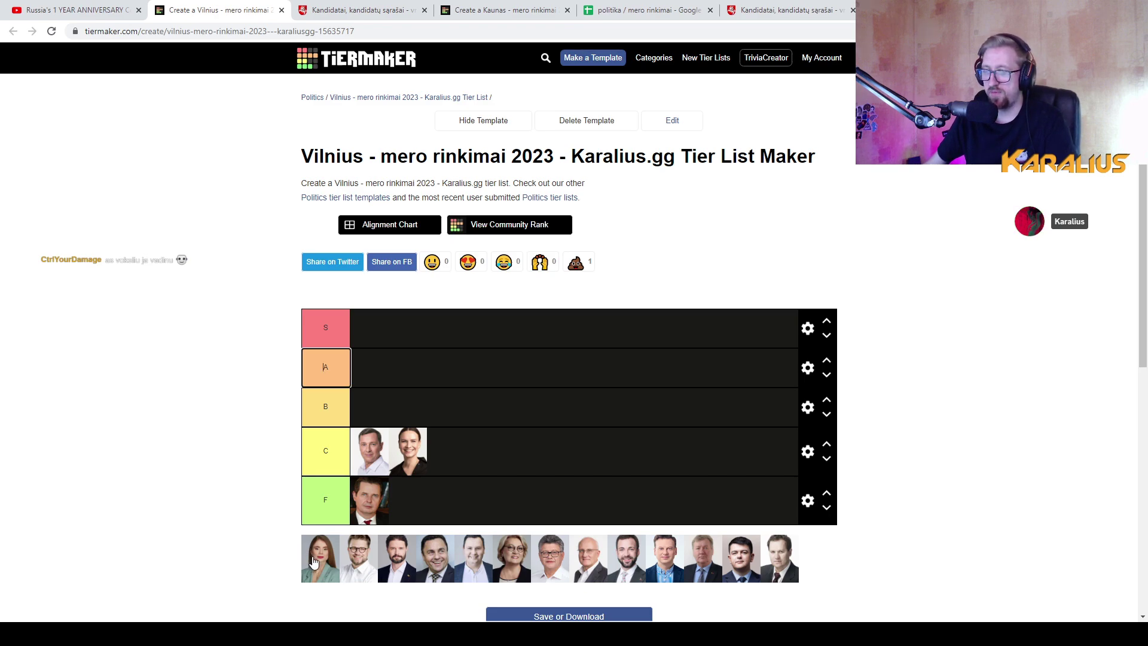
left_click_drag(312, 562, 425, 433)
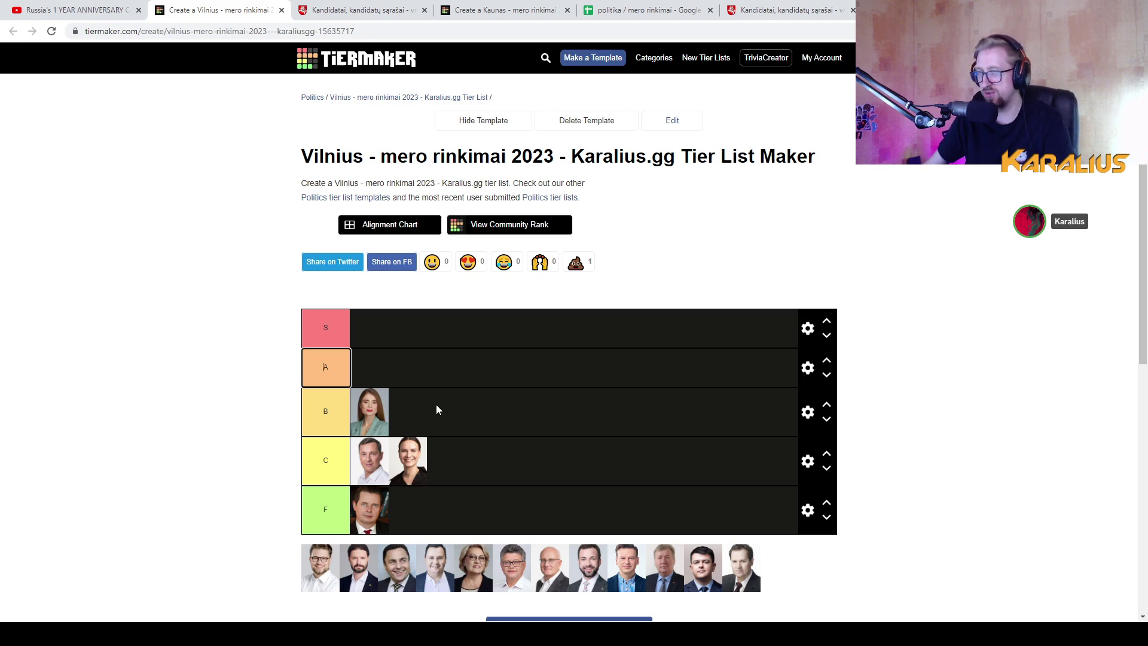
left_click(421, 410)
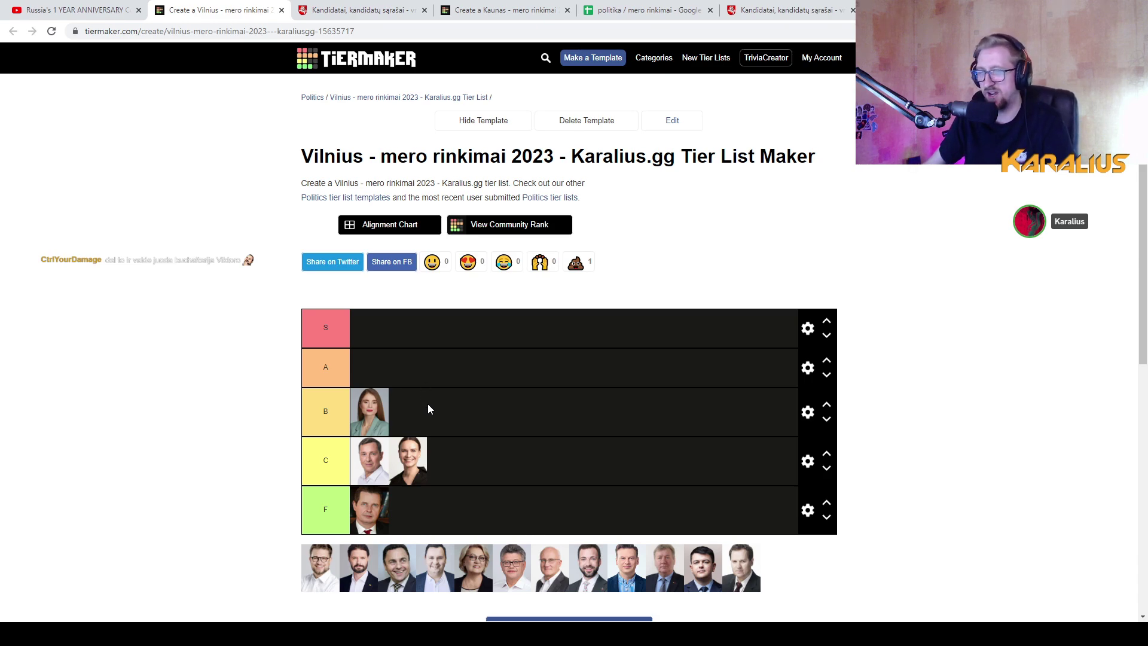
left_click(490, 6)
left_click(379, 9)
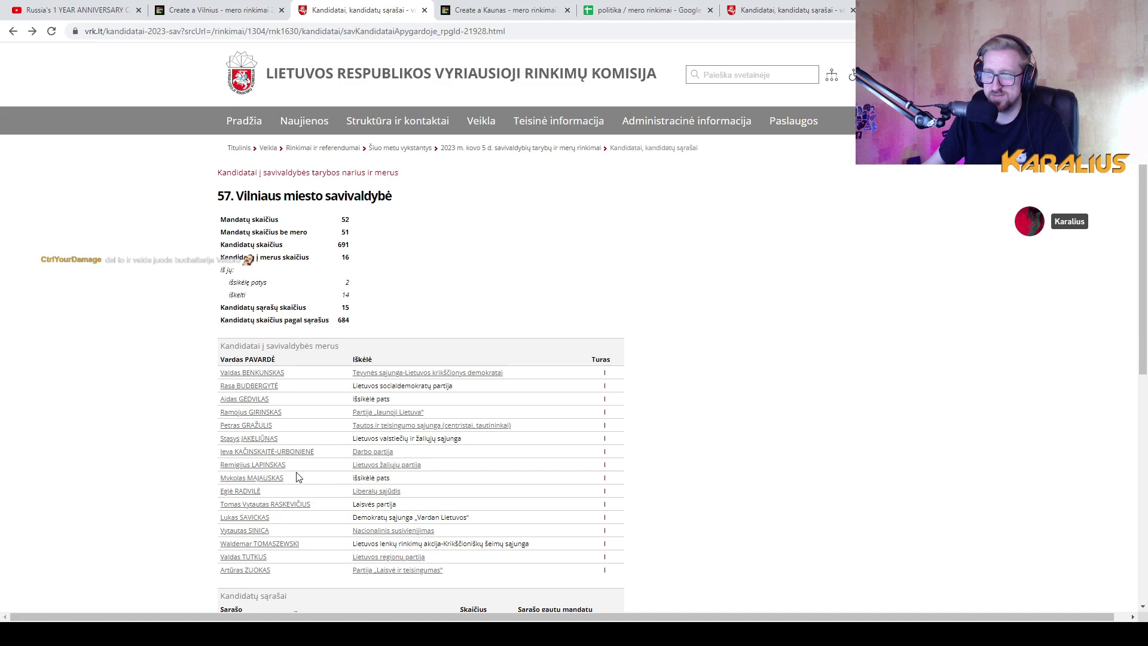
left_click(257, 439)
key("alt+Left")
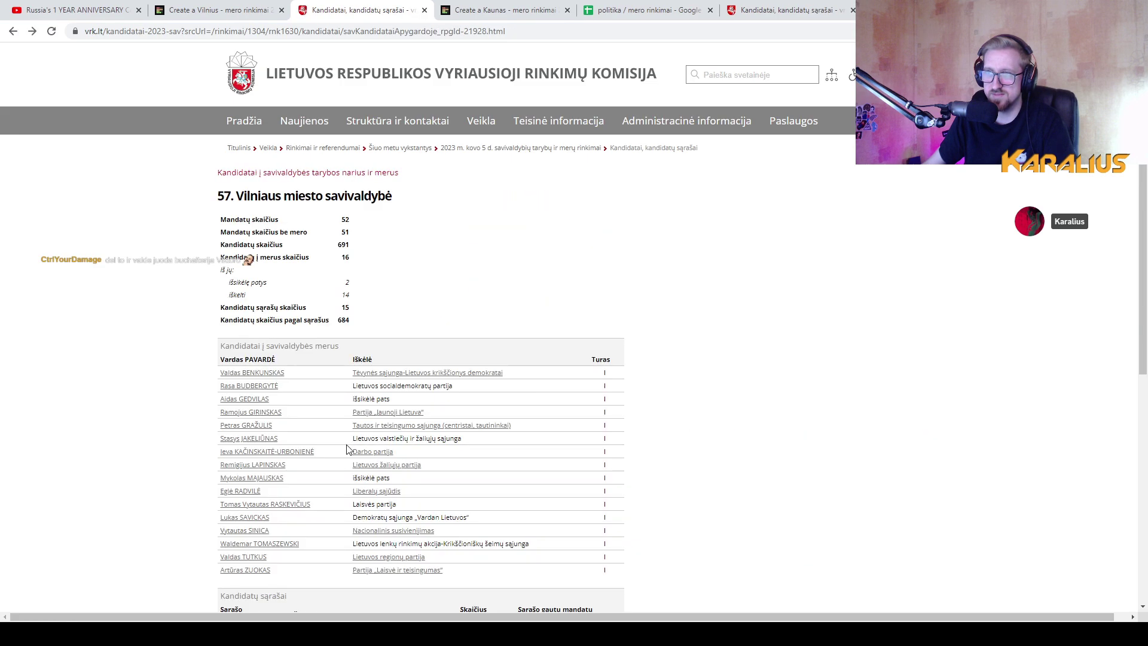
left_click(253, 400)
key("alt+Left")
key("ctrl+Page_Up")
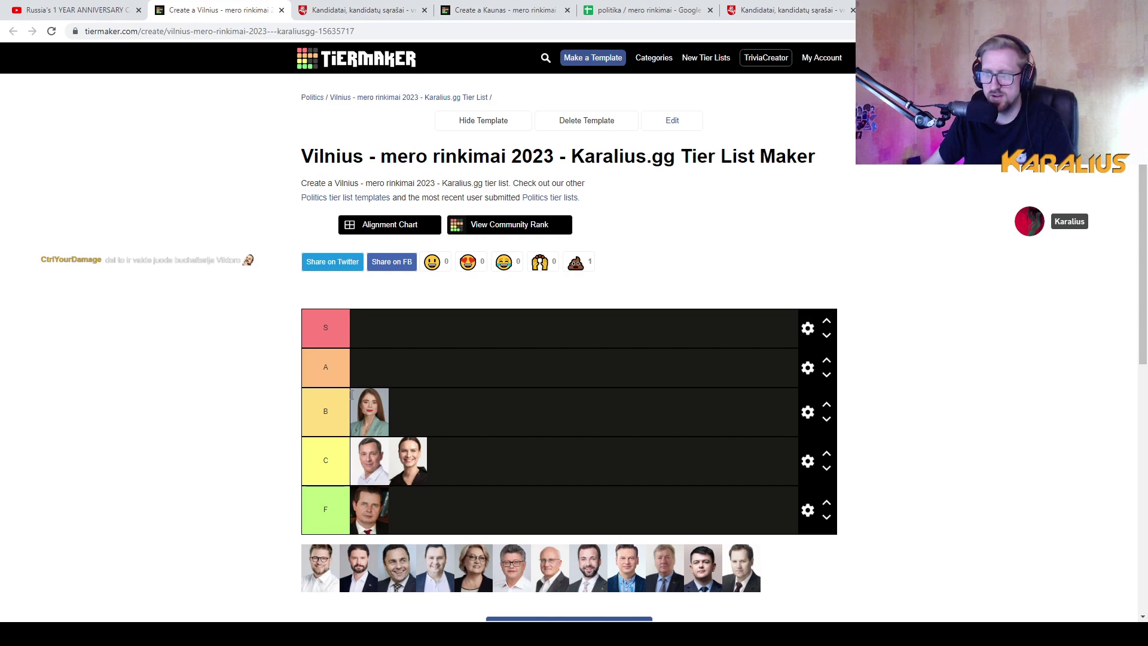
key("ctrl+Page_Down")
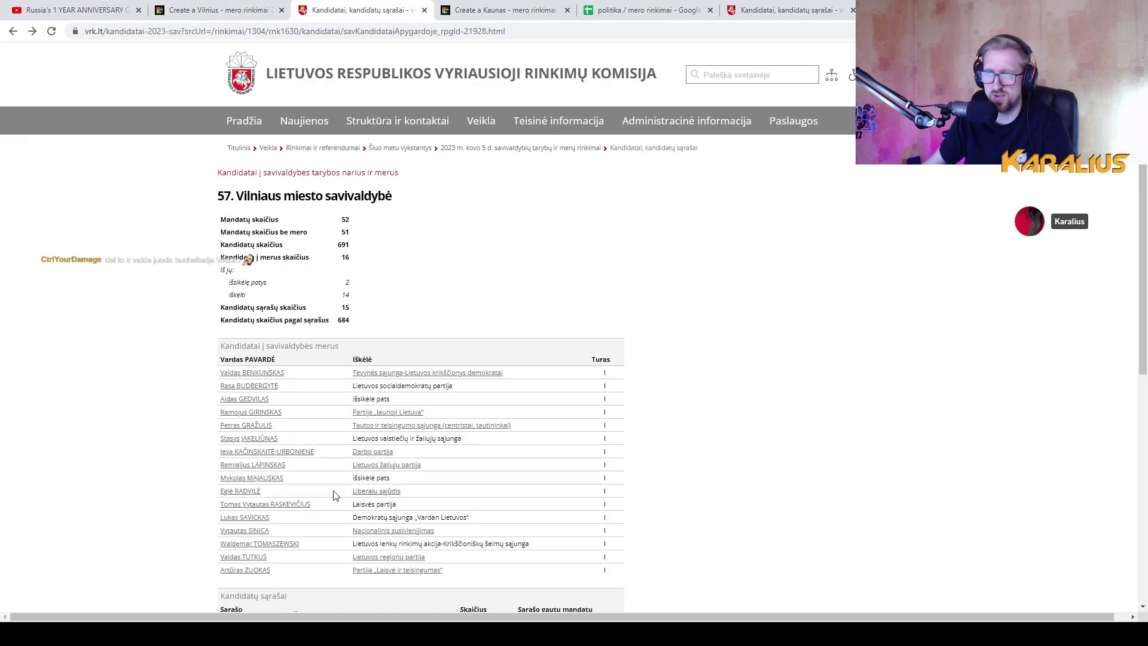
left_click(254, 517)
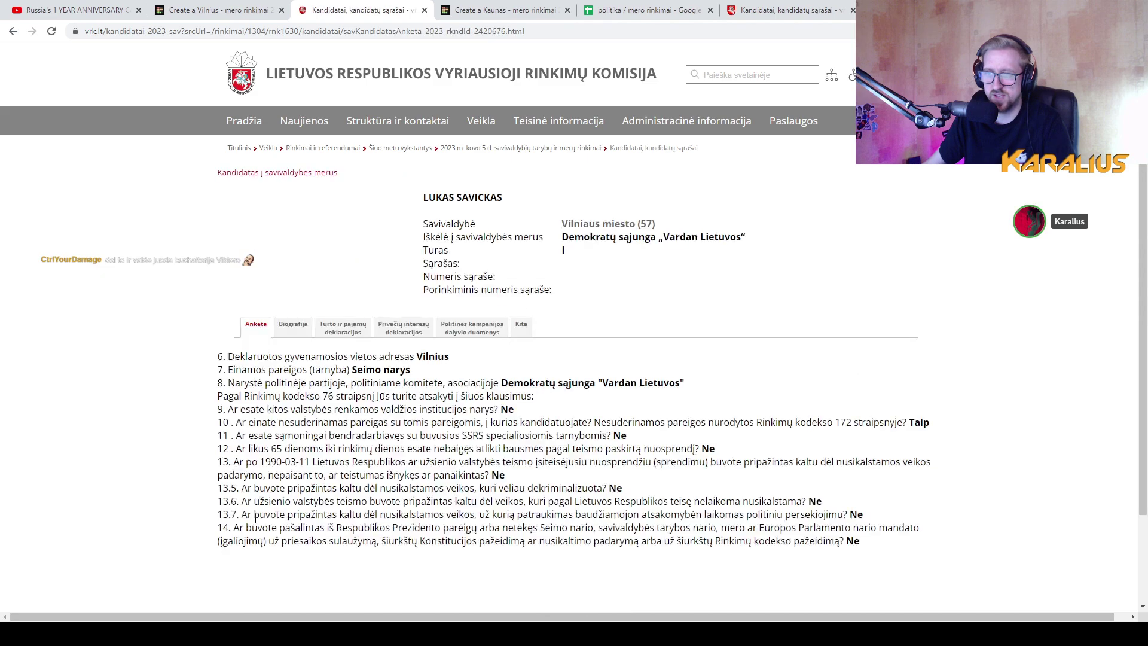
Review the Savickas column of the debate notes and rank that candidate, in glasses and a white shirt, in tier C
left_click(217, 8)
left_click(646, 10)
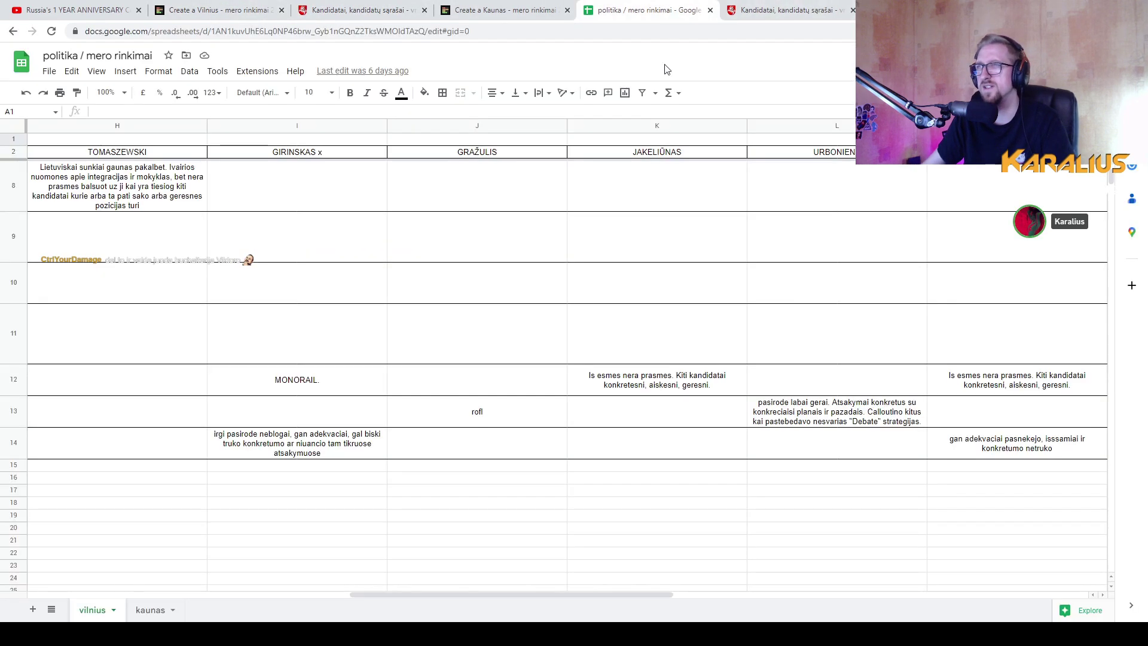
left_click_drag(567, 593, 777, 594)
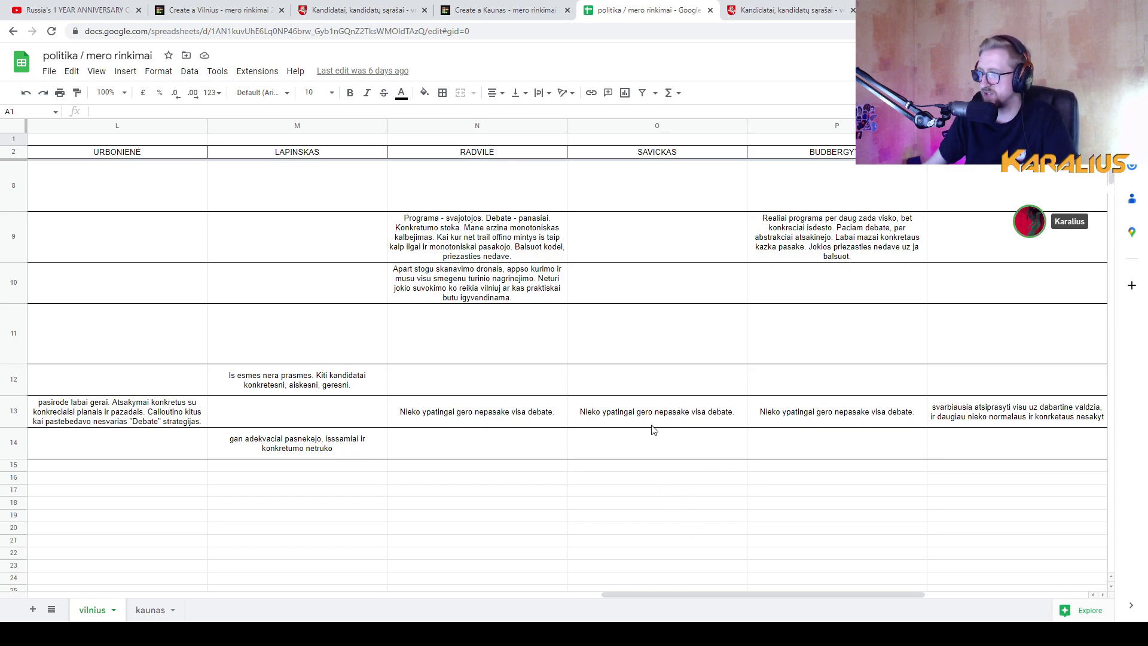
left_click(245, 8)
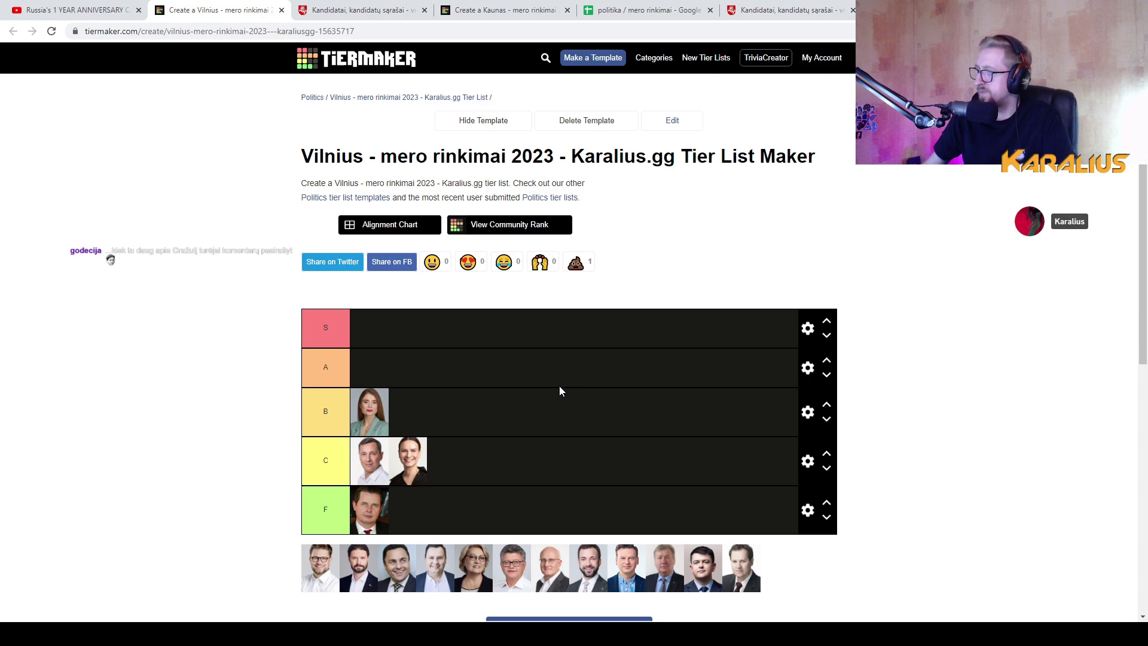
left_click(638, 6)
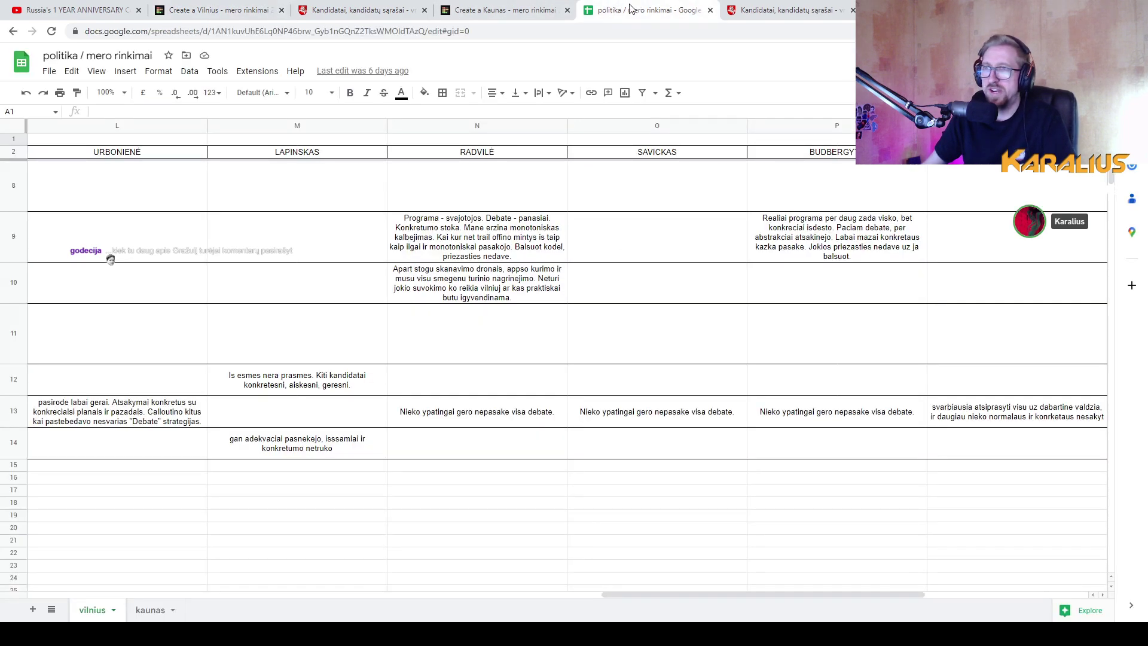
scroll(729, 359, "down", 4)
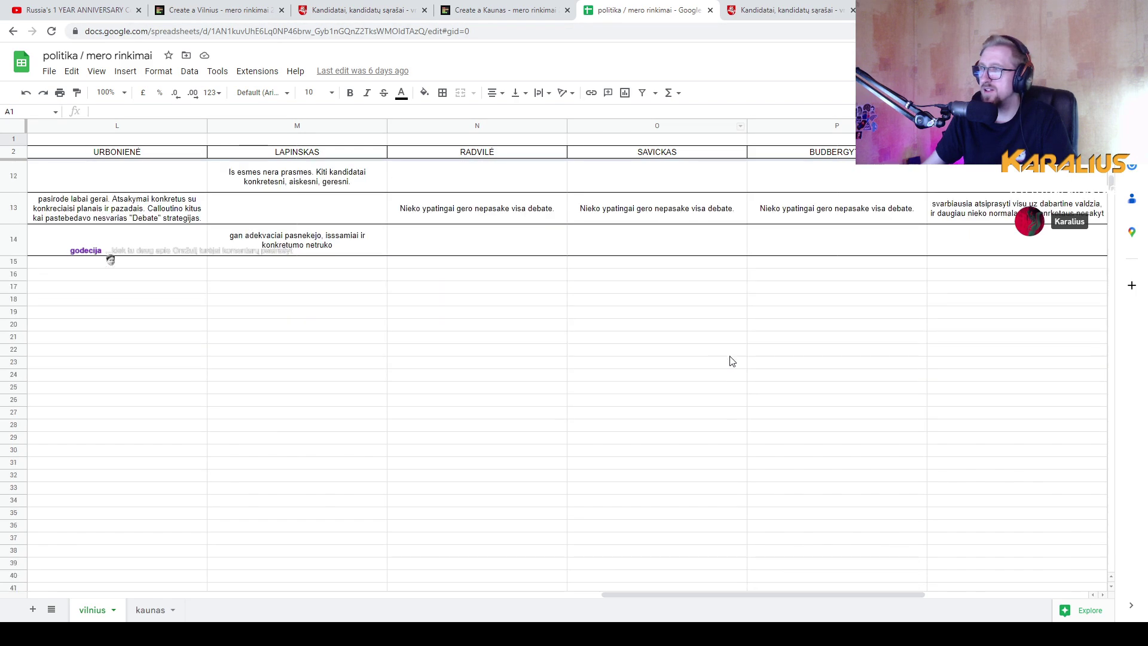
scroll(710, 523, "up", 8)
left_click_drag(668, 595, 625, 593)
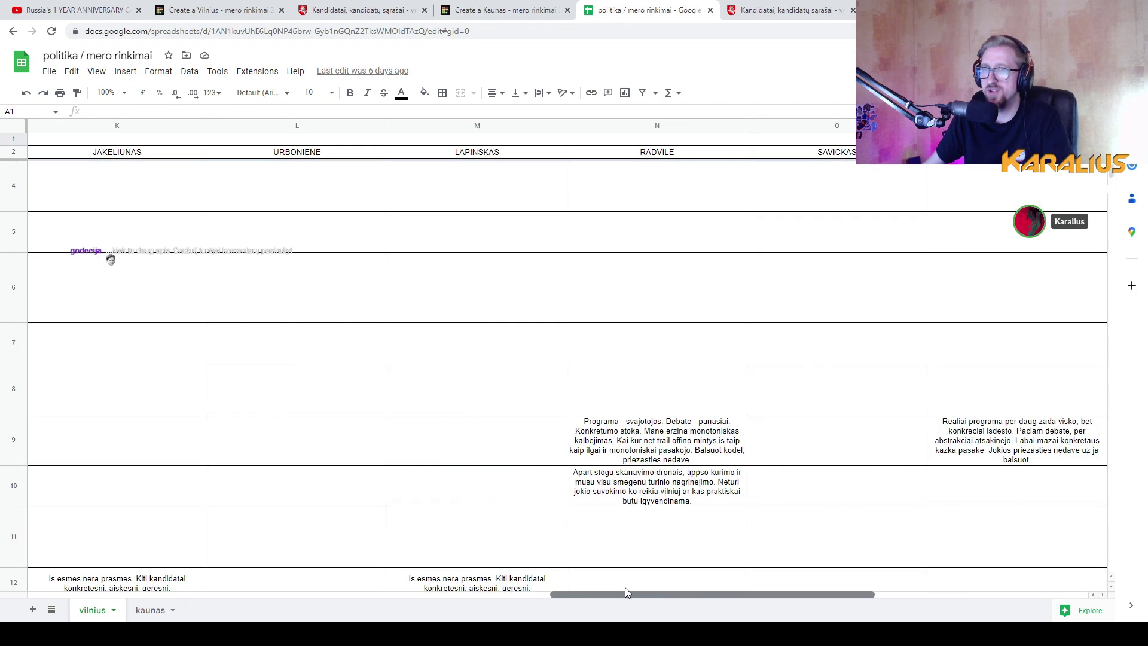
left_click(242, 10)
left_click_drag(319, 568, 460, 467)
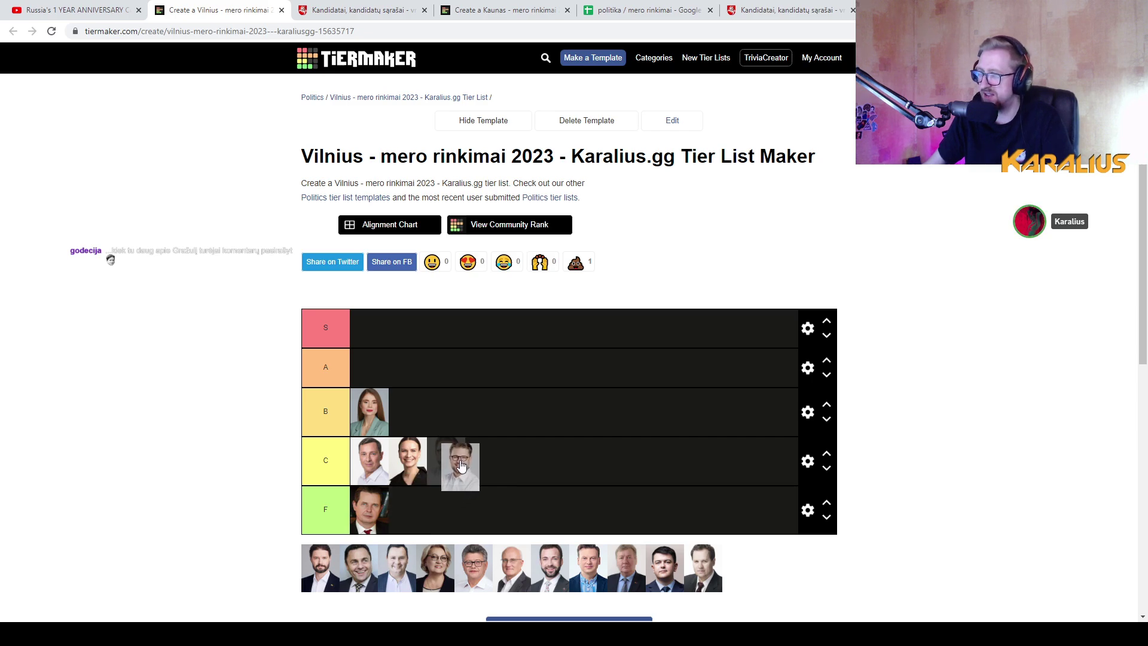
left_click_drag(460, 467, 460, 466)
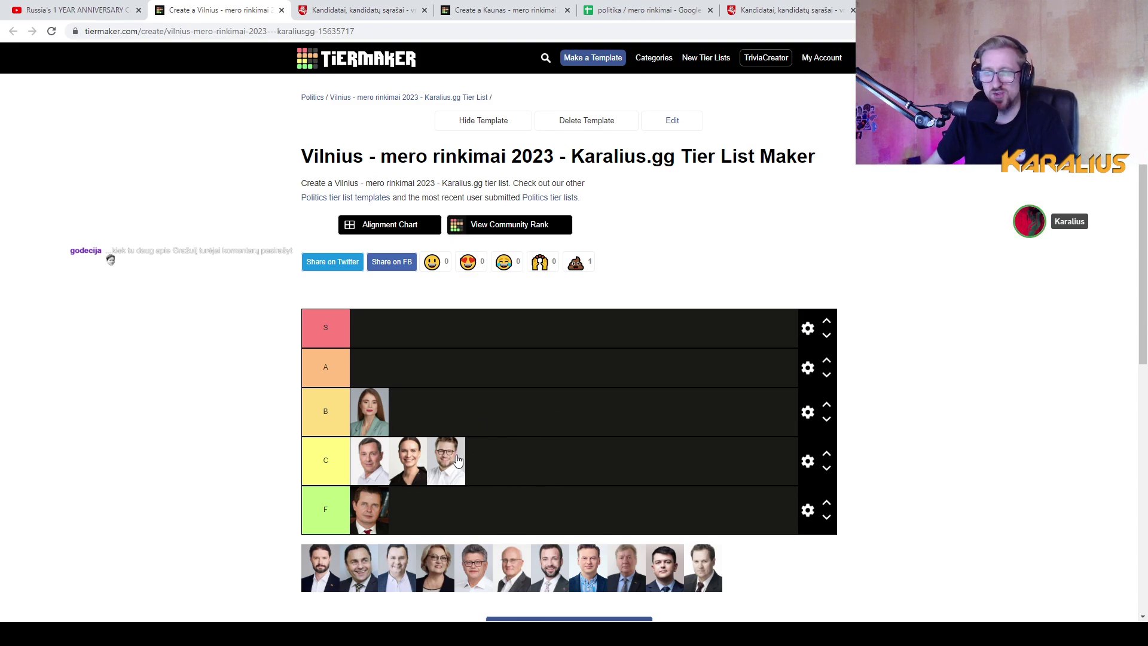
left_click(631, 6)
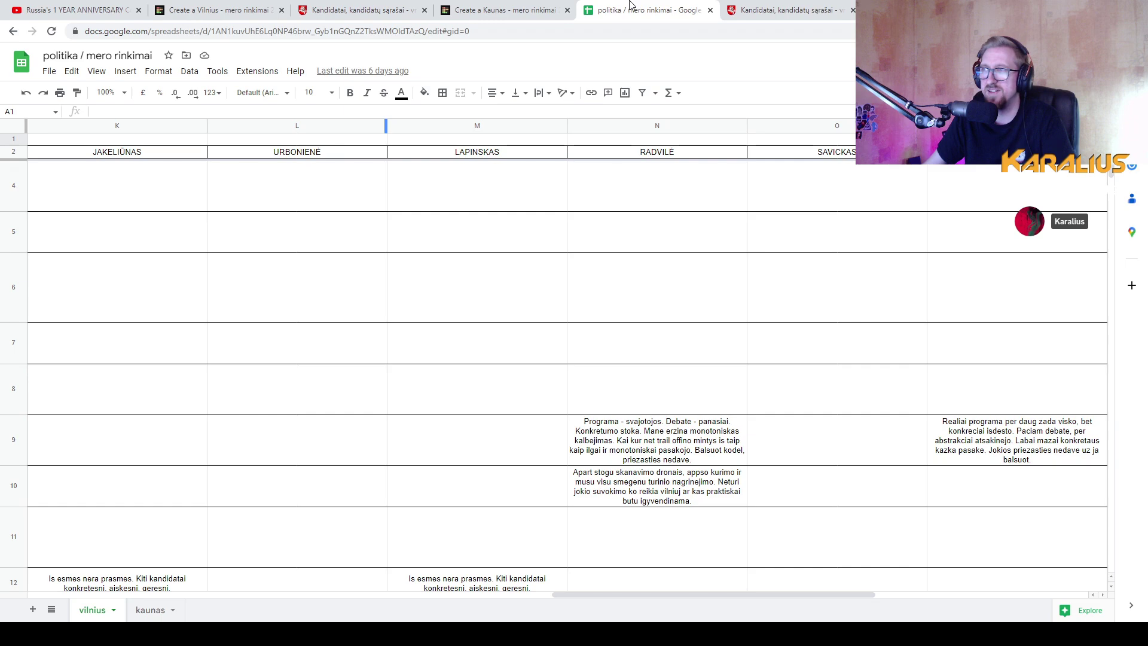
scroll(565, 245, "down", 3)
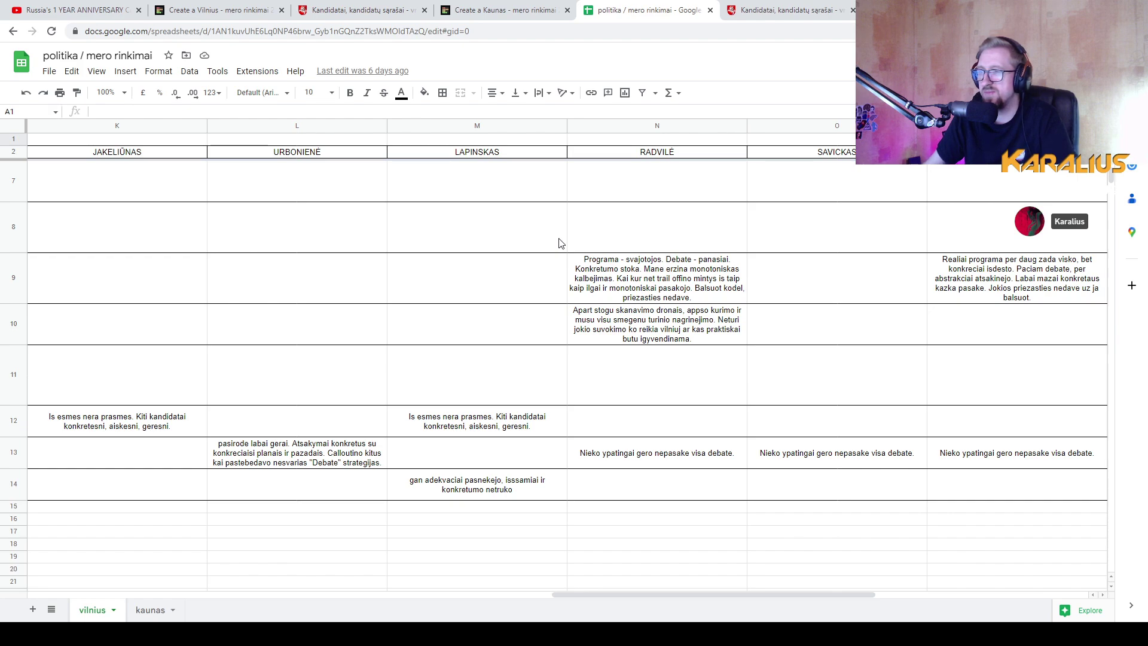
left_click(265, 13)
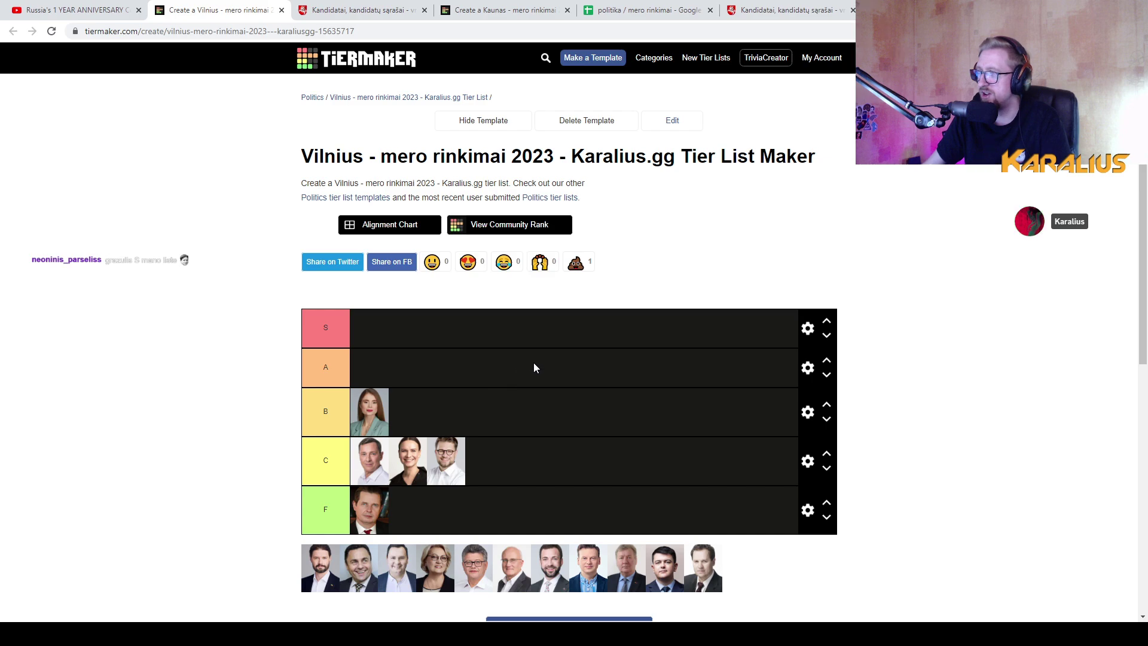
left_click(359, 10)
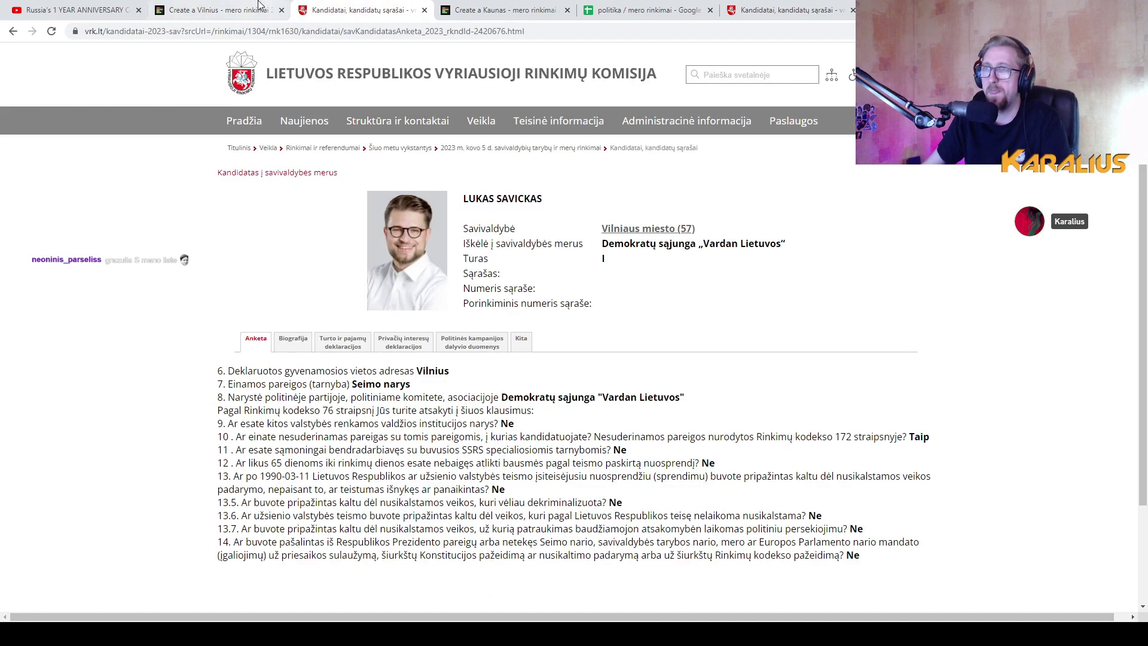
left_click(263, 10)
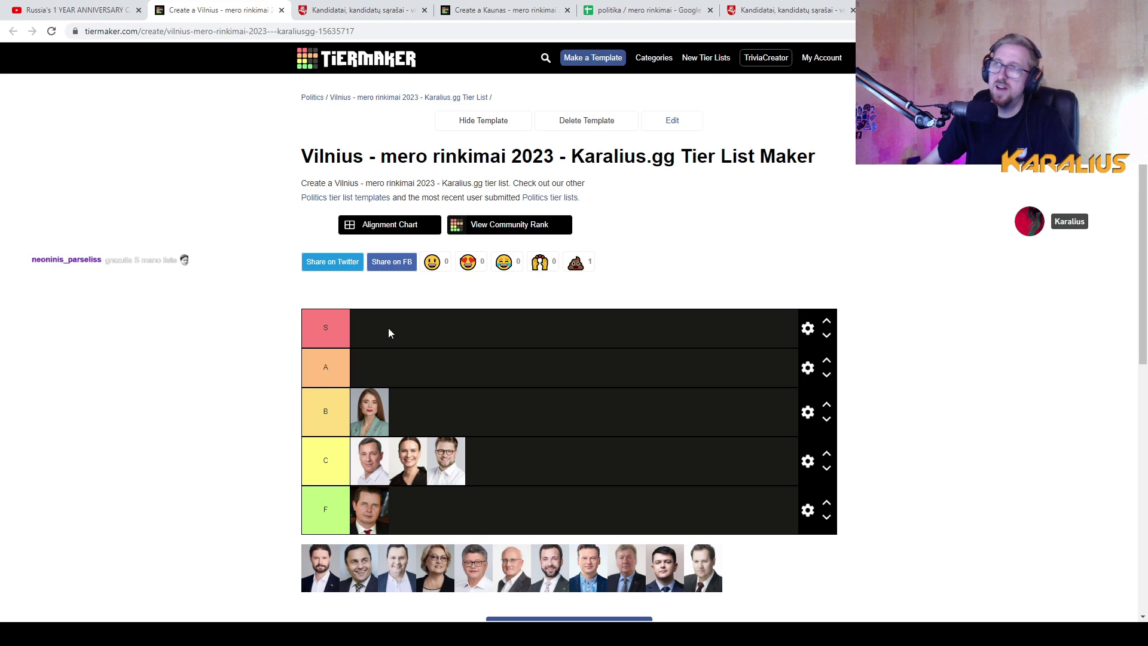
Examine the debate notes in the Benkunskas, Zuokas, Raskevičius and Majauskas columns, from the last debates up to the first
left_click(643, 11)
left_click_drag(575, 596, 60, 586)
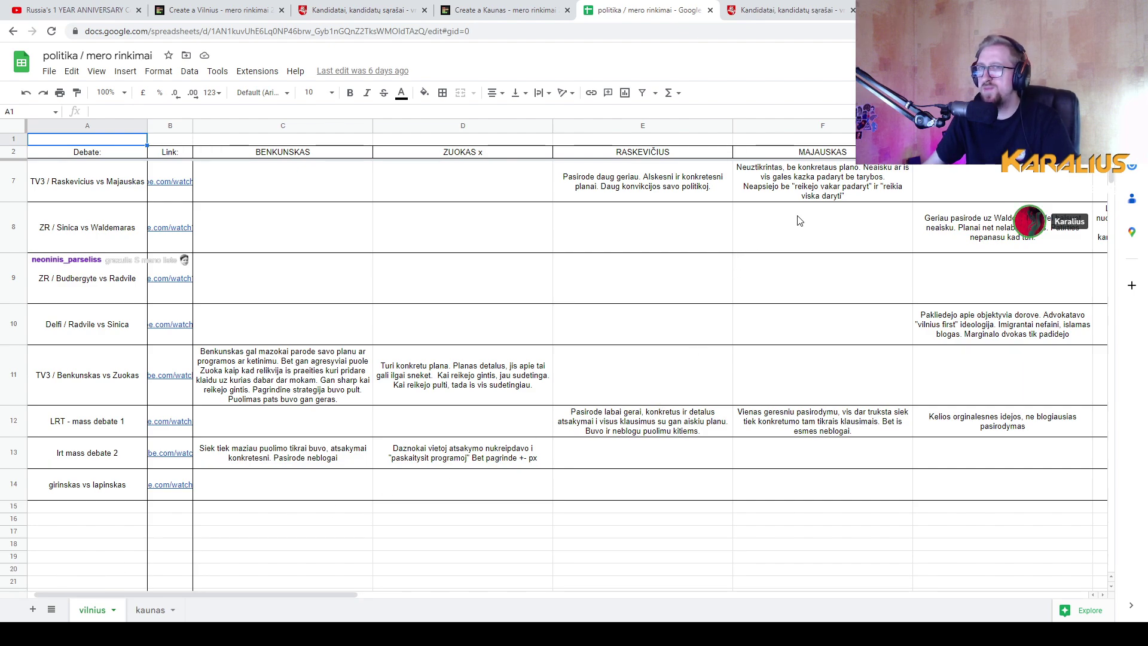
scroll(799, 221, "up", 4)
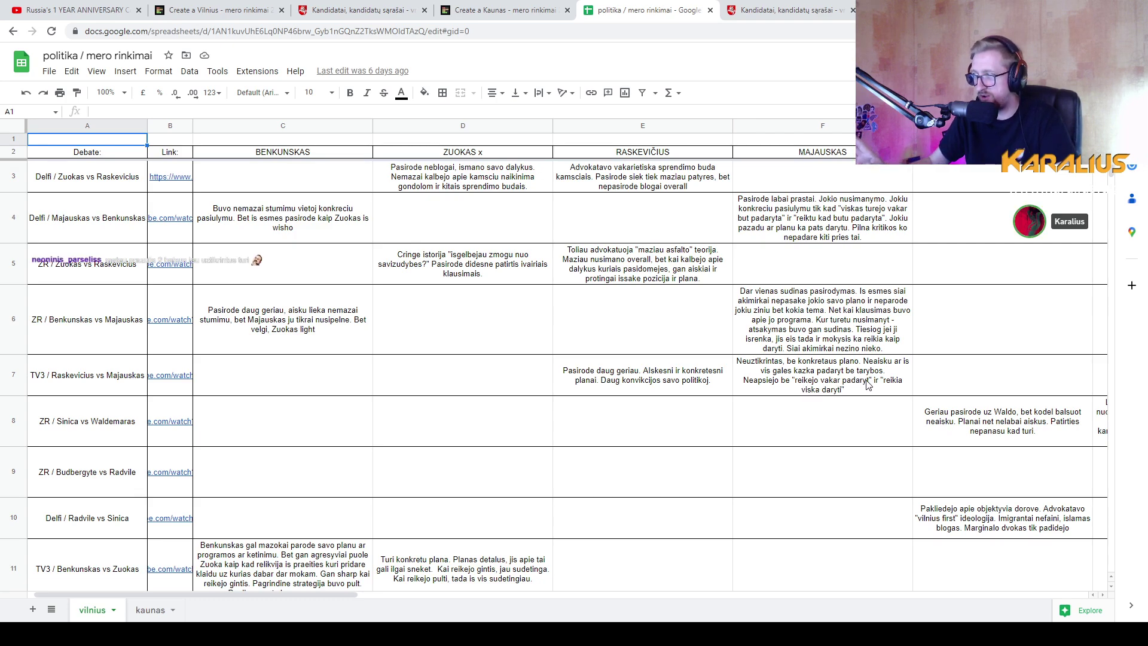
Review the Benkunskas to Majauskas columns of the debate notes and rank the unranked bearded candidate in a dark jacket in tier B
scroll(873, 381, "down", 3)
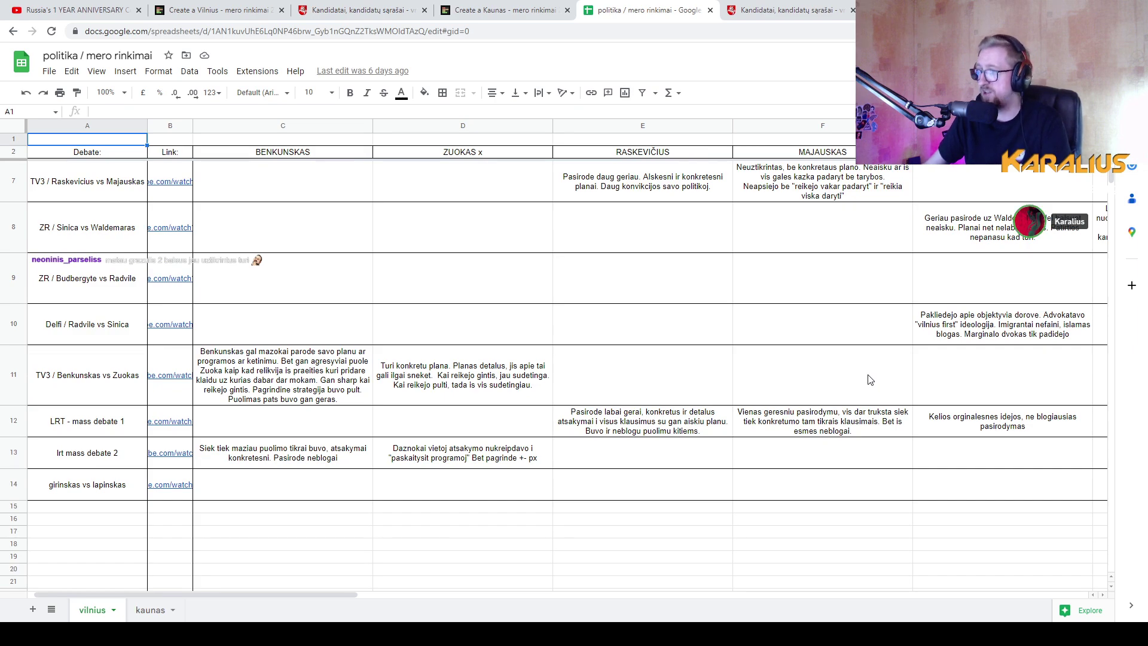
scroll(869, 380, "up", 3)
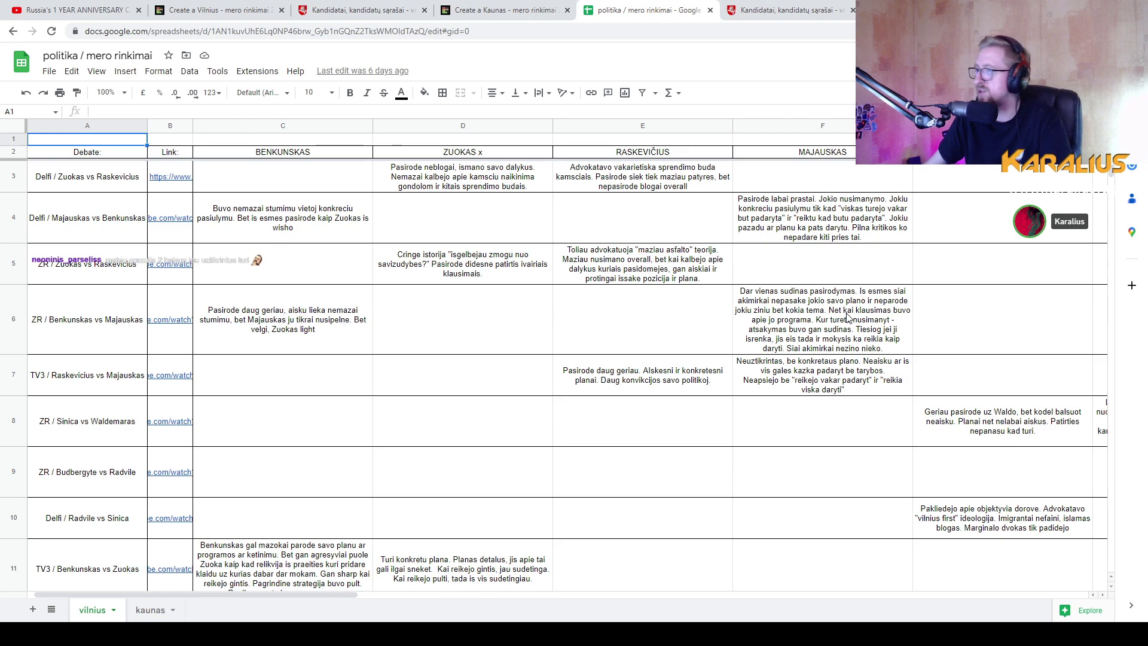
scroll(846, 317, "down", 3)
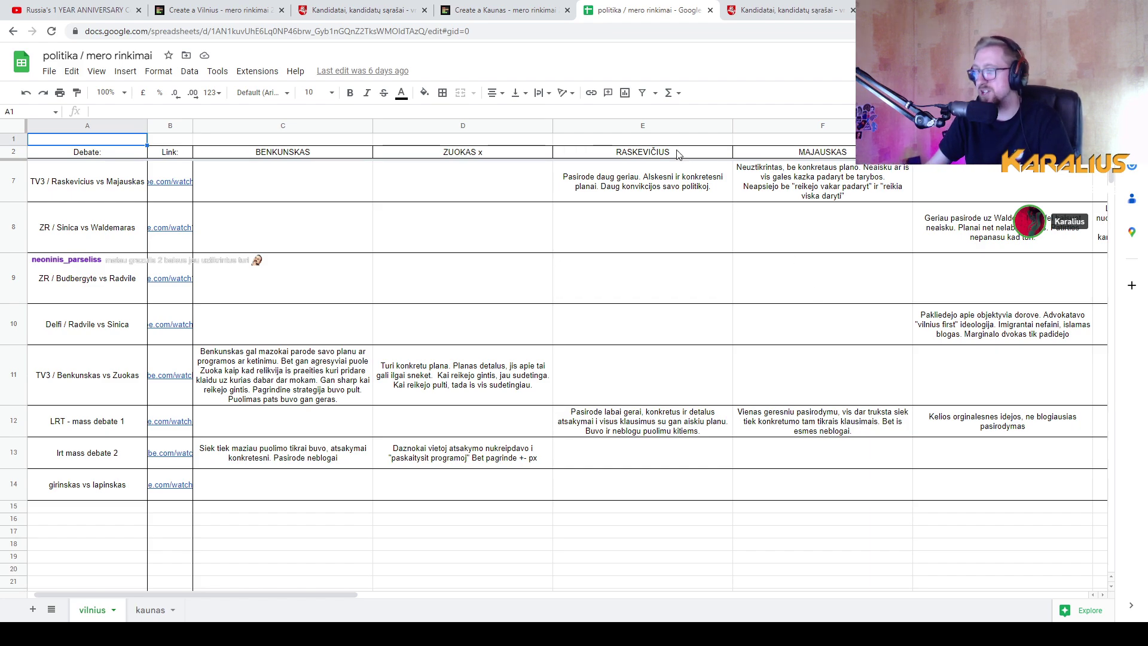
left_click(216, 10)
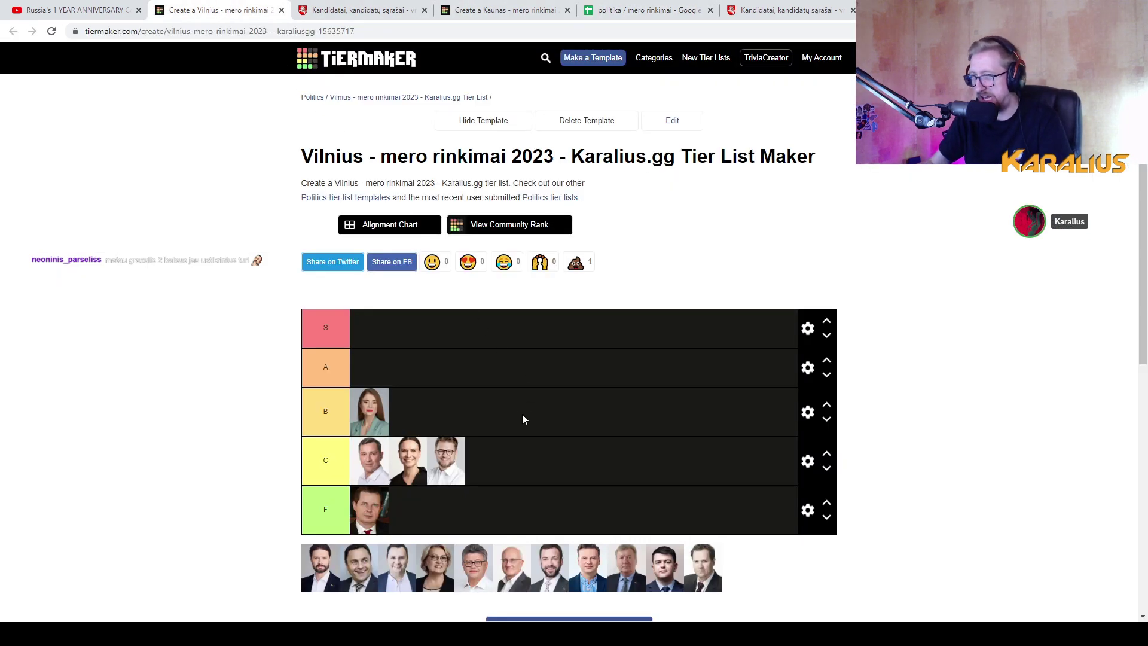
left_click_drag(321, 568, 439, 390)
left_click_drag(370, 371, 415, 366)
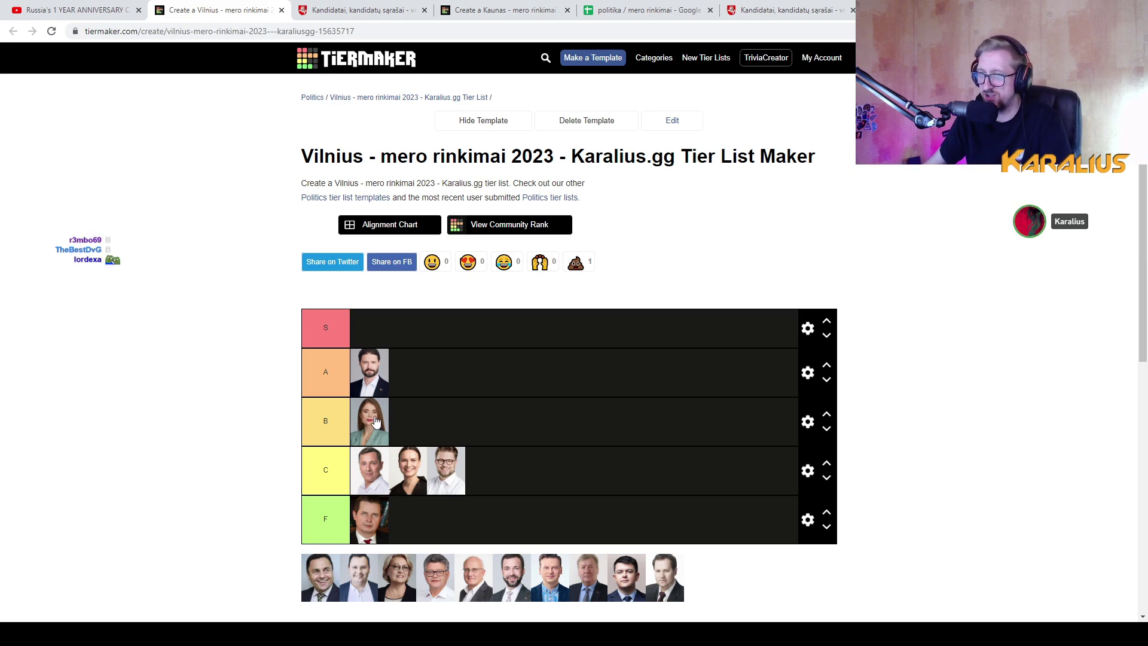
left_click_drag(369, 383, 426, 416)
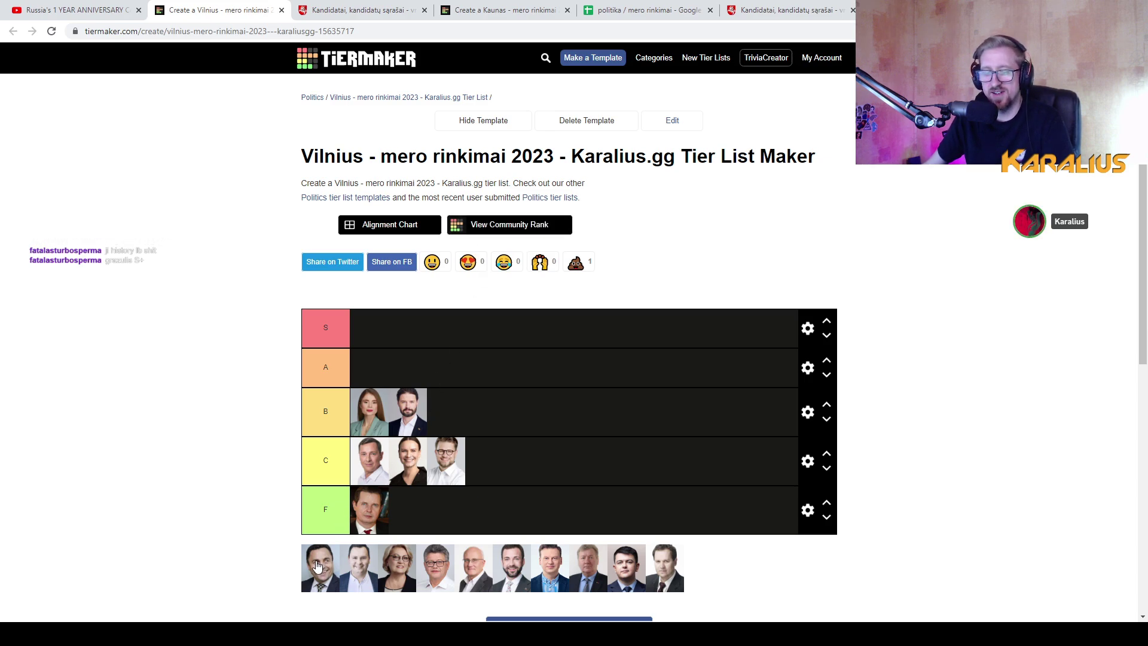
Rank the dark-haired candidate in a dark suit, first among the unranked portraits, in tier F and check the Gražulis column of the debate notes
left_click_drag(317, 566, 559, 498)
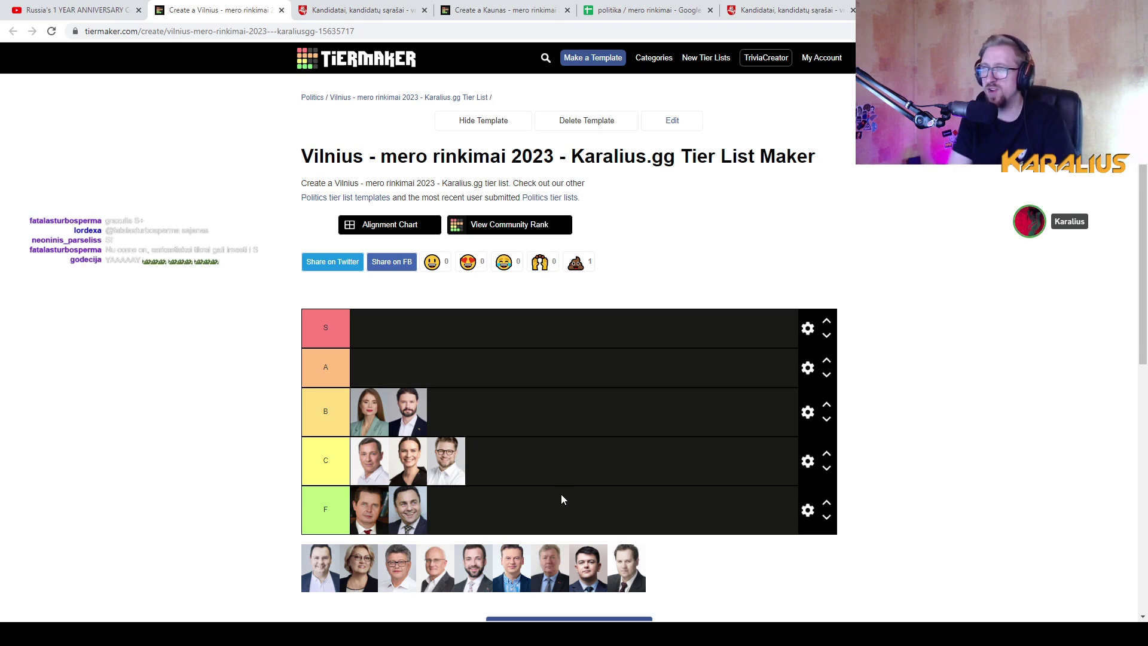
left_click(644, 7)
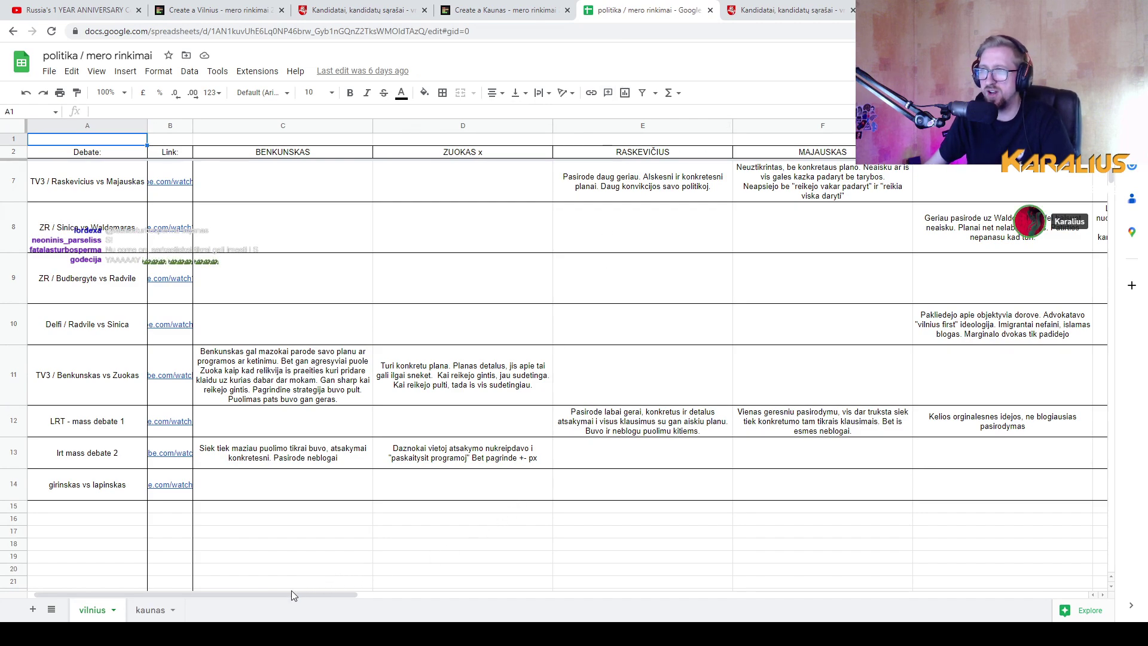
left_click_drag(293, 594, 587, 593)
left_click(647, 465)
left_click(644, 508)
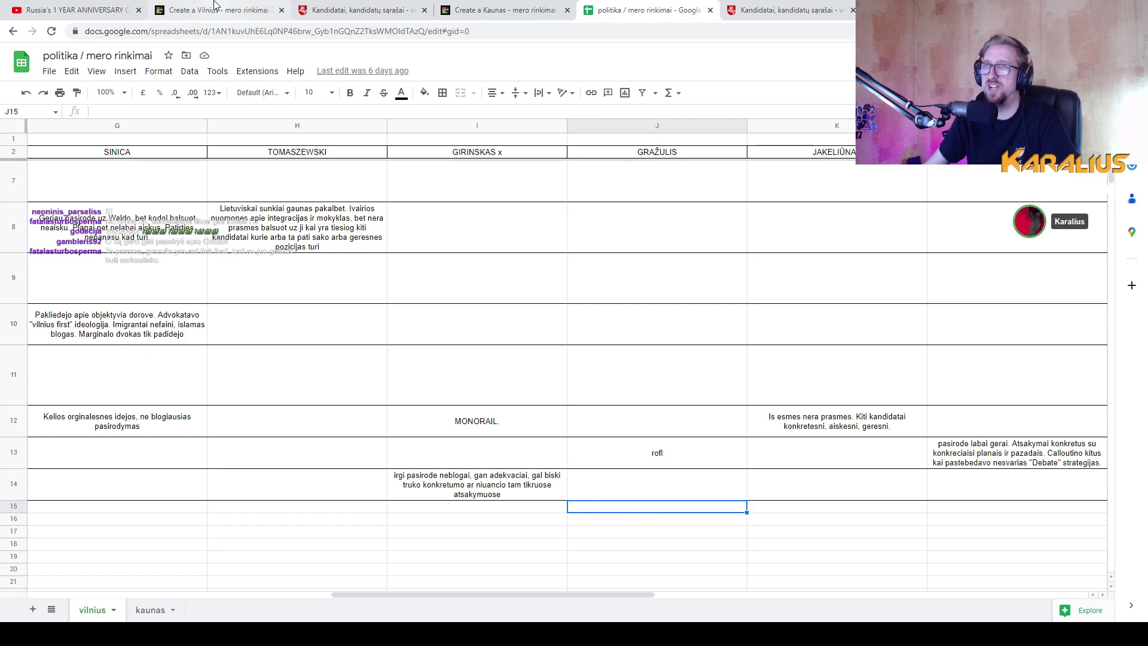
left_click(75, 10)
left_click(218, 10)
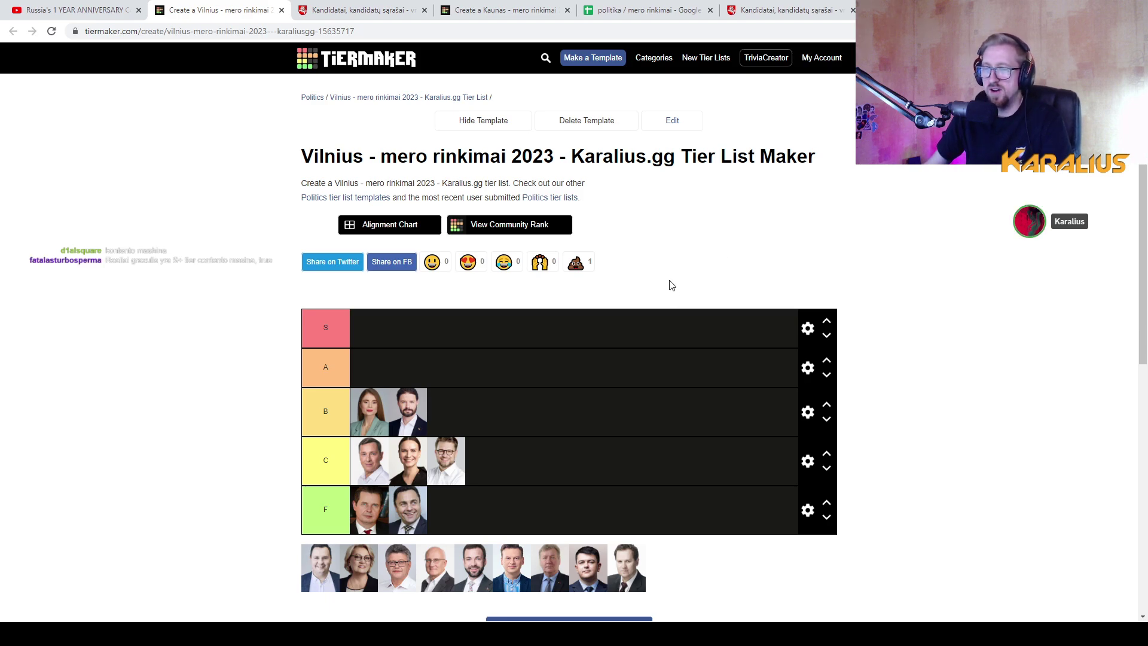
left_click(357, 8)
key("alt+Left")
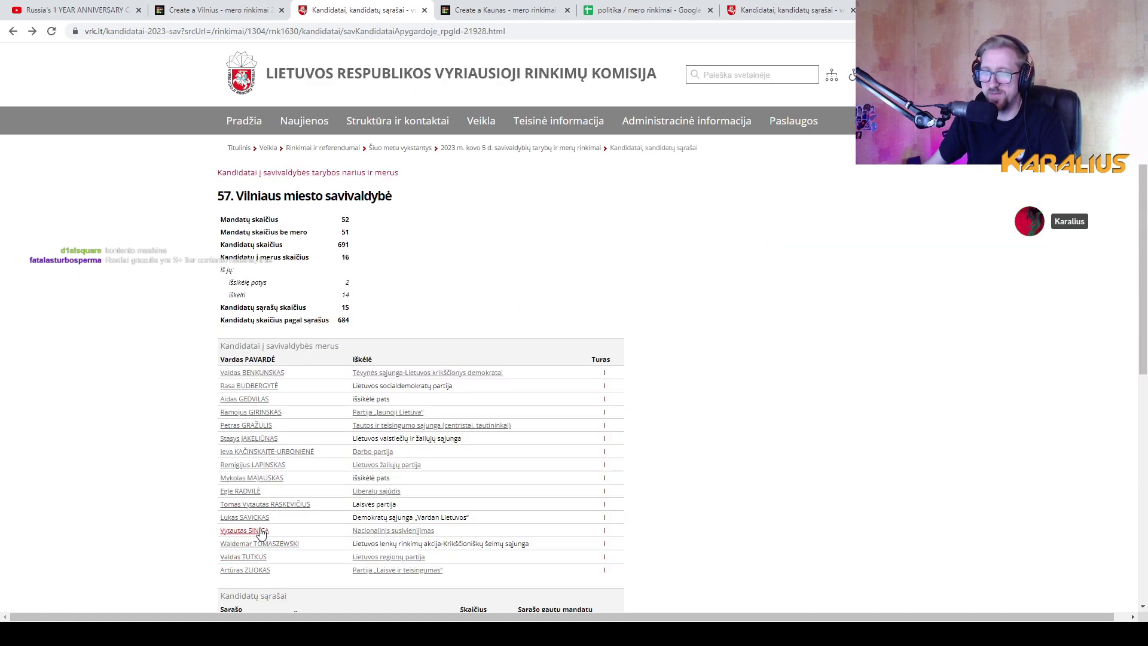
left_click(263, 412)
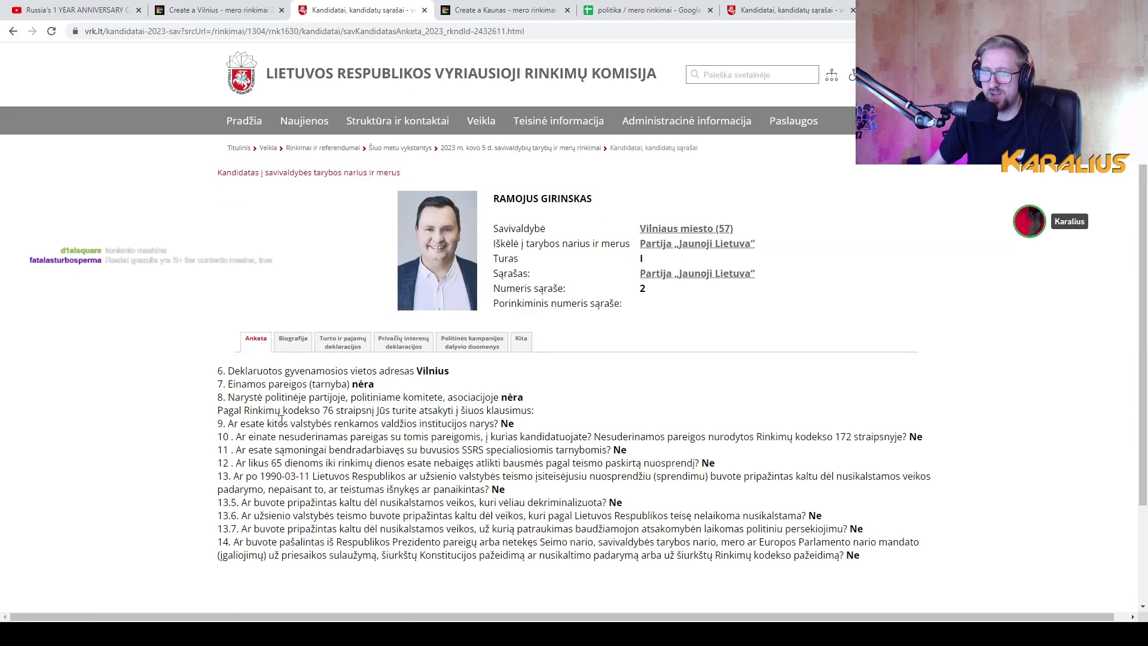
left_click(221, 10)
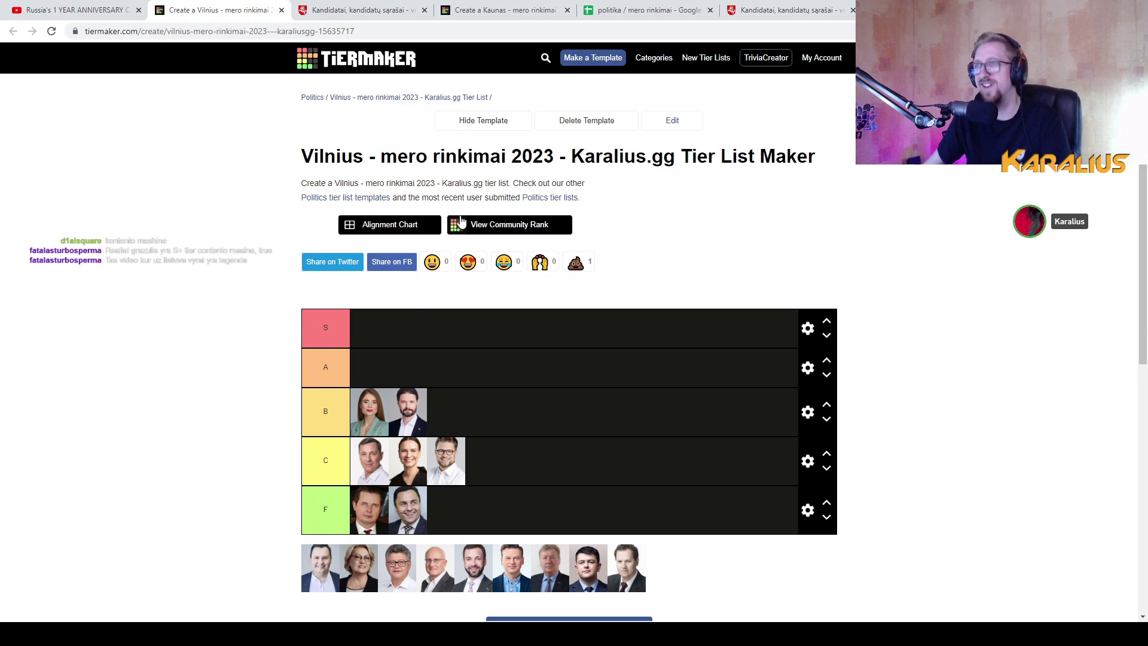
Review the Girinskas column of the debate notes and rank that candidate in tier F
left_click(646, 9)
left_click_drag(565, 593, 549, 568)
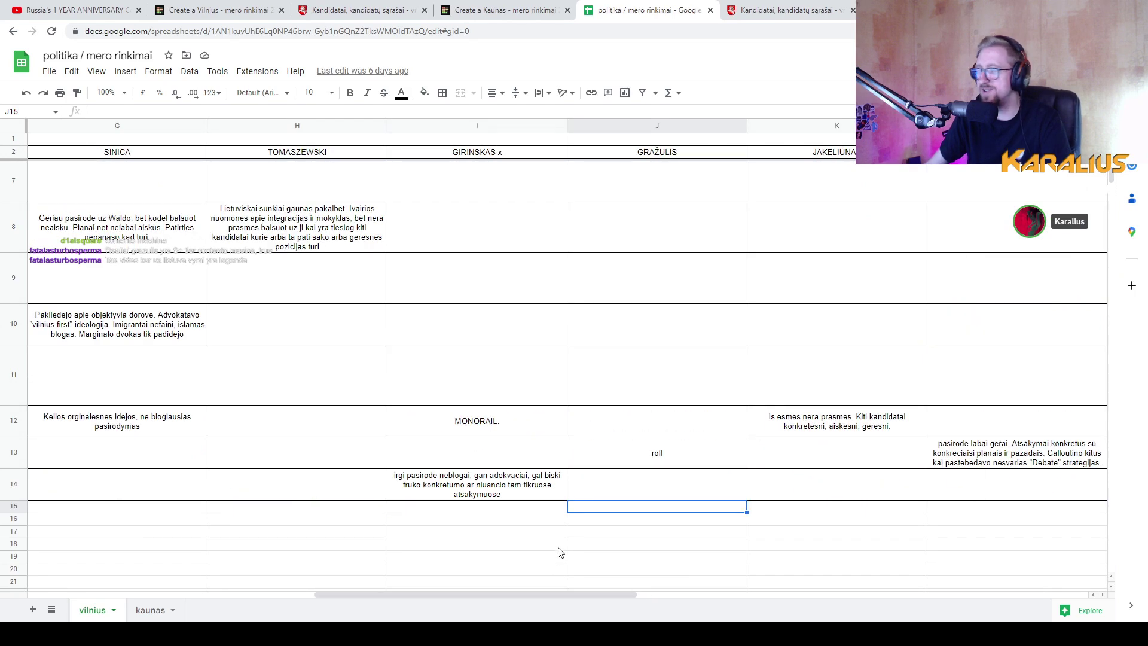
left_click(511, 417)
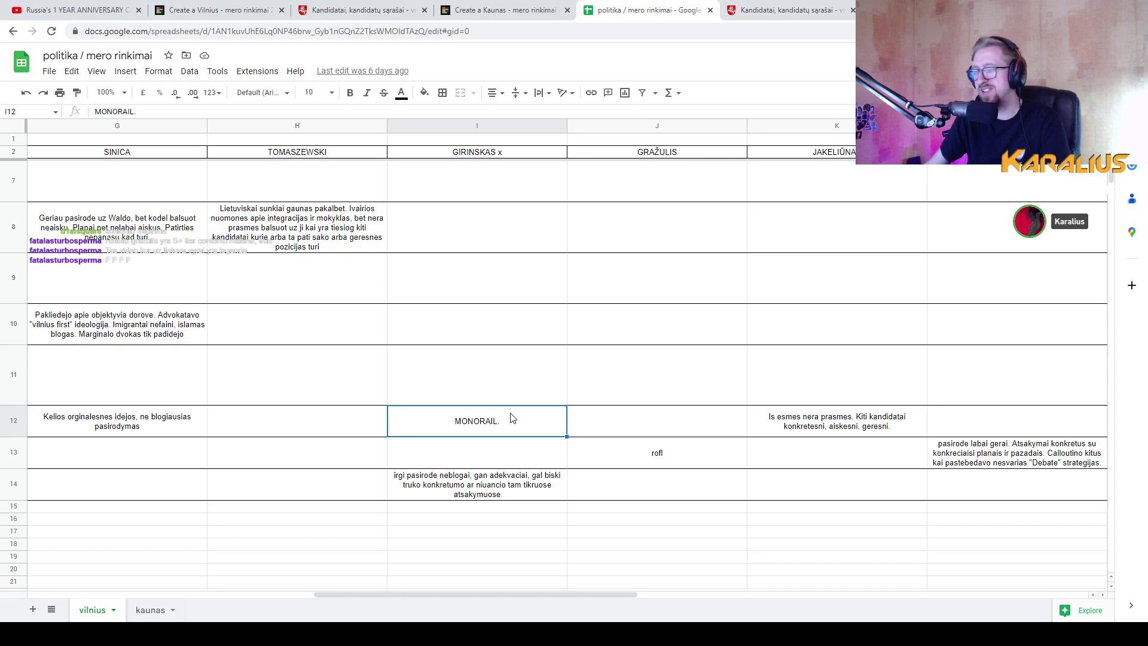
left_click(230, 9)
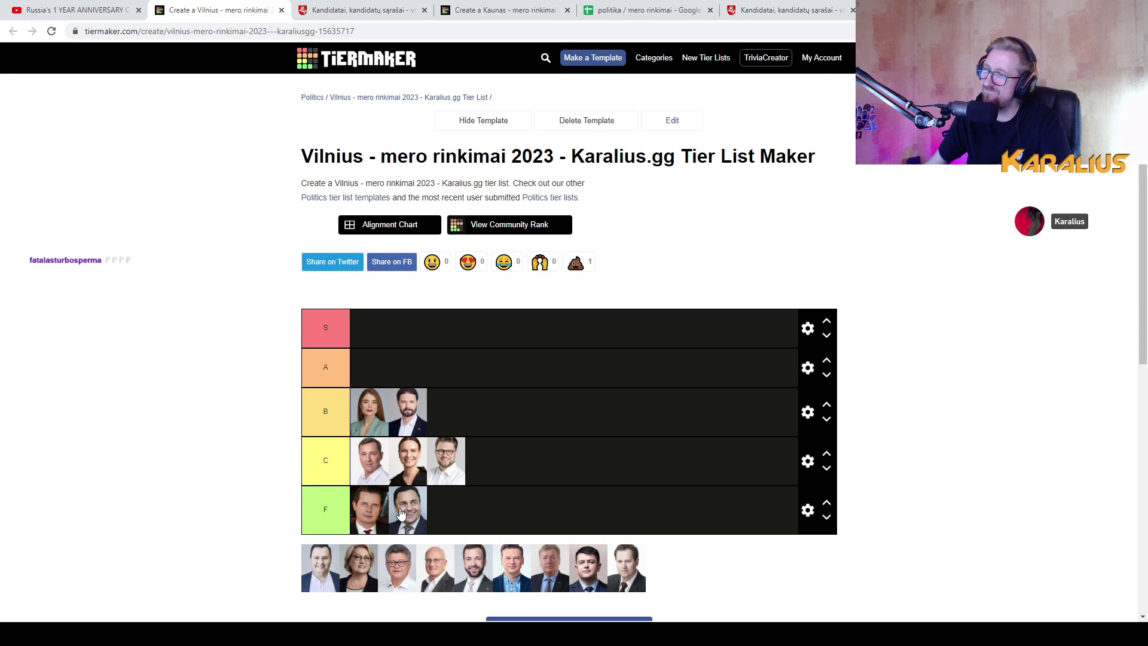
left_click_drag(316, 568, 481, 495)
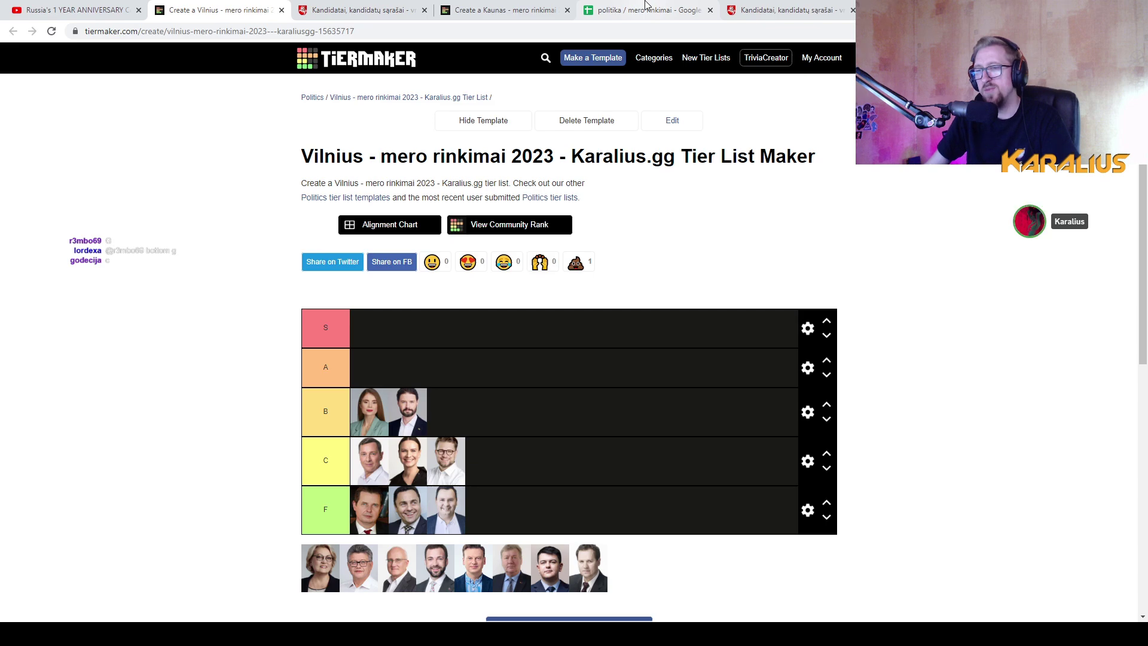
Check candidate profiles on the Vilnius list, including Gedvilas's, and the debate notes further along the sheet against the tier list
left_click(362, 6)
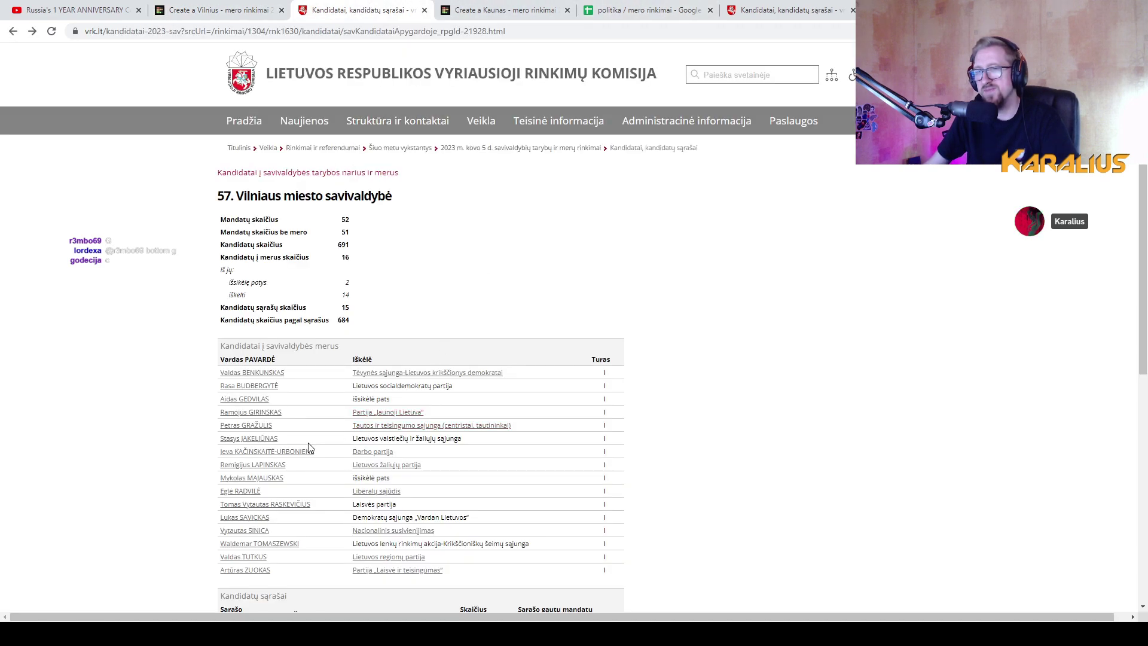
left_click(257, 518)
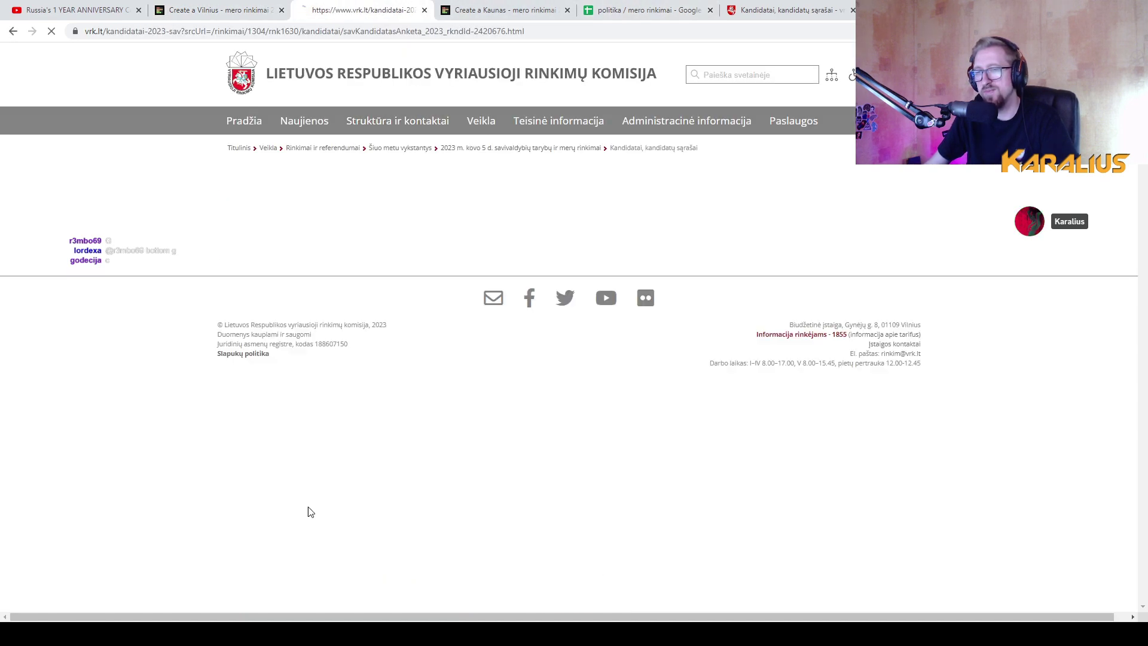
key("alt+Left")
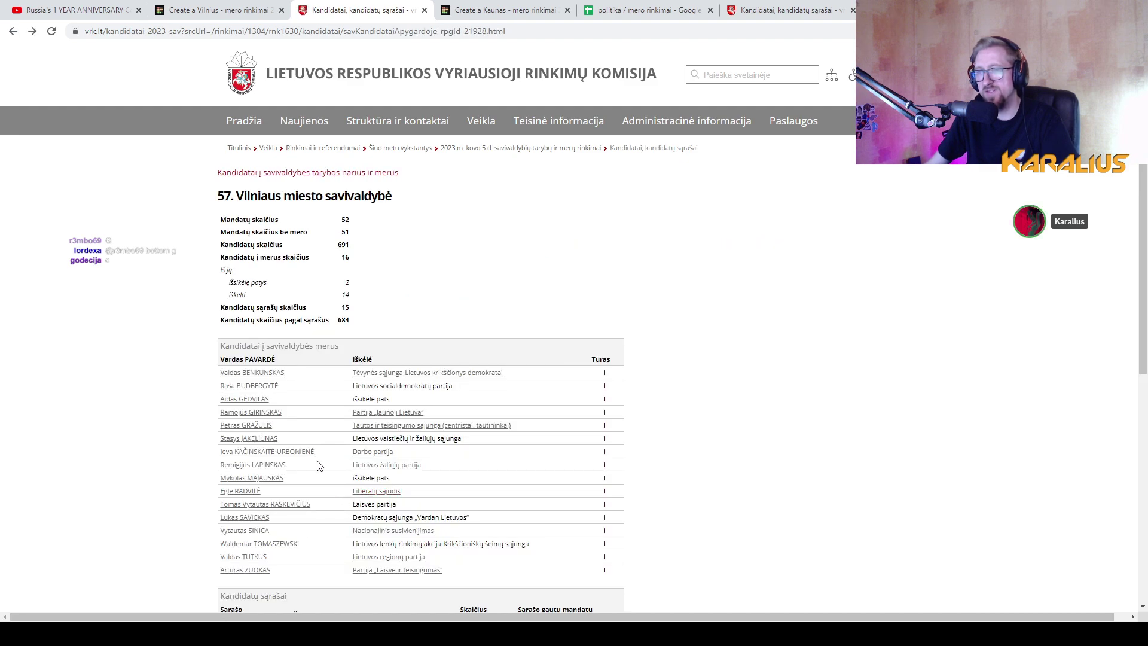
left_click(264, 399)
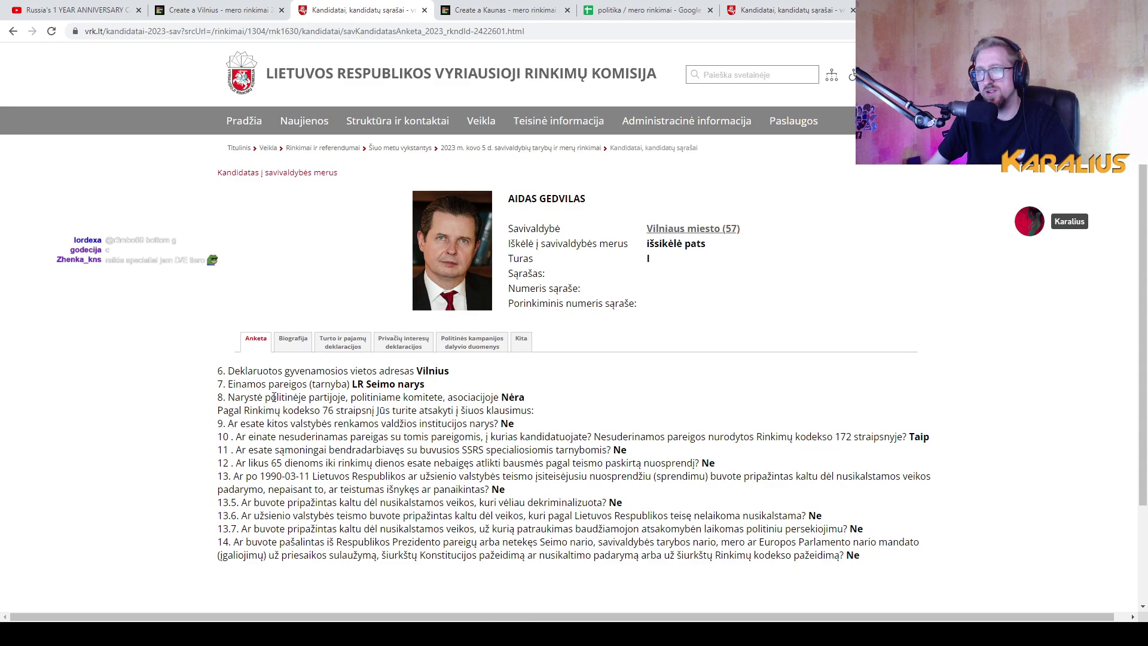
key("ctrl+5")
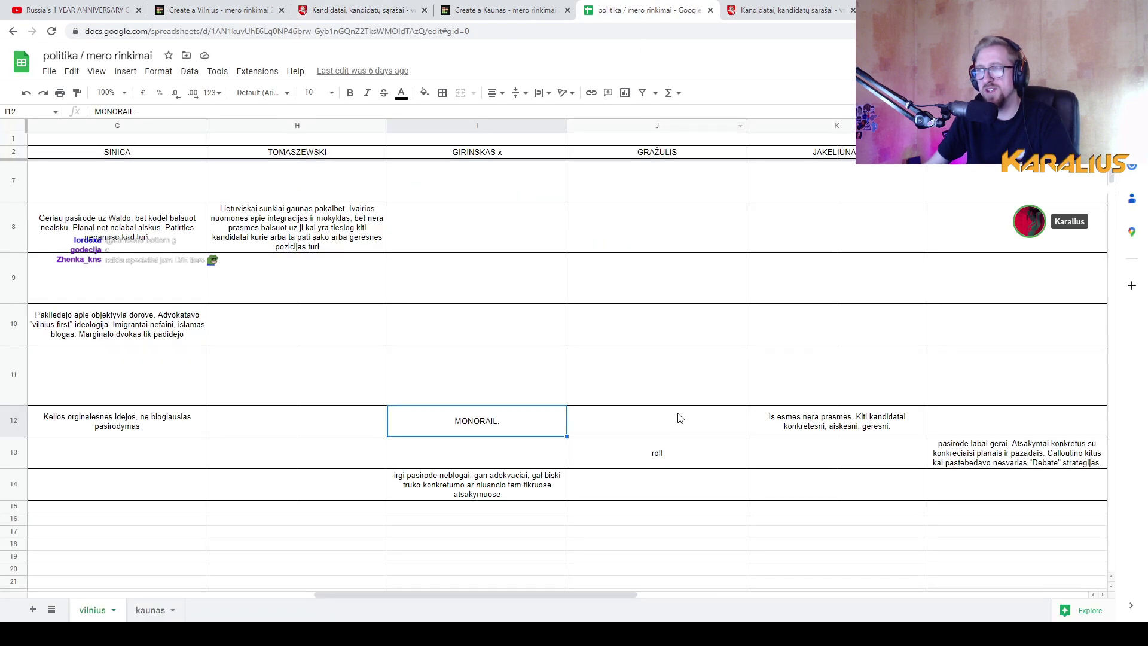
left_click_drag(553, 594, 881, 598)
left_click(218, 11)
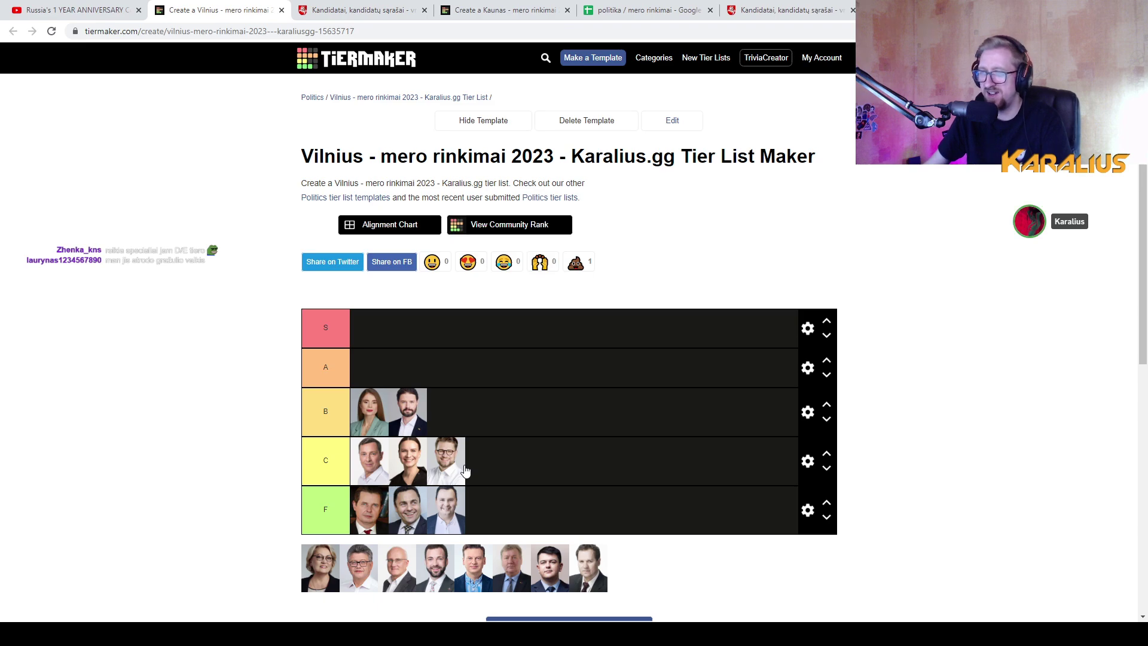
View Budbergytė's profile on the electoral commission's site to identify the next unranked candidate, and return to the Vilnius list
left_click(390, 5)
key("alt+Left")
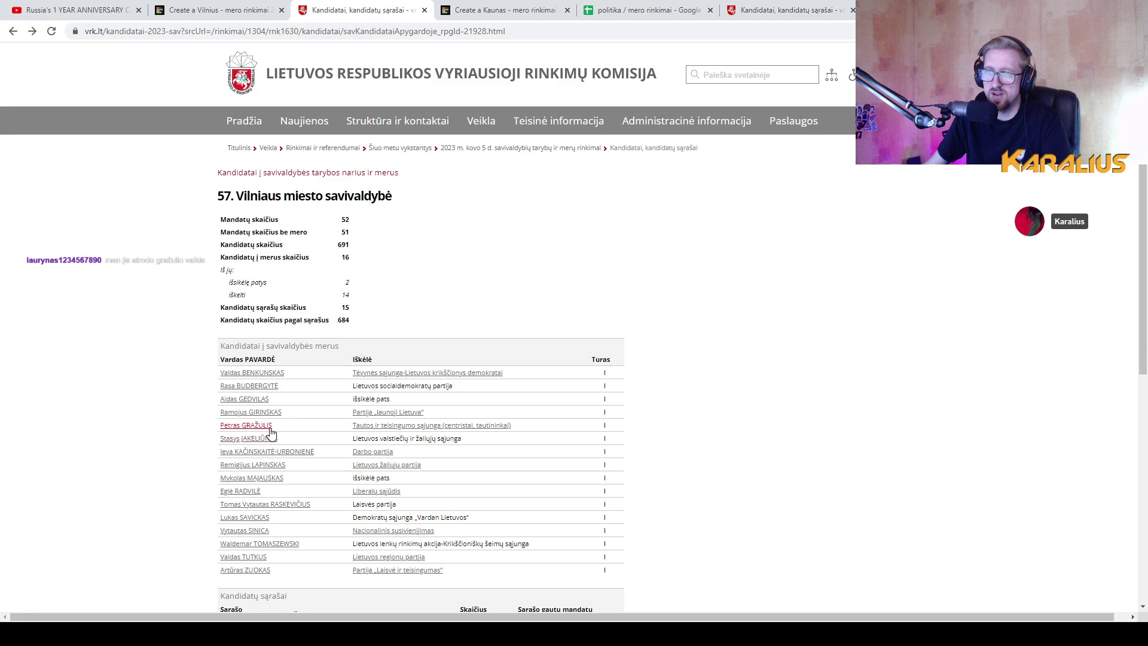
left_click(261, 389)
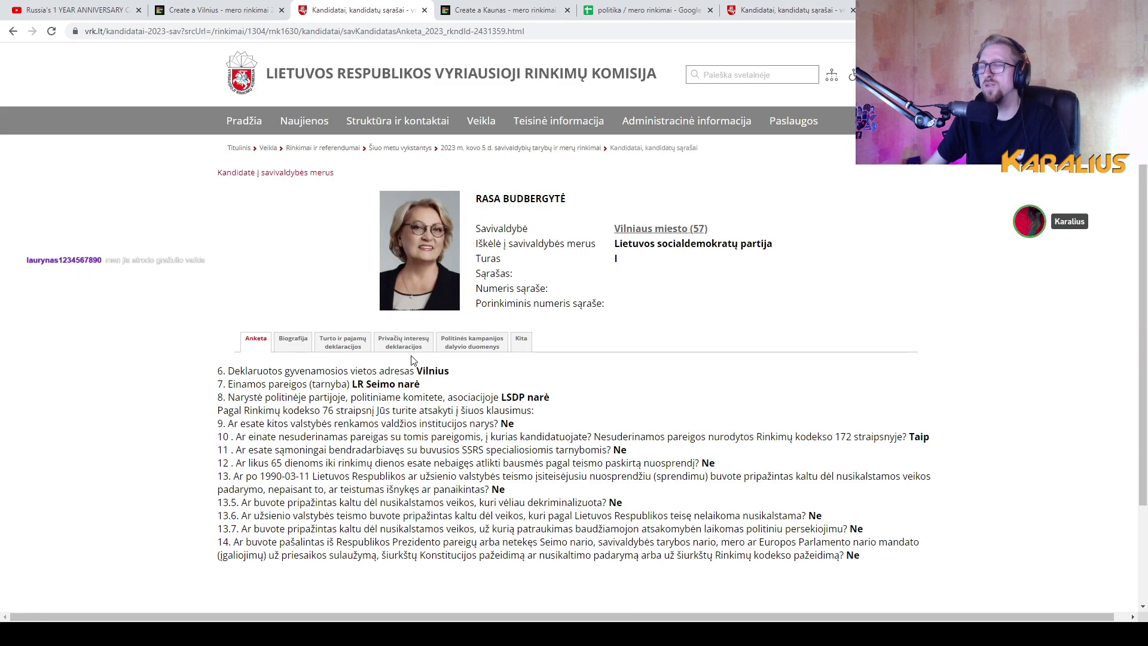
key("alt+Left")
Review the Budbergytė column of the debate notes across all debates and rank that candidate, the woman in glasses, in tier C
key("ctrl+5")
scroll(634, 403, "up", 3)
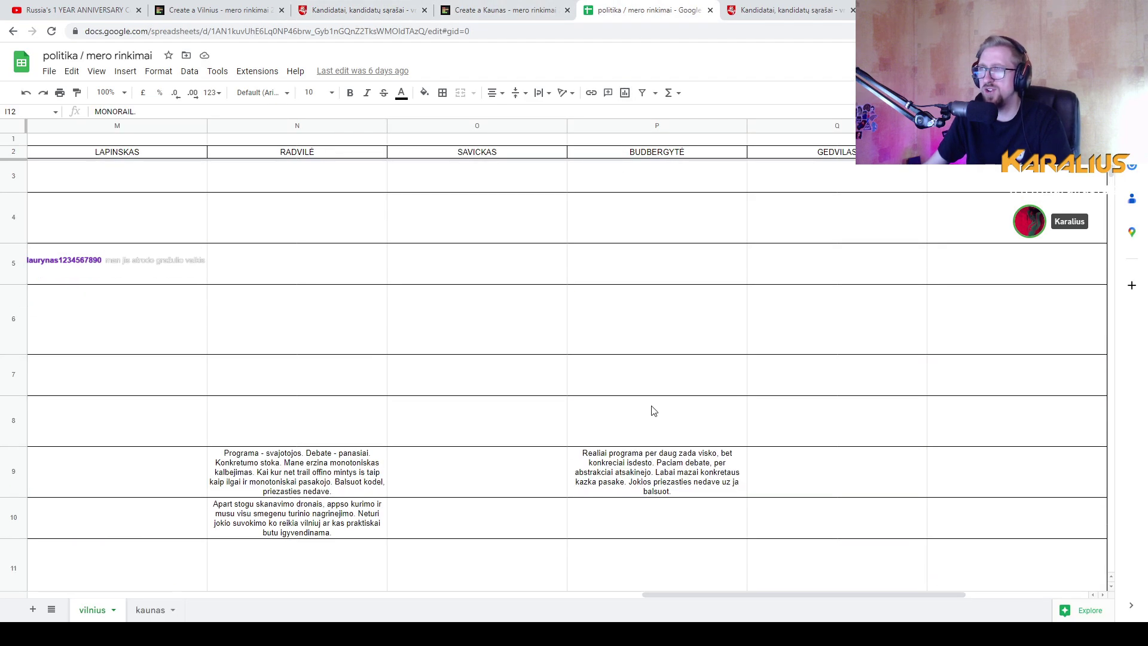
left_click_drag(650, 593, 679, 584)
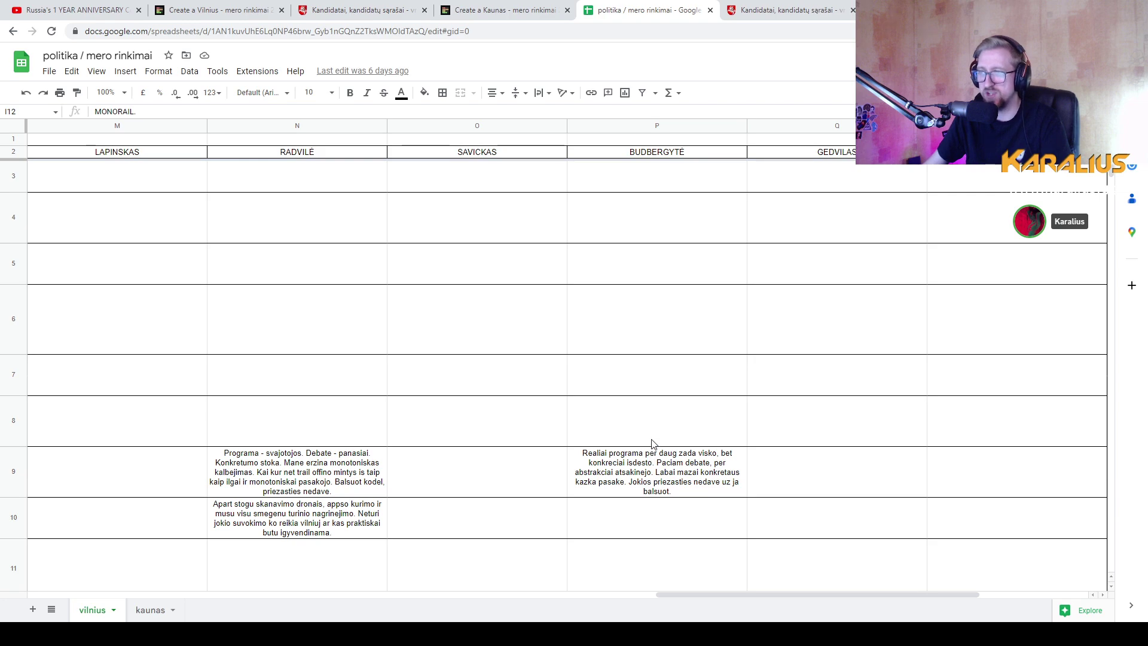
scroll(651, 442, "down", 2)
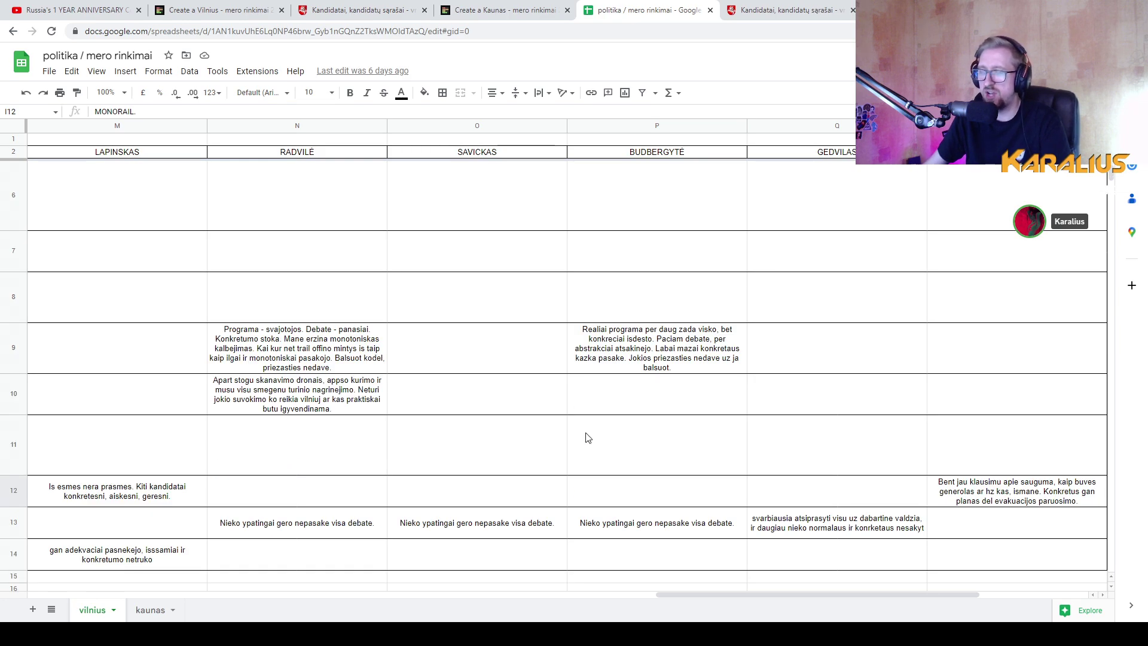
scroll(579, 440, "down", 2)
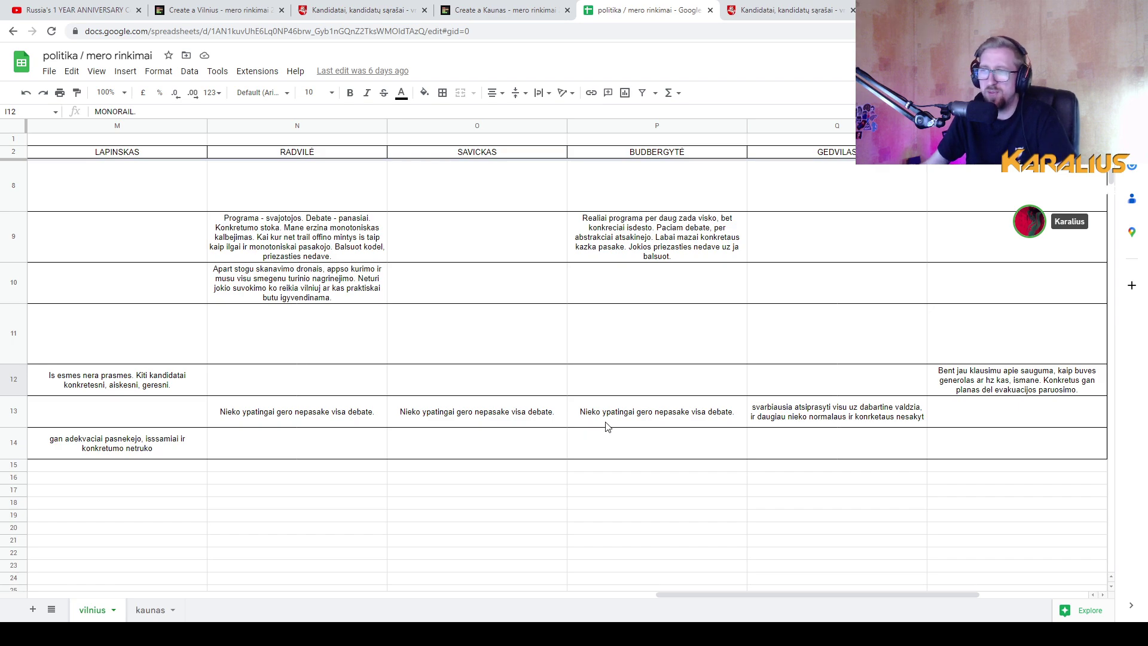
left_click_drag(677, 594, 659, 545)
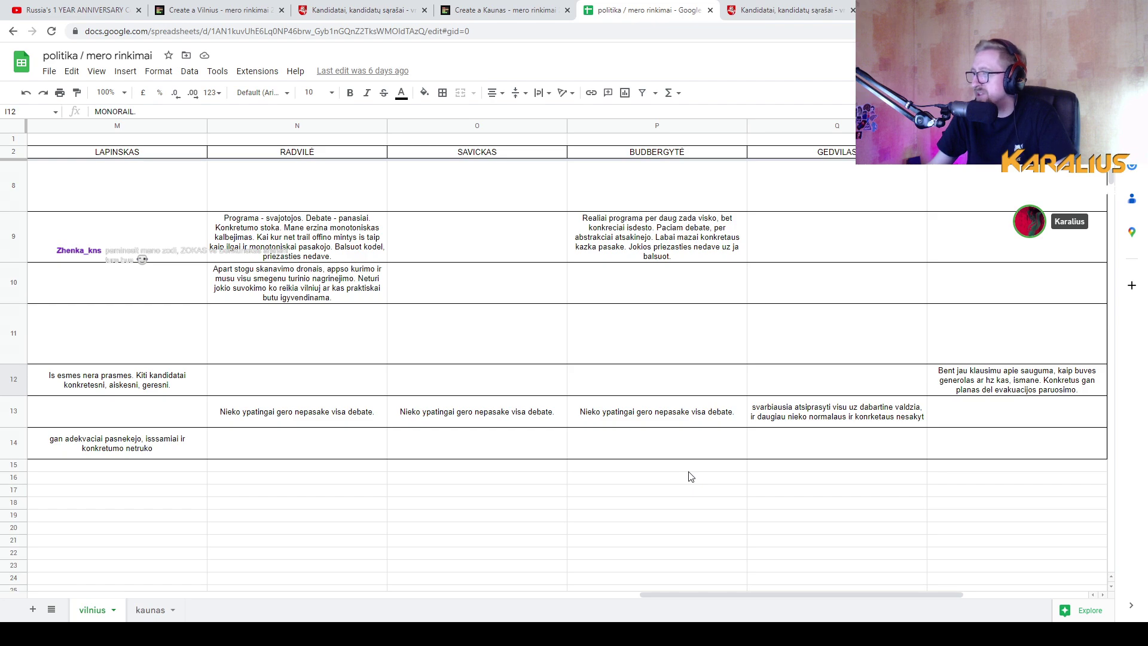
left_click(222, 12)
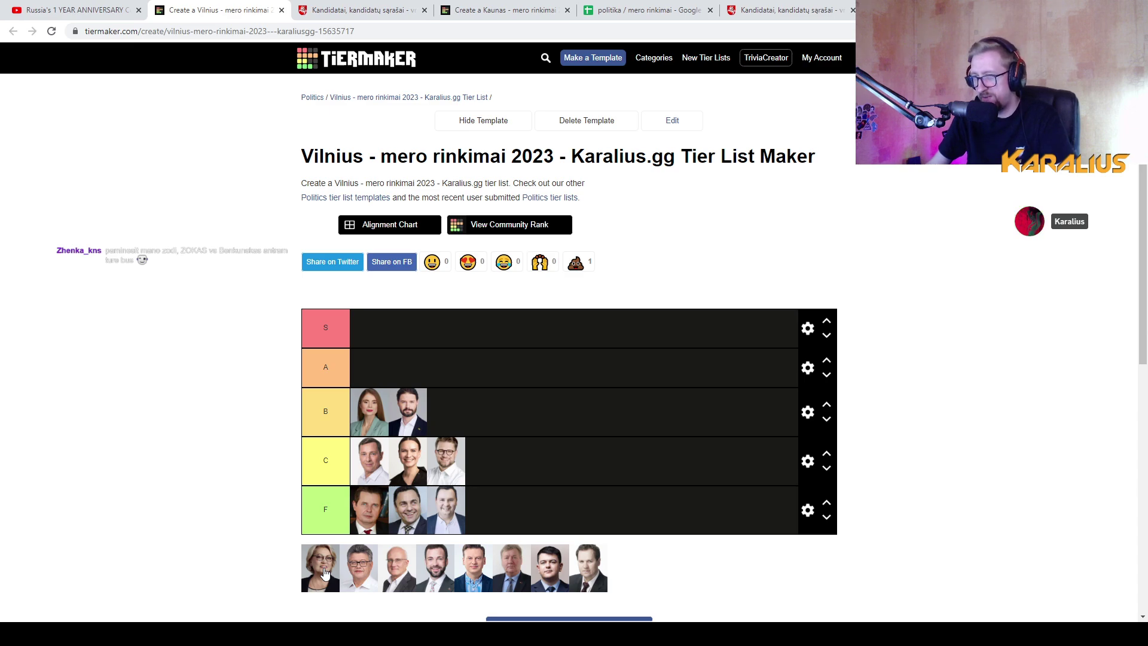
left_click_drag(322, 572, 471, 474)
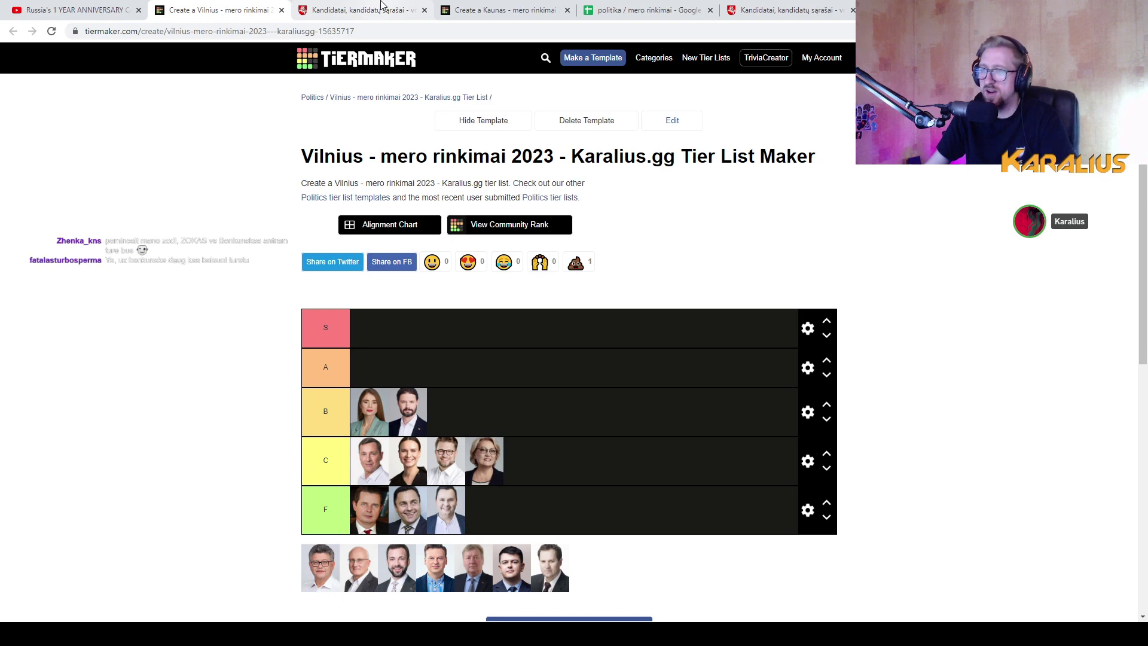
left_click(381, 8)
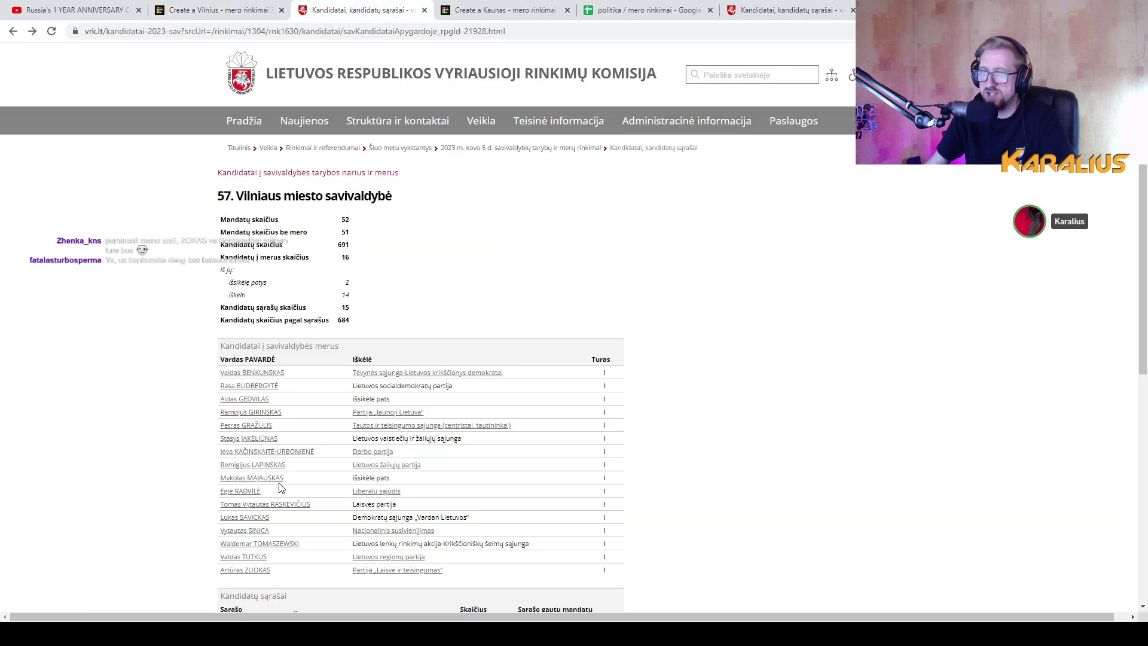
left_click(268, 465)
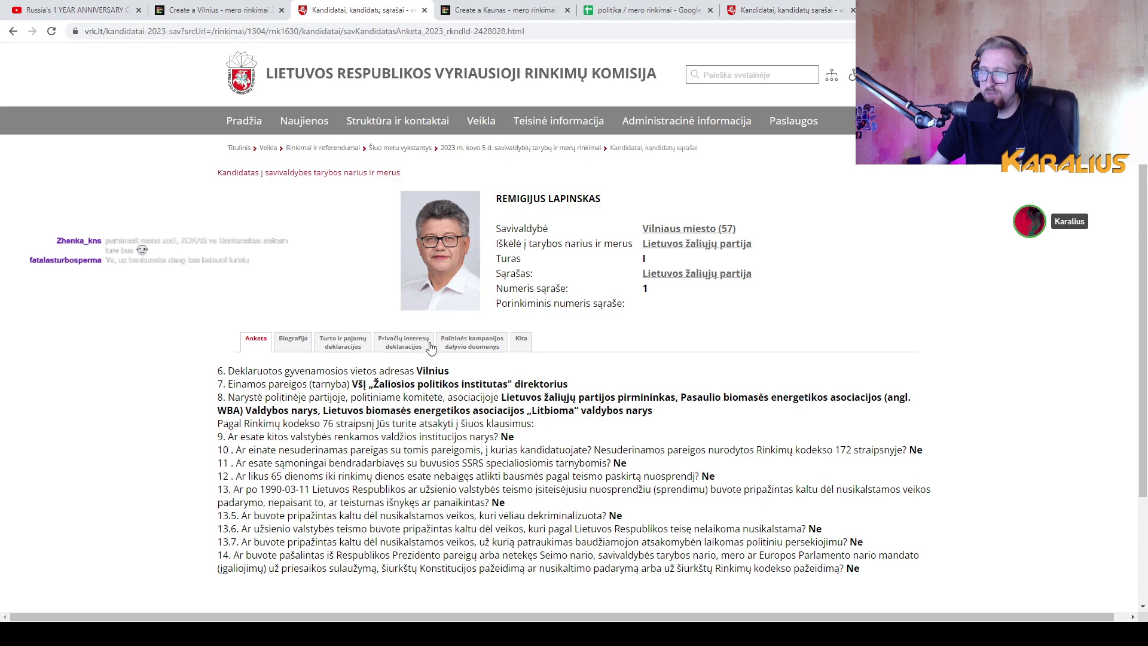
key("ctrl+5")
left_click_drag(706, 596, 527, 593)
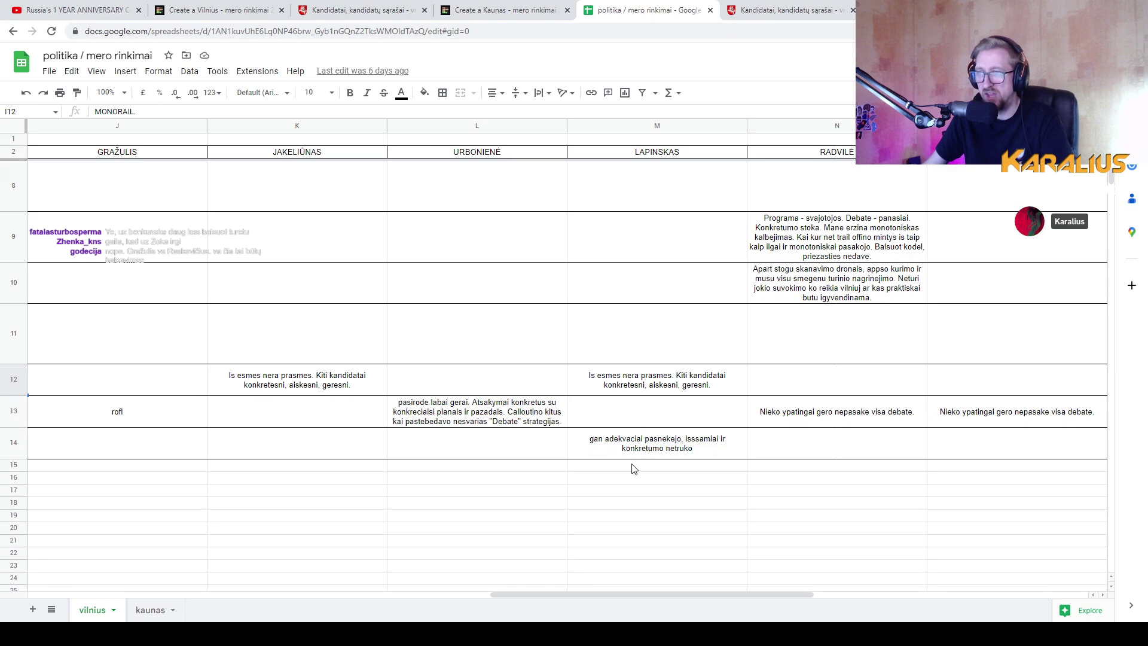
mouse_move(649, 588)
left_mouse_down()
mouse_move(153, 587)
mouse_move(560, 593)
mouse_move(534, 588)
mouse_move(701, 582)
mouse_move(657, 582)
left_mouse_up()
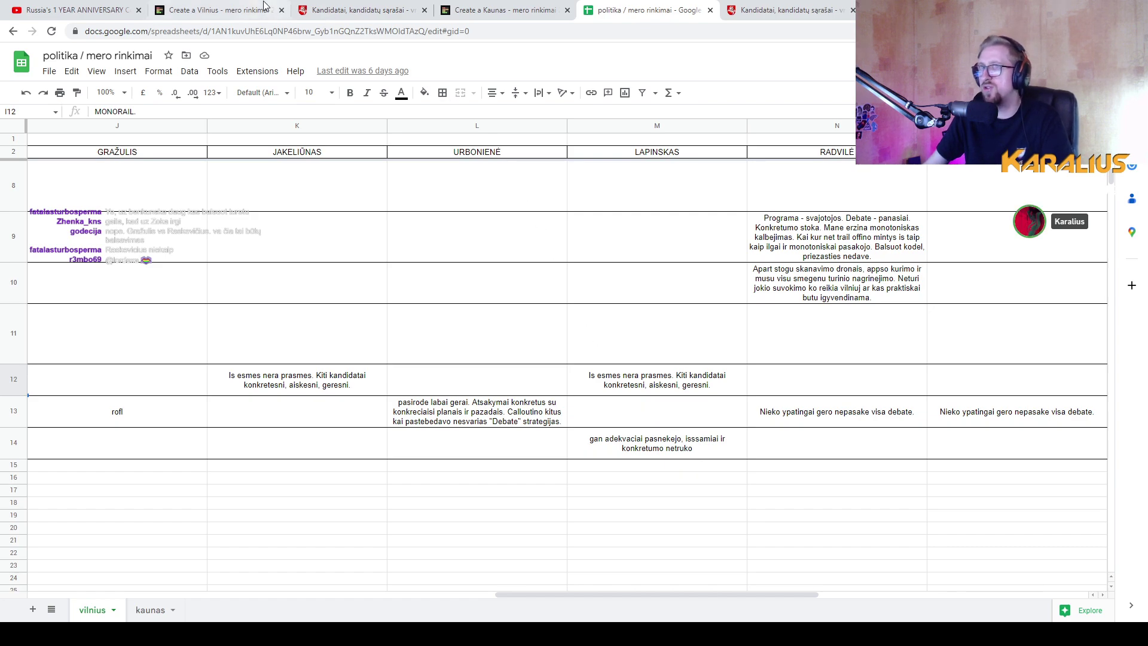
left_click(209, 10)
left_click_drag(322, 562, 544, 462)
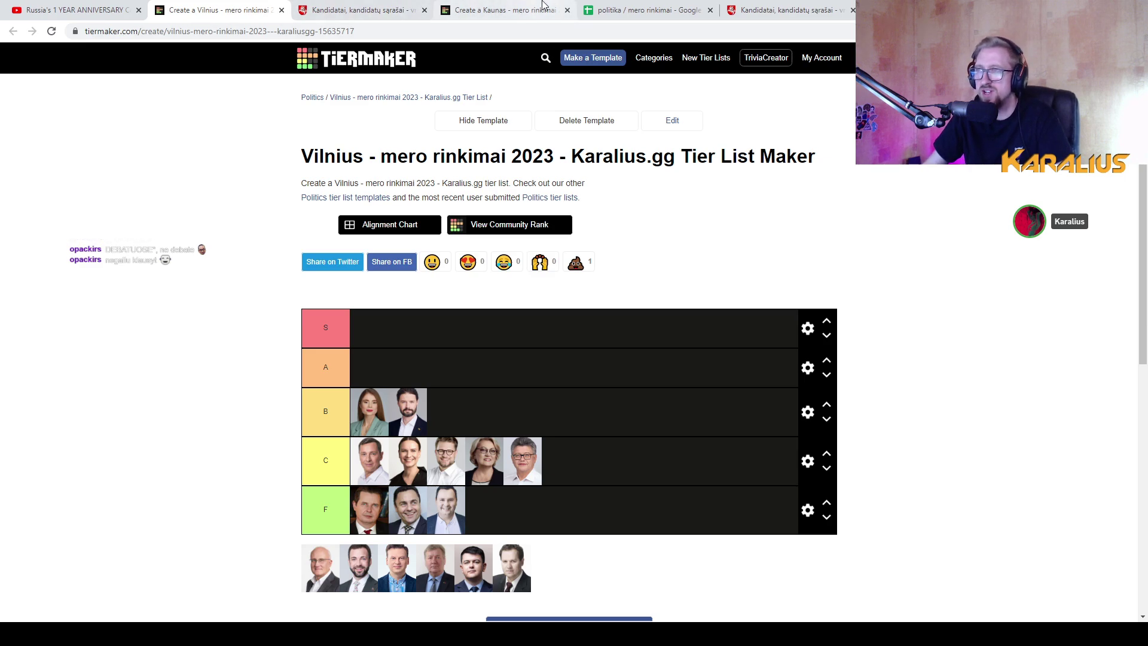
View the Gedvilas and Jakeliūnas profiles from the Vilnius list to identify the next unranked candidate, and return to the list
left_click(412, 11)
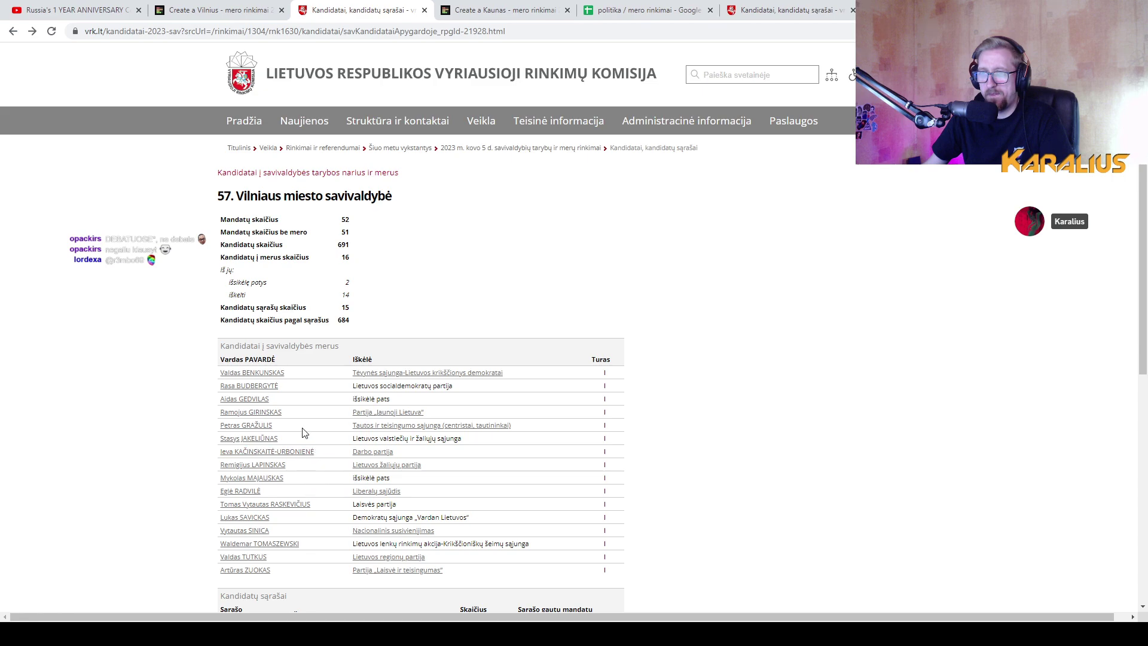
left_click(253, 400)
key("alt+Left")
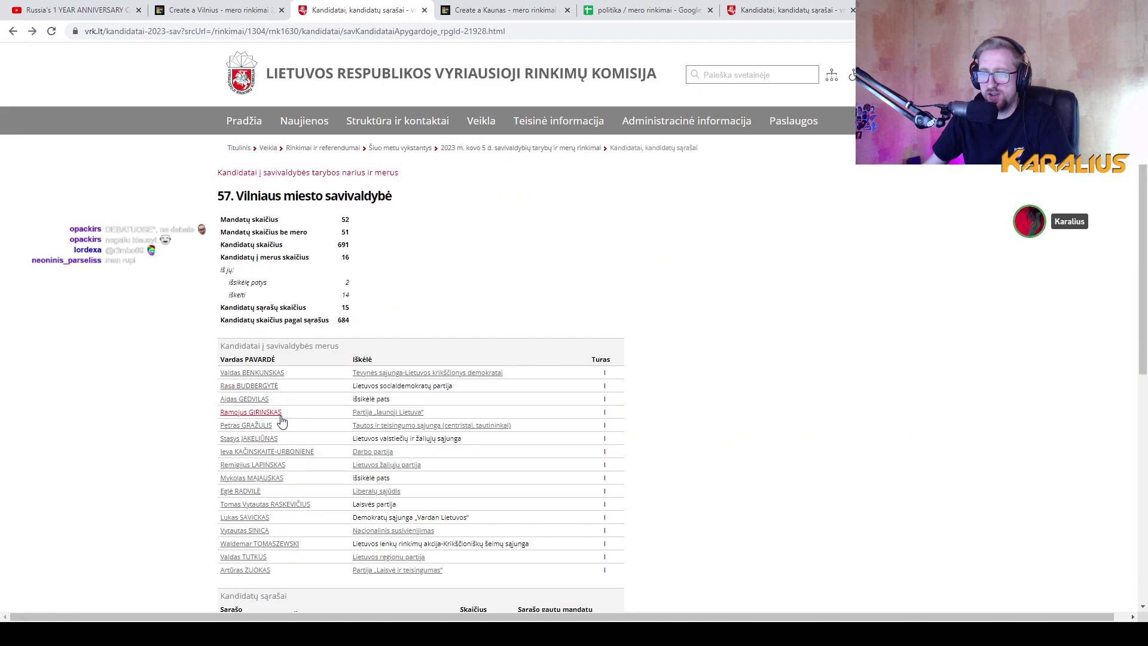
left_click(276, 438)
key("alt+Left")
left_click(275, 438)
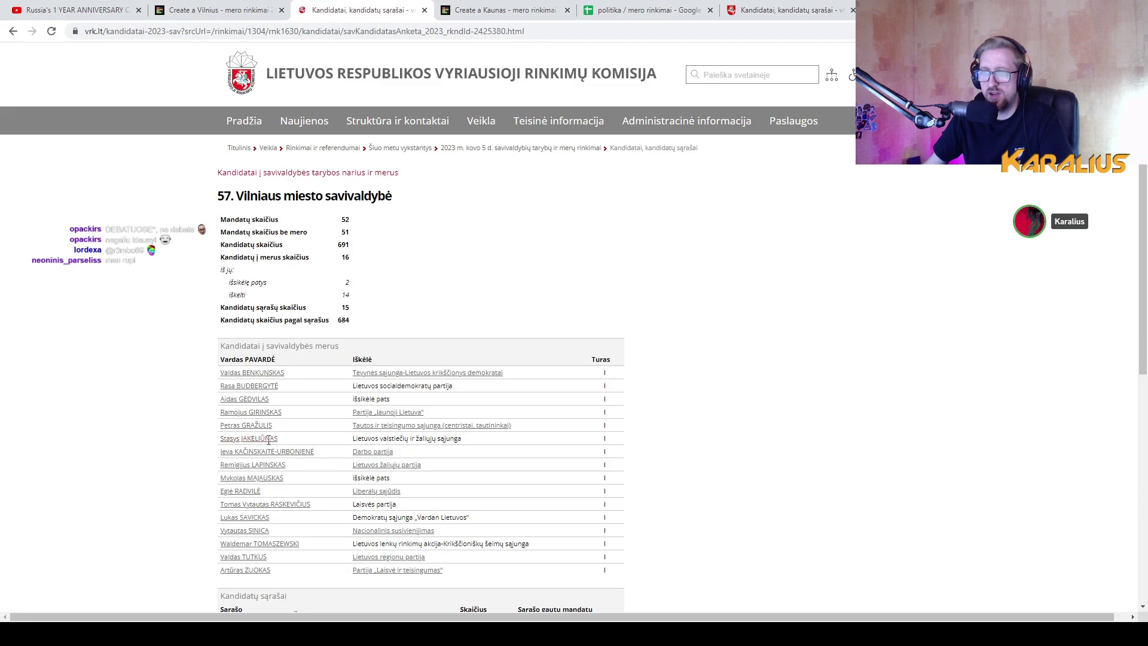
key("alt+Left")
Find the Jakeliūnas column in the debate notes, review its LRT mass debate 1 entry, and rank that candidate in tier C
key("ctrl+5")
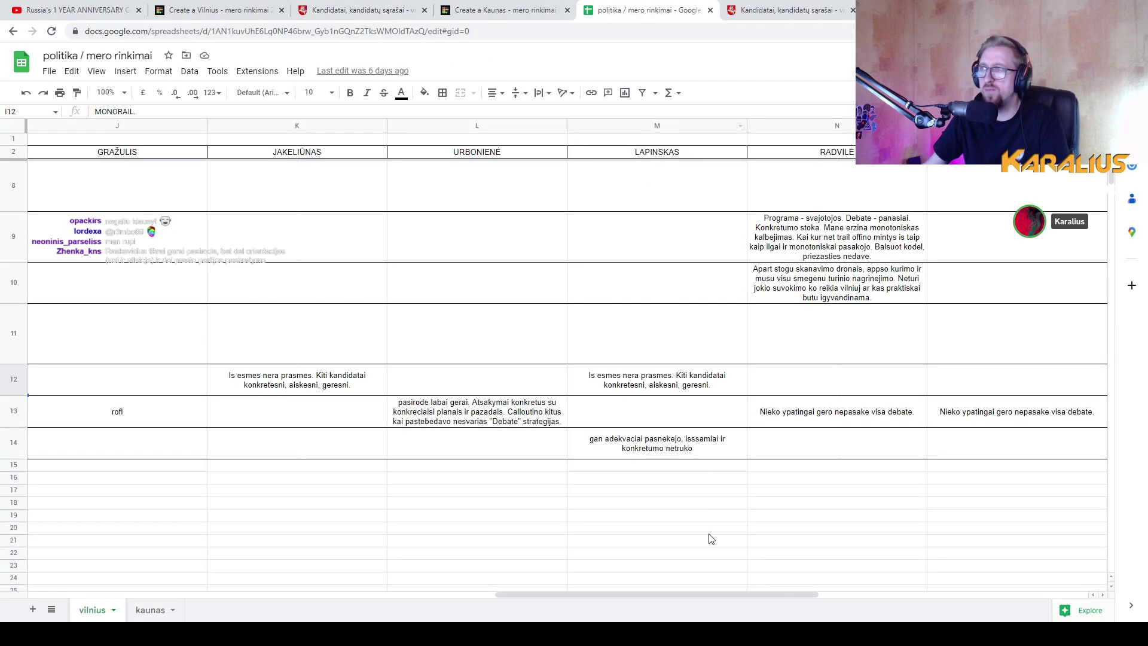
left_click_drag(649, 594, 781, 594)
scroll(651, 583, "left", 6)
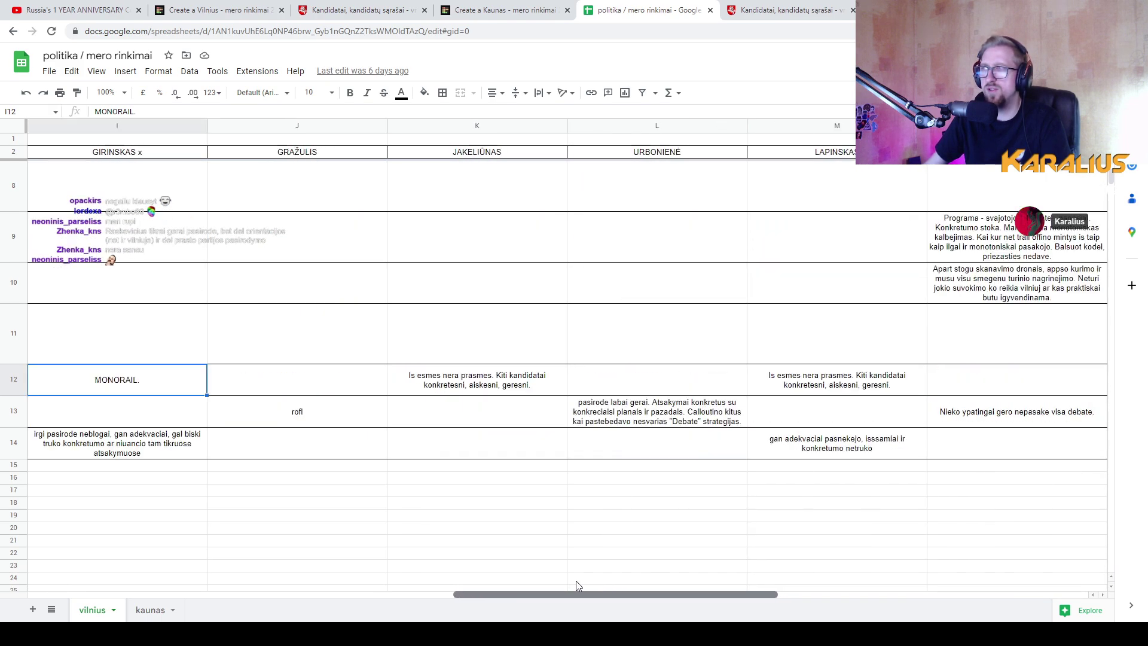
scroll(460, 578, "left", 10)
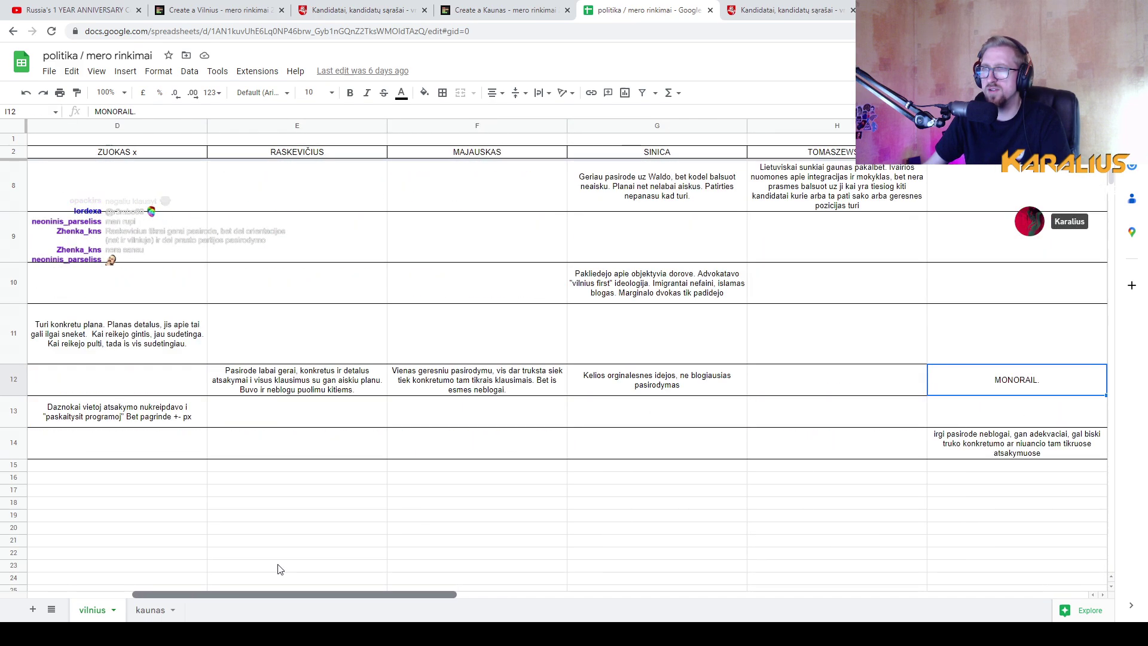
scroll(277, 569, "right", 6)
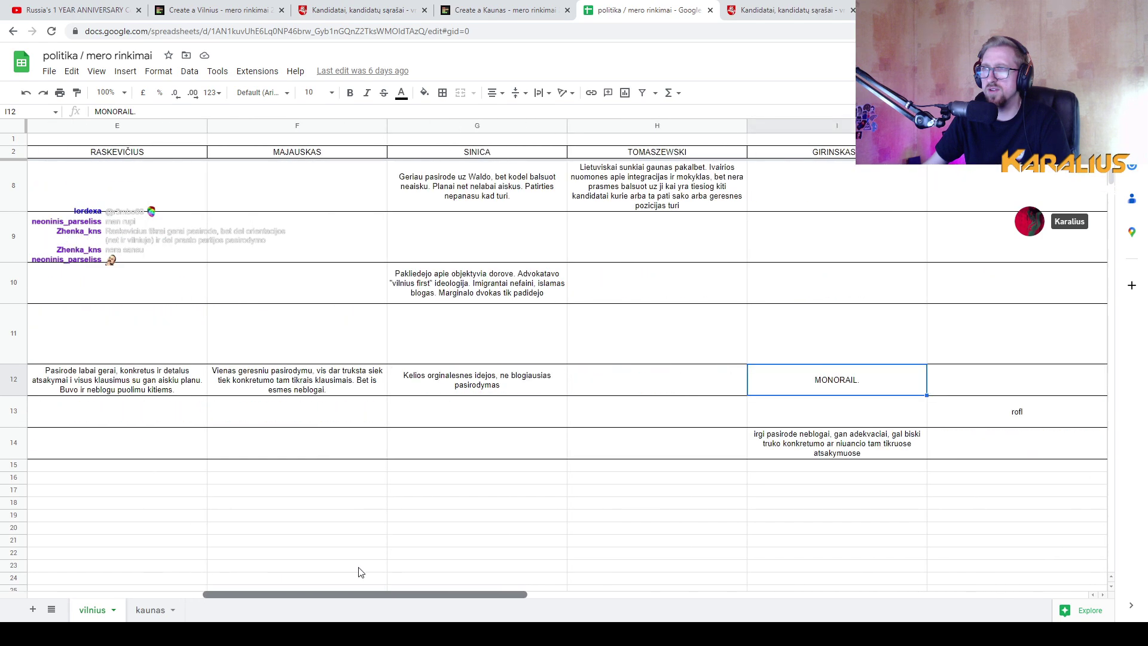
scroll(406, 575, "right", 1)
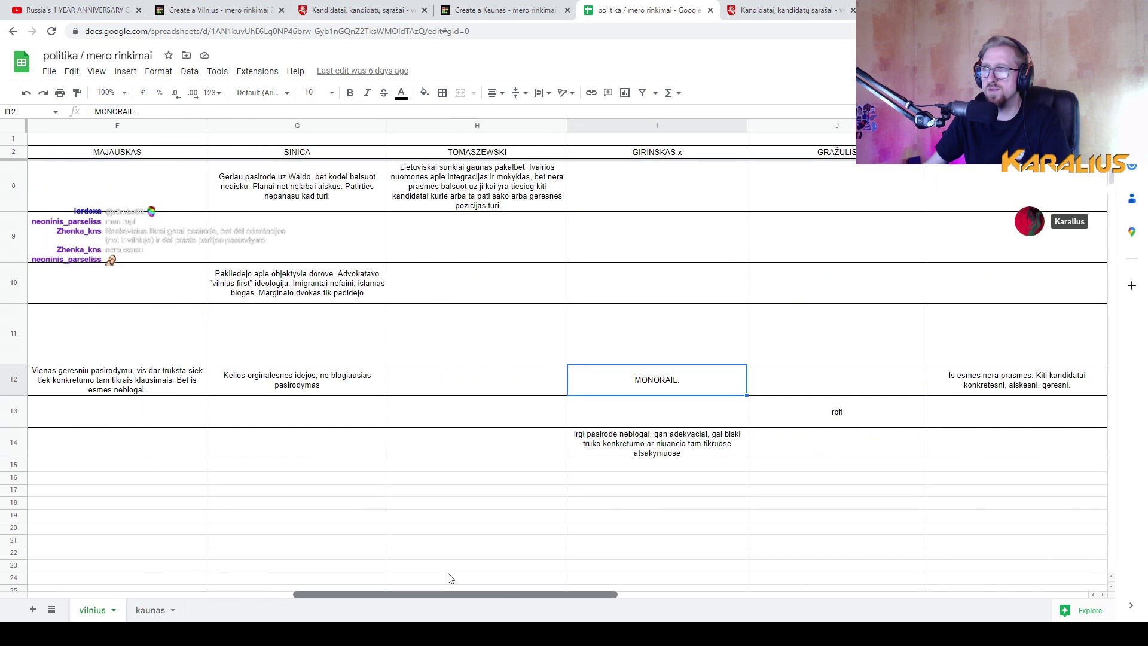
scroll(451, 577, "right", 2)
scroll(636, 336, "up", 5)
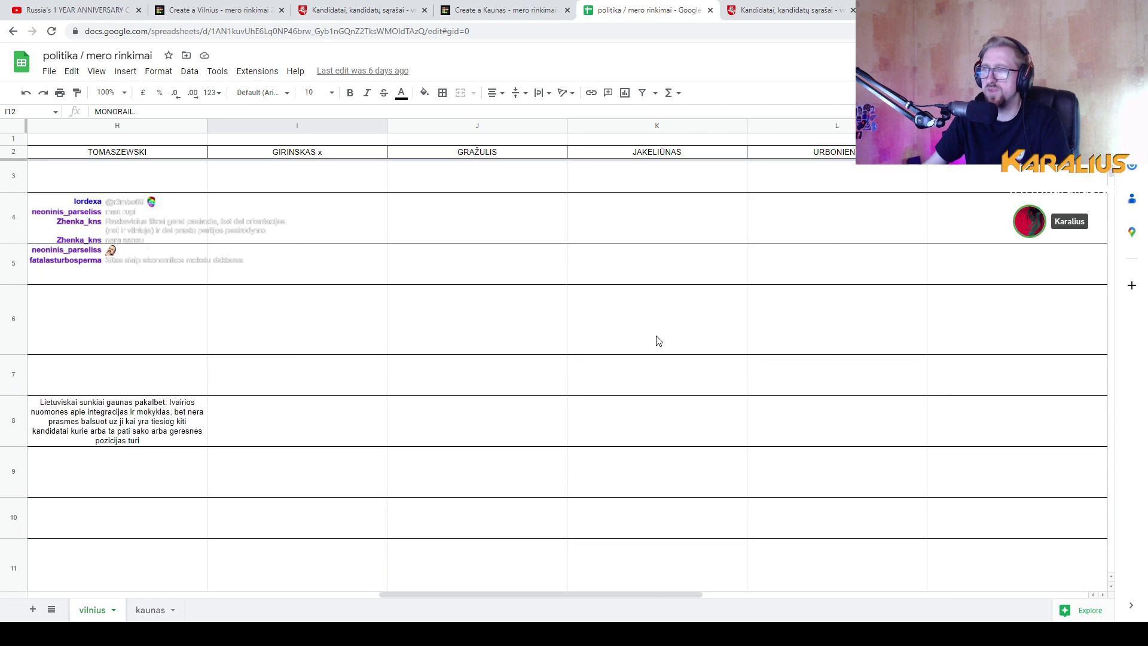
scroll(678, 219, "down", 3)
left_click(648, 277)
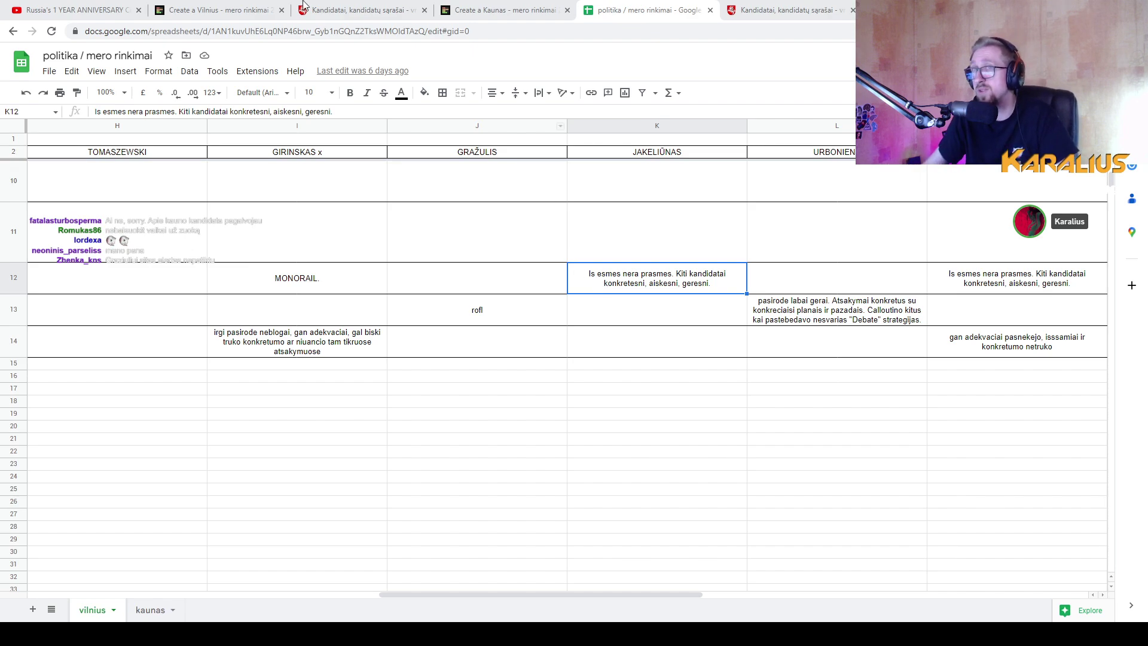
left_click(222, 10)
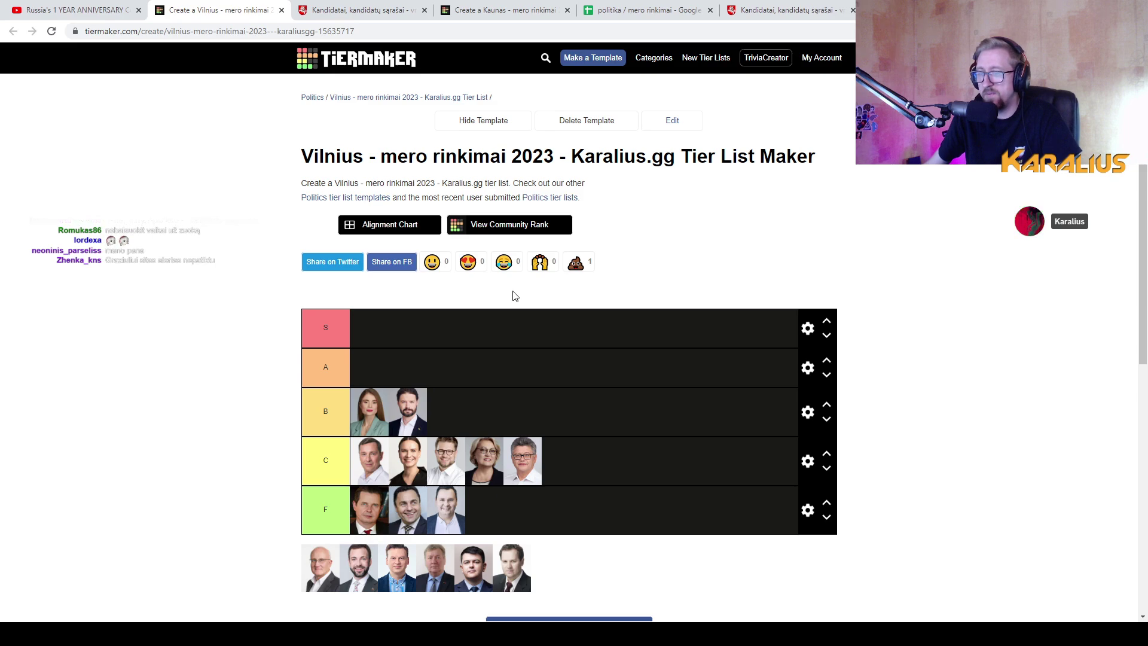
left_click_drag(326, 574, 576, 470)
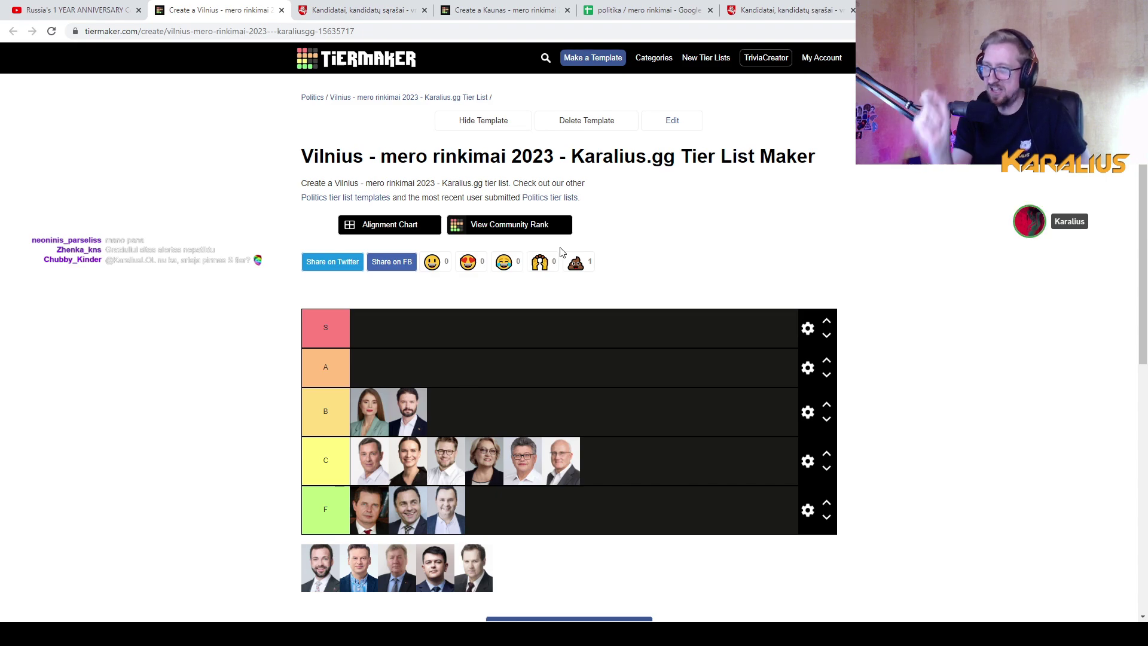
Rank Raskevičius, the bearded man in the suit, in tier S and go through the Raskevičius column of the debate notes
left_click_drag(321, 568, 369, 332)
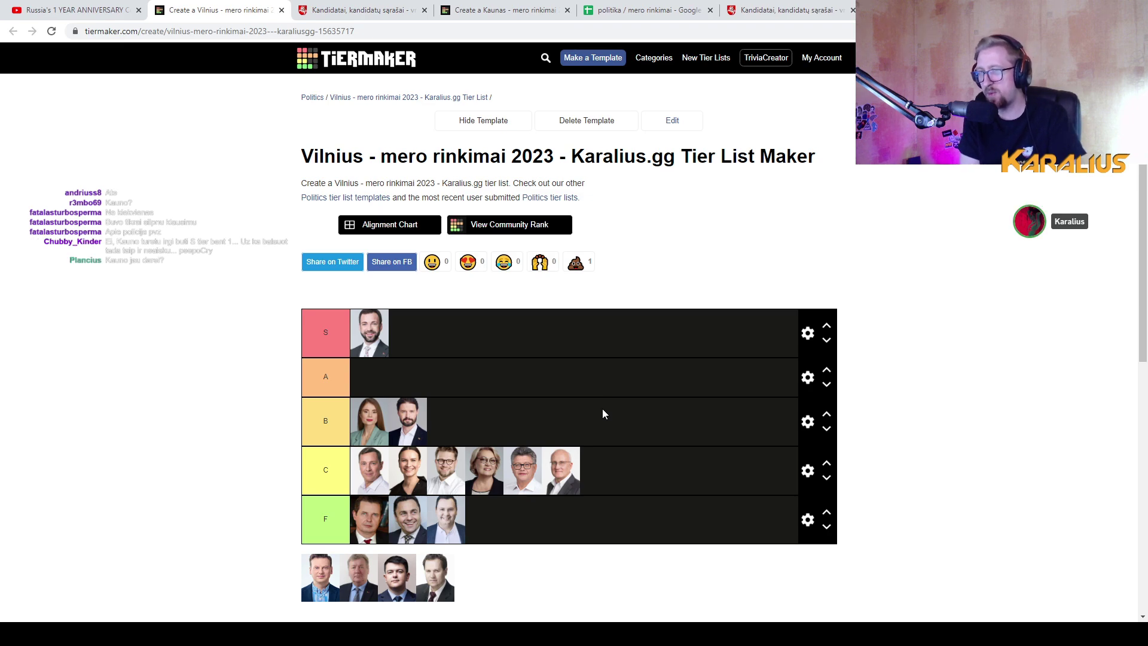
left_click(588, 8)
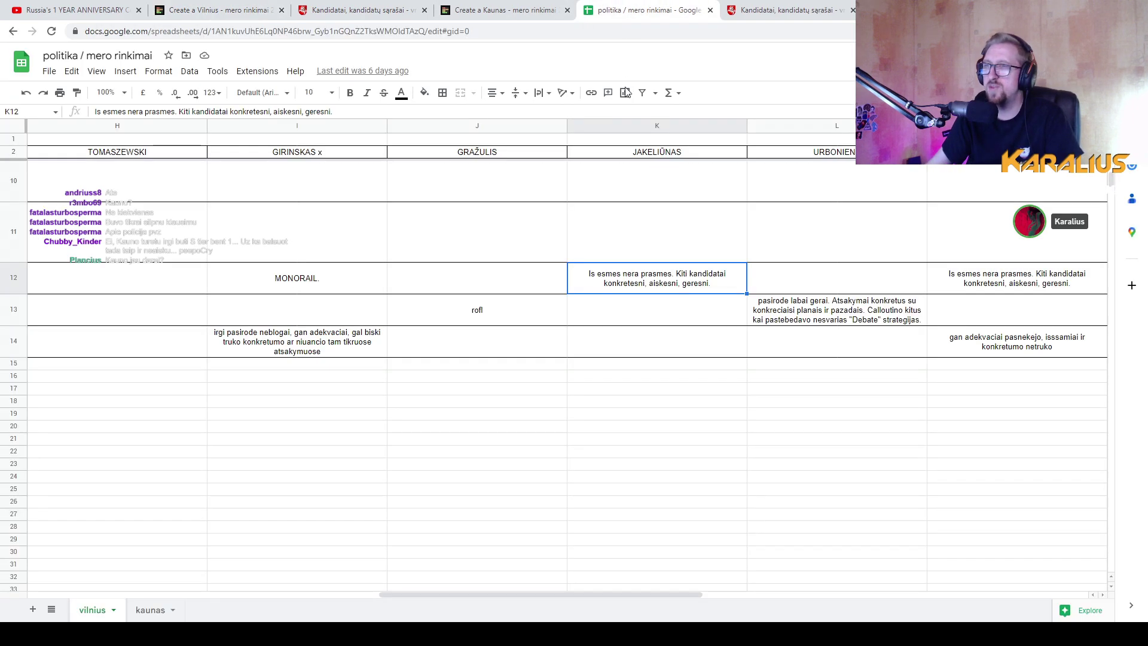
left_click_drag(586, 594, 245, 596)
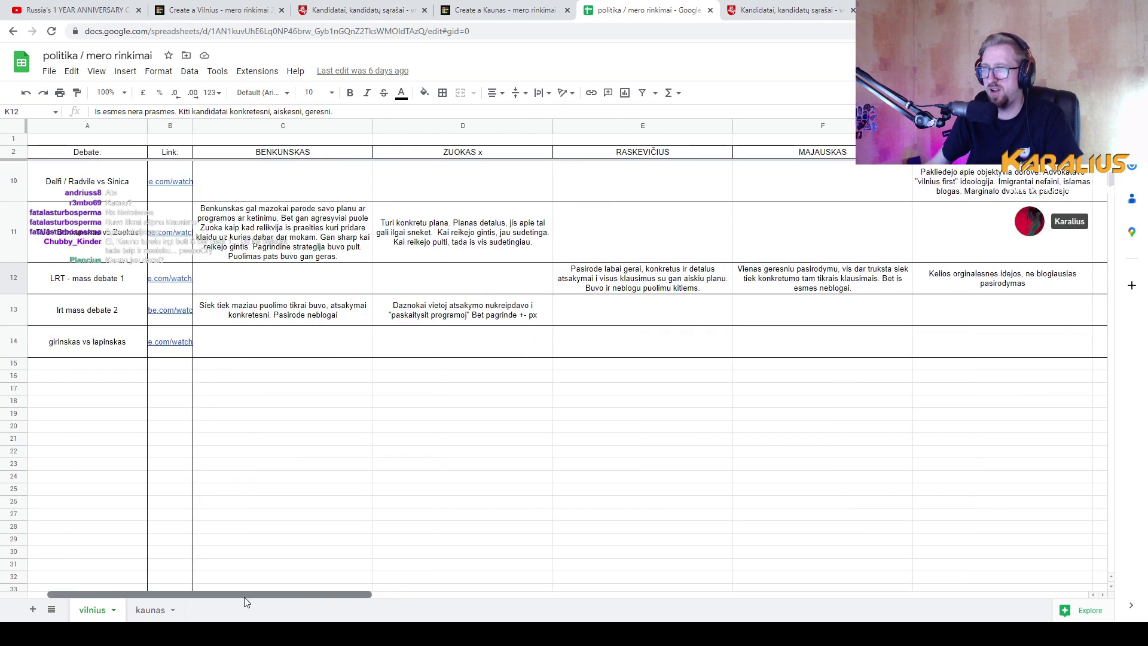
scroll(362, 501, "up", 5)
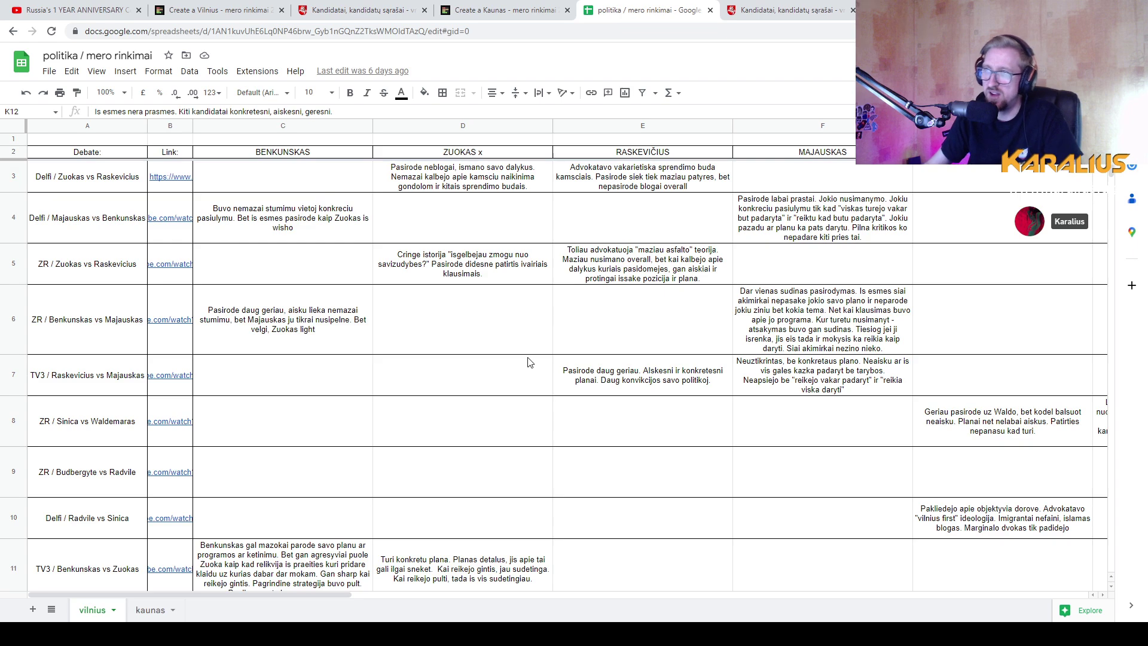
left_click(687, 187)
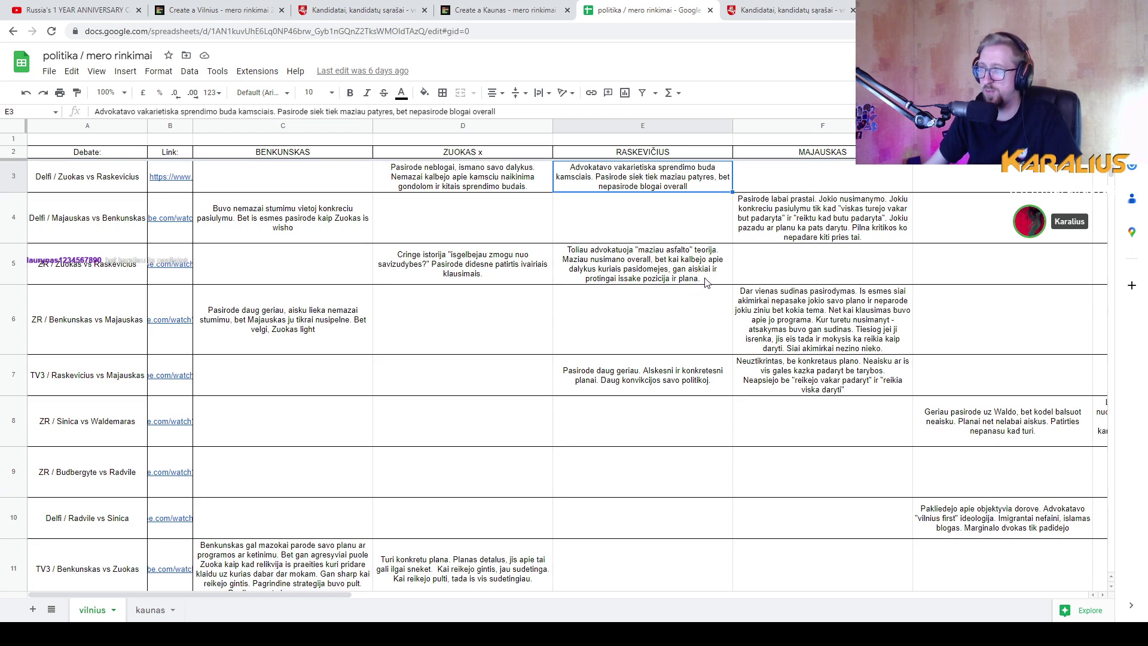
left_click(665, 388)
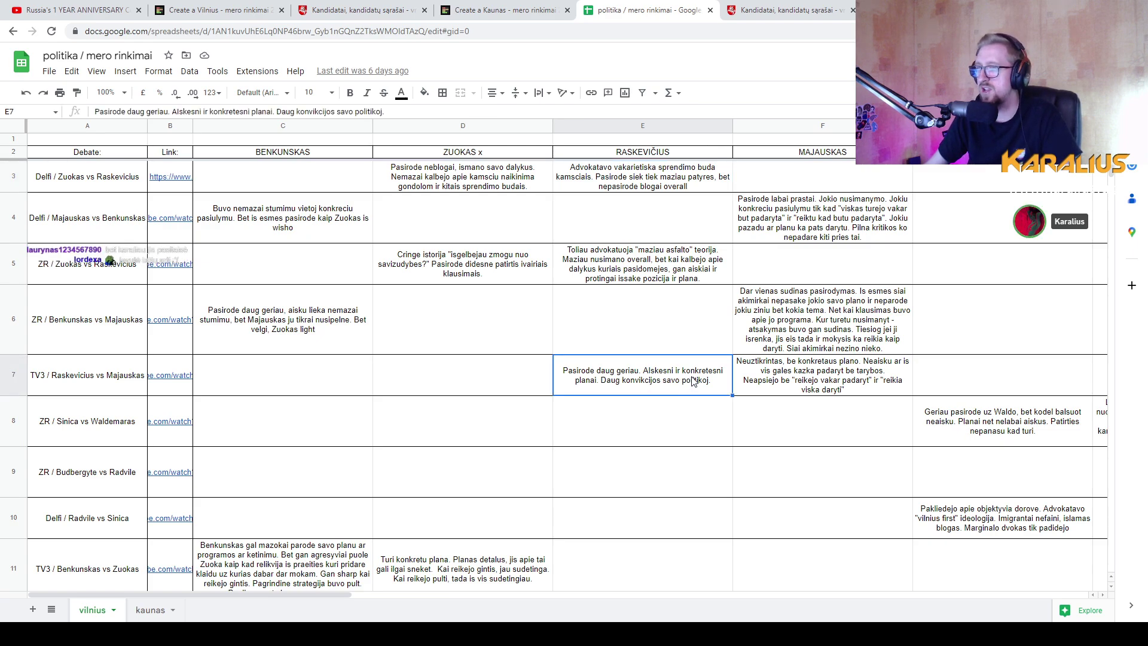
scroll(679, 339, "down", 5)
left_click(668, 339)
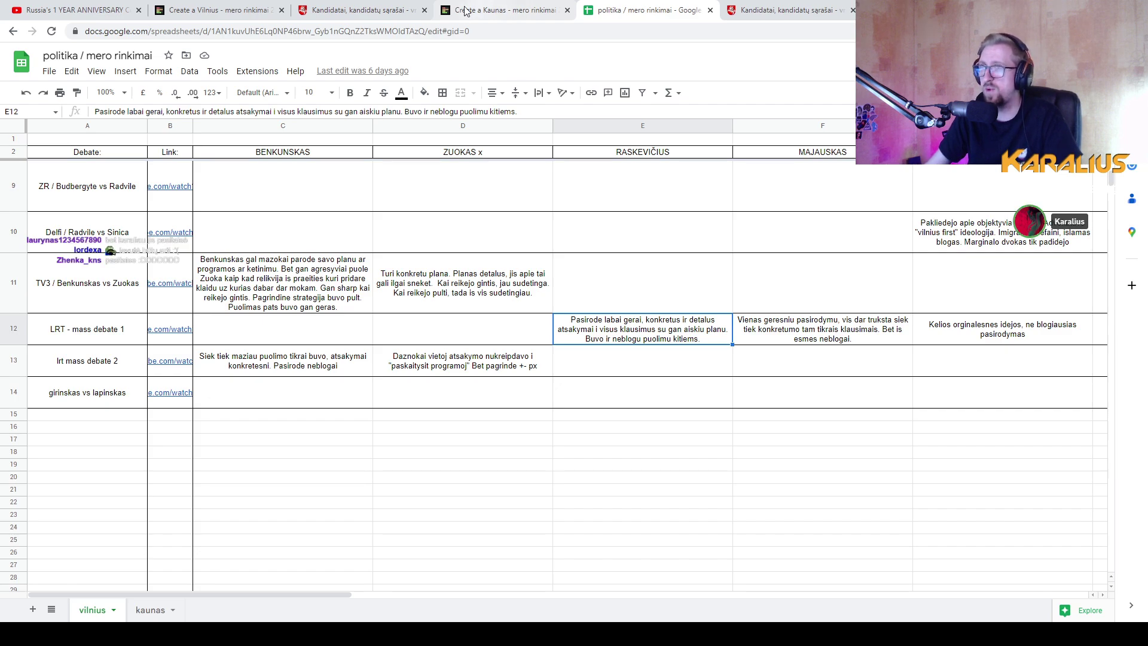
left_click(242, 5)
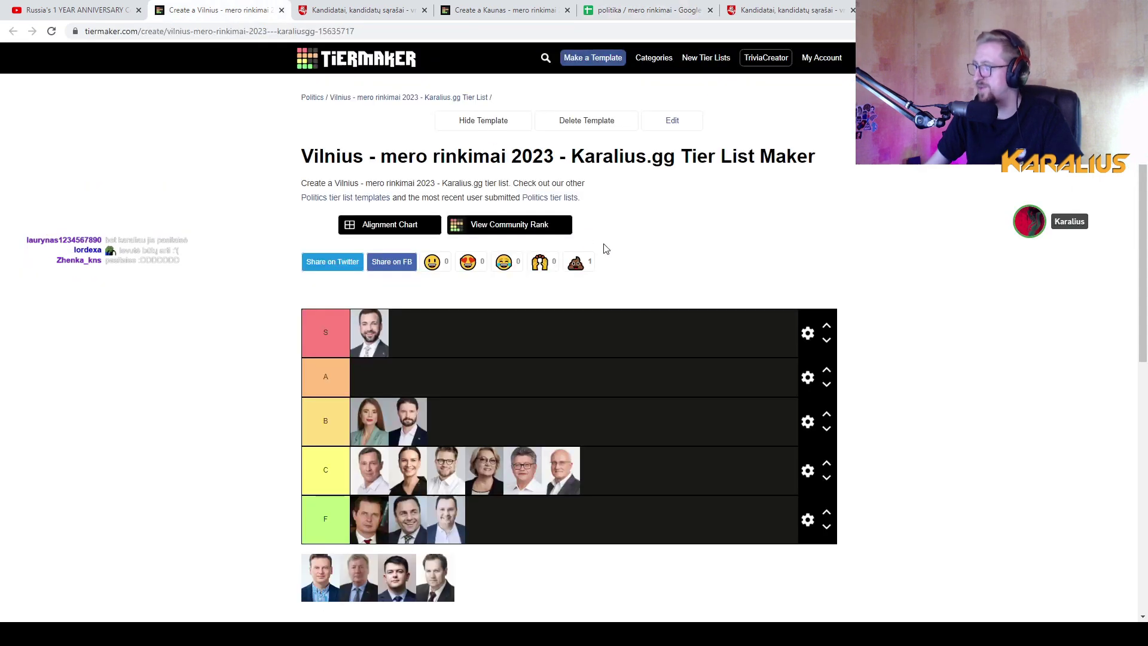
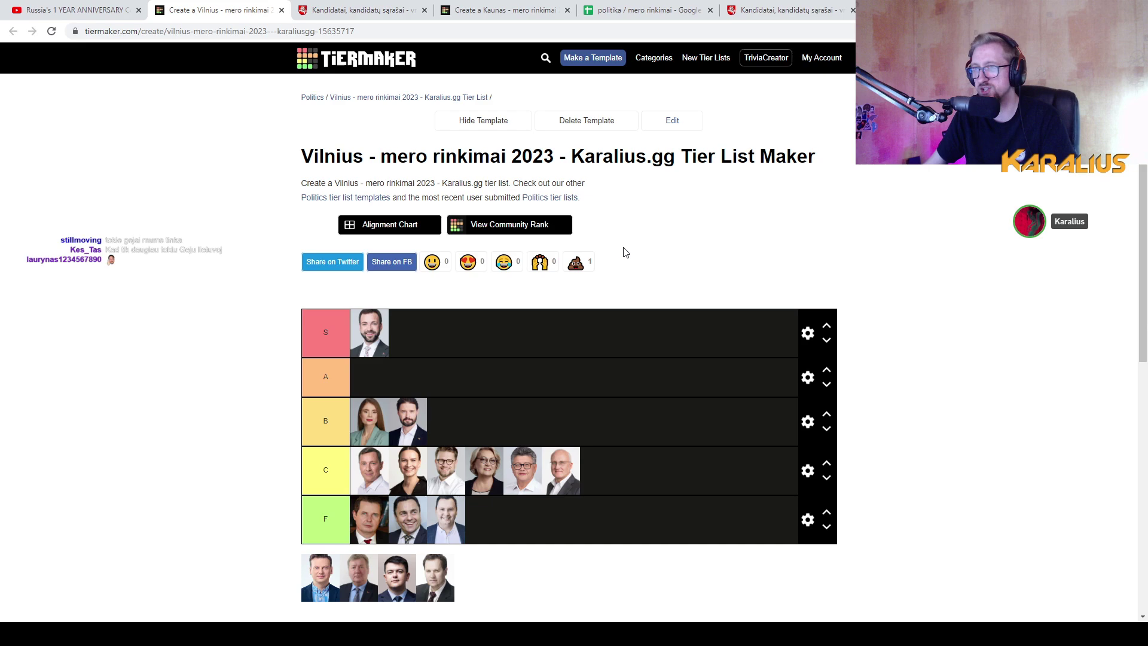
Review the Benkunskas column of the debate notes across all debates and rank that candidate, the man in the blue shirt, in tier A
scroll(612, 281, "down", 1)
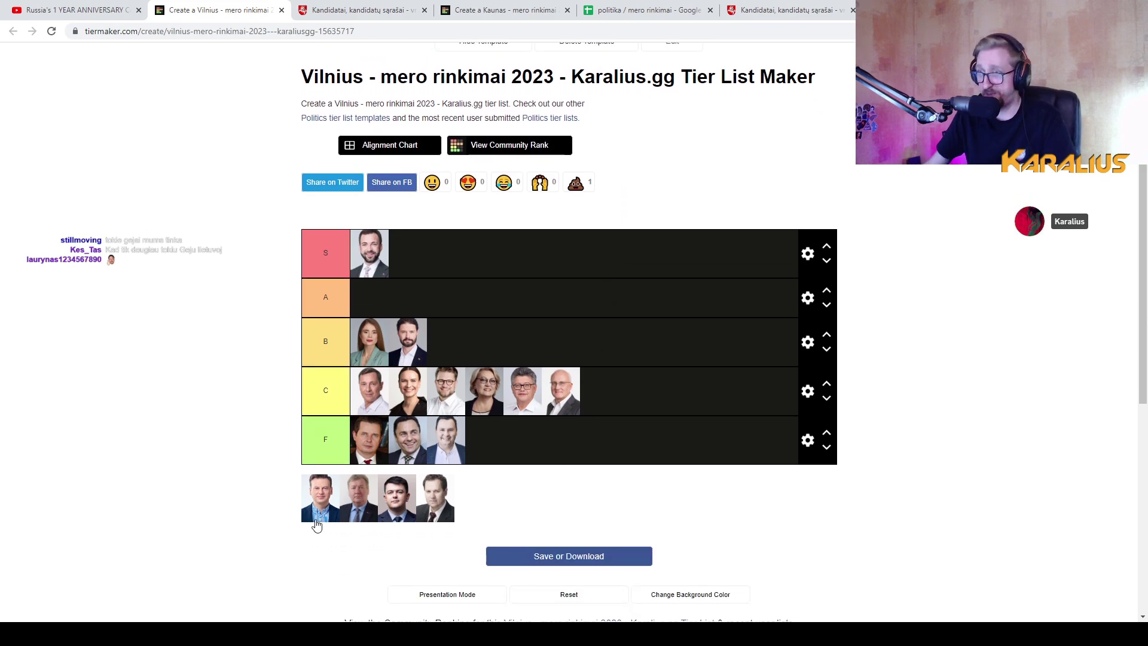
left_click(642, 10)
scroll(288, 314, "up", 5)
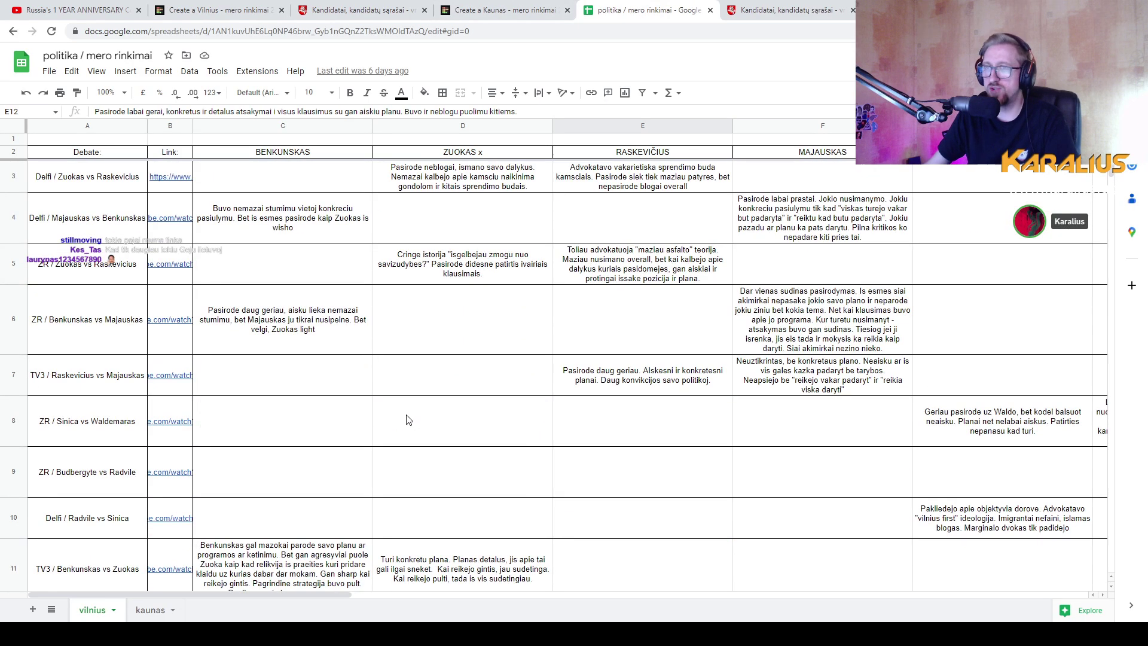
scroll(226, 301, "down", 3)
scroll(226, 301, "up", 3)
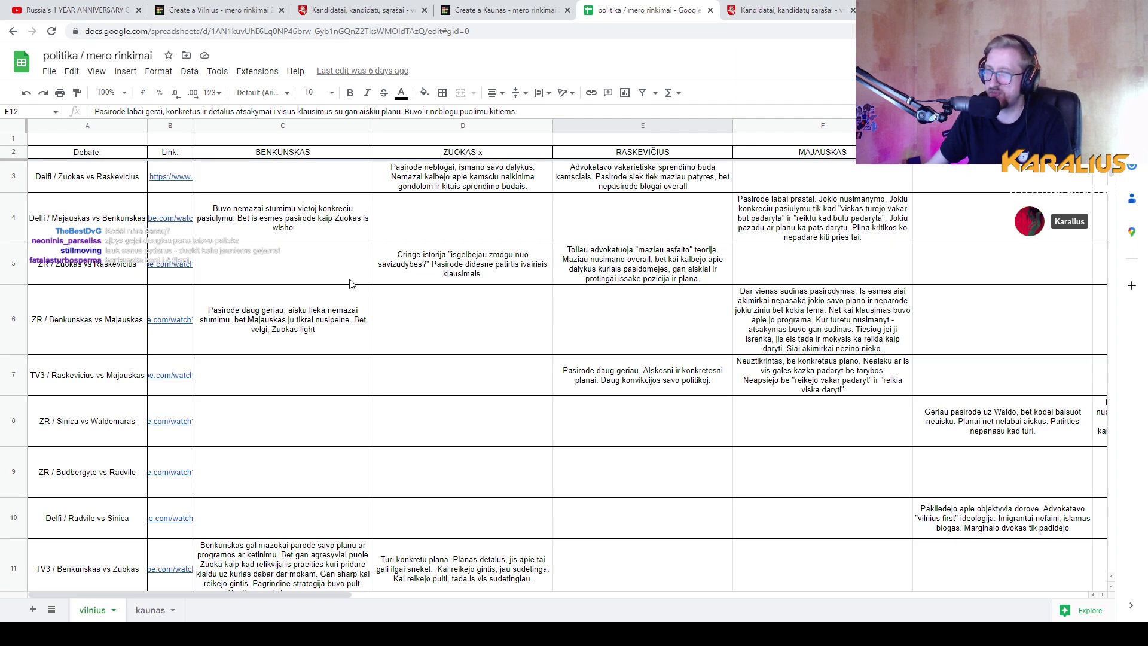
scroll(346, 289, "down", 3)
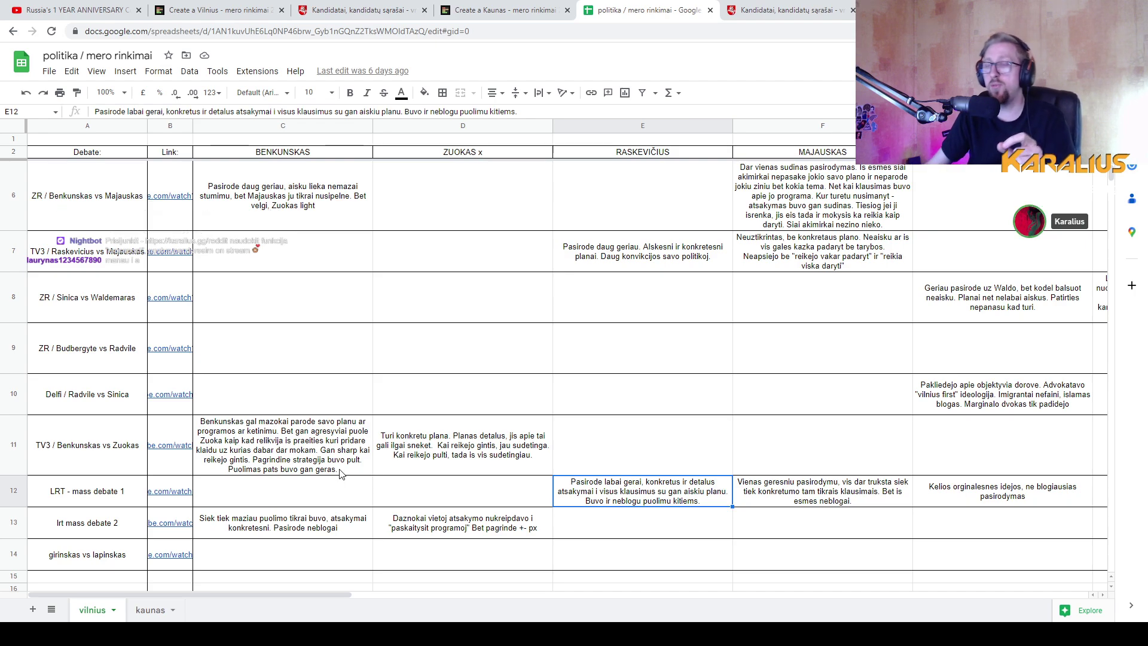
scroll(353, 473, "down", 1)
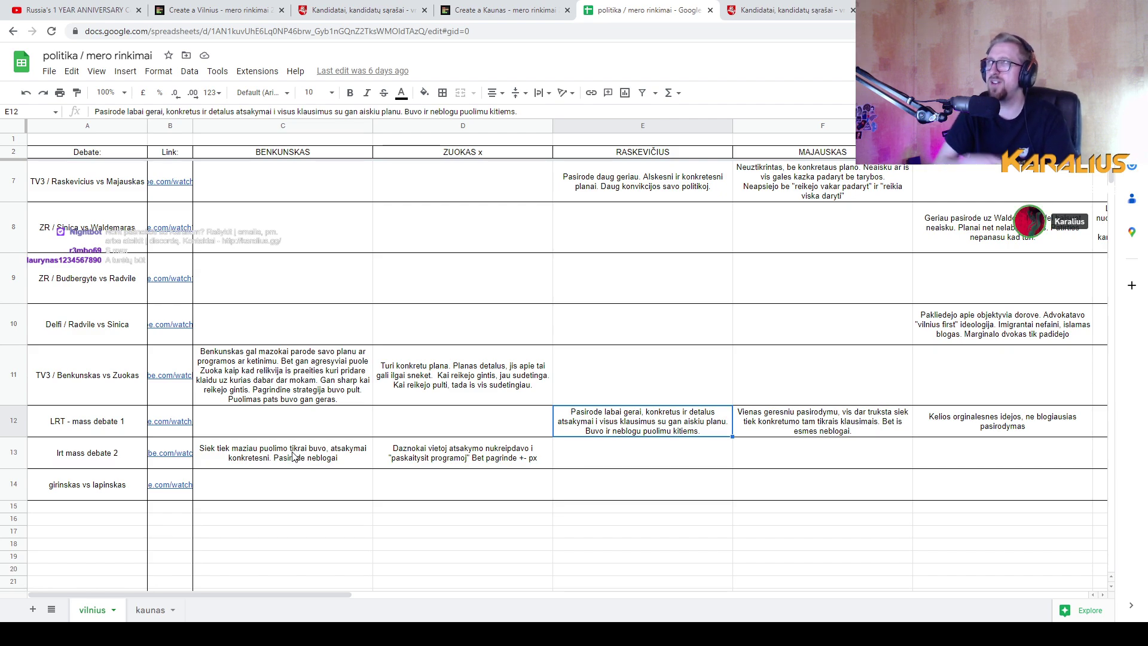
left_click(197, 8)
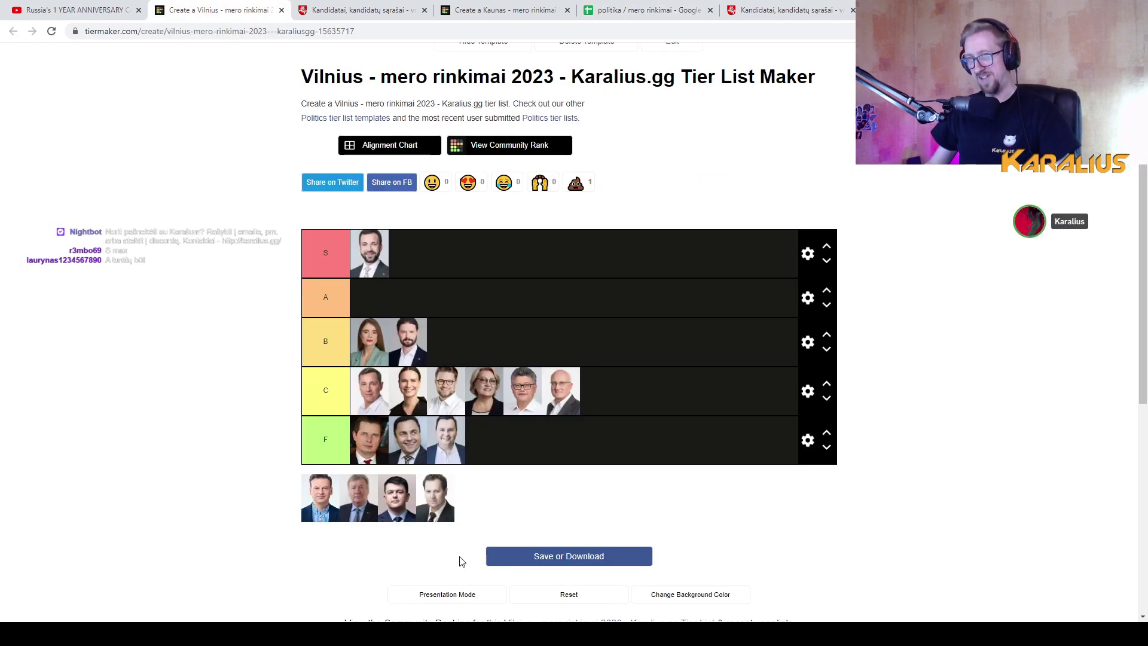
left_click_drag(323, 499, 478, 341)
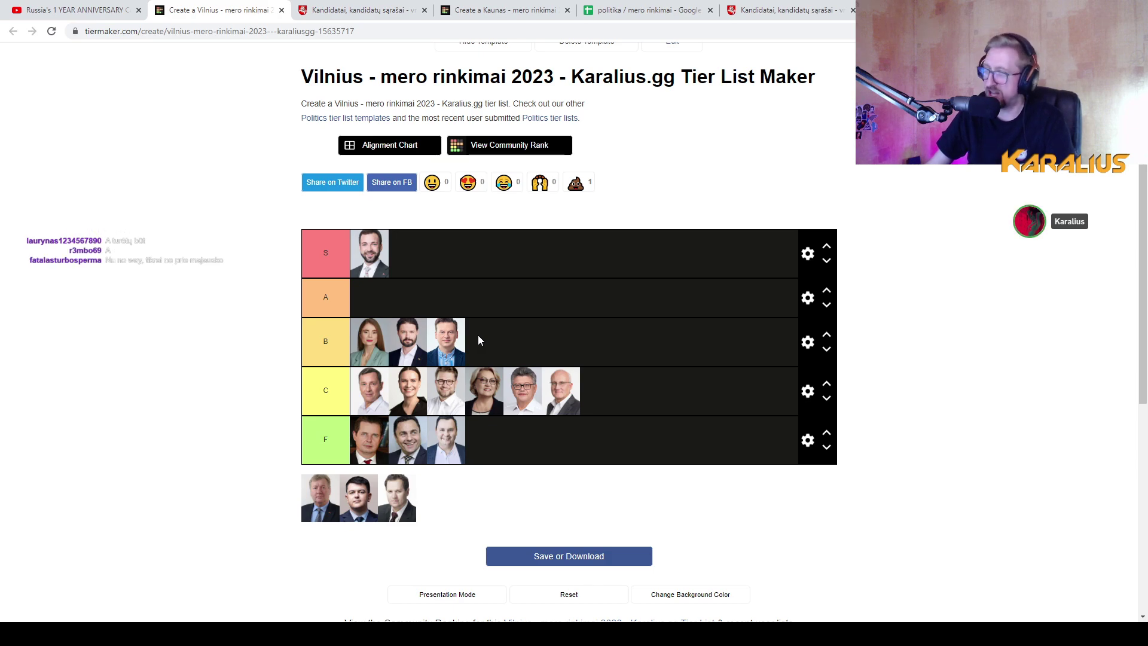
left_click_drag(457, 344, 437, 303)
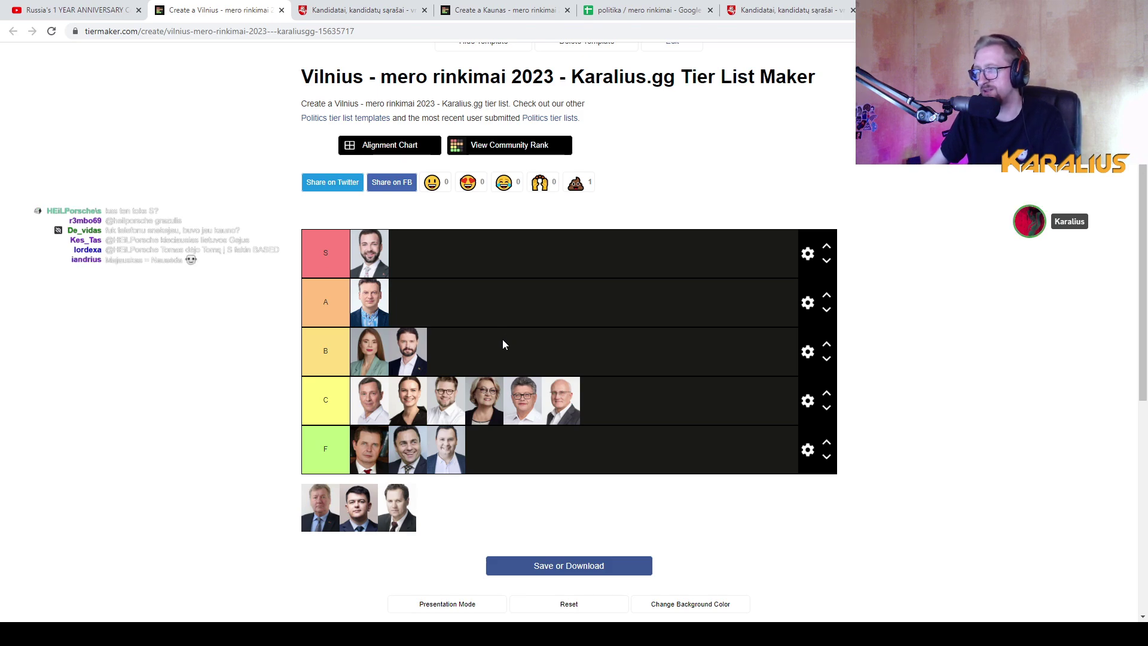
View the Tutkus profile and debate notes, and rank that candidate, the grey-haired man in suit and tie, in tier C
left_click(345, 7)
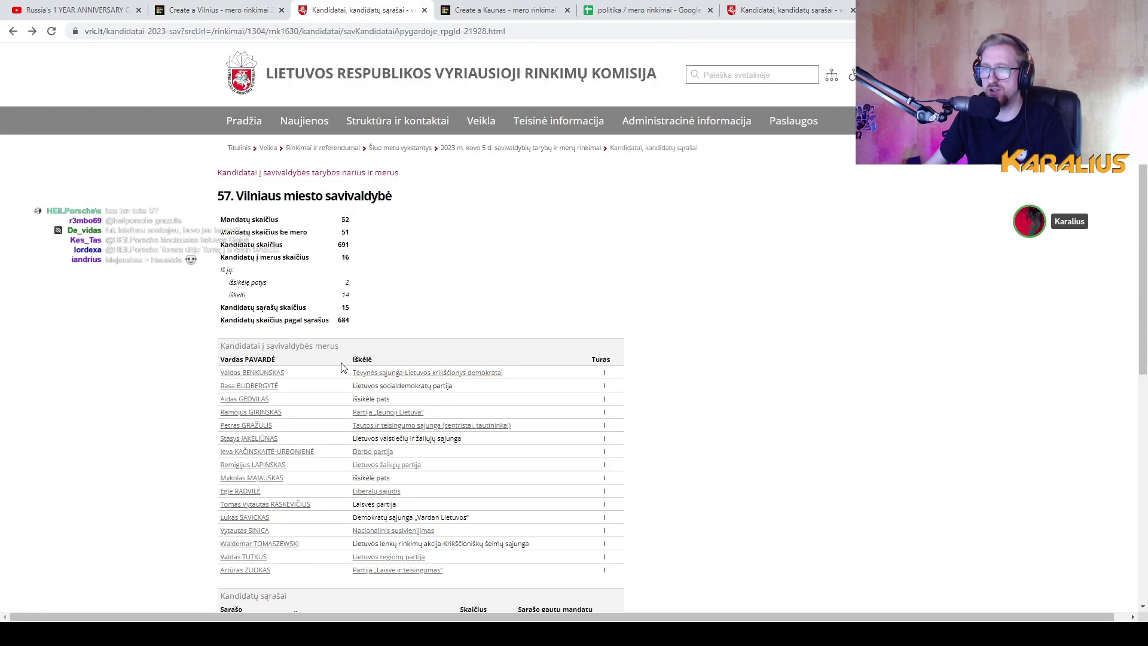
left_click(248, 556)
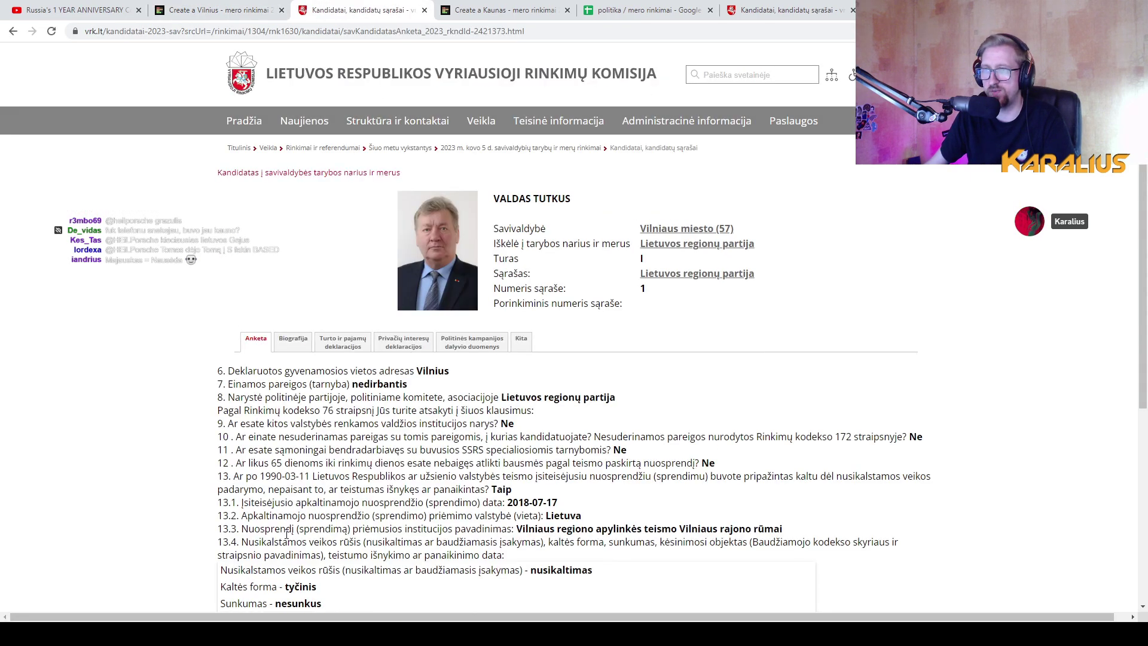
left_click(607, 12)
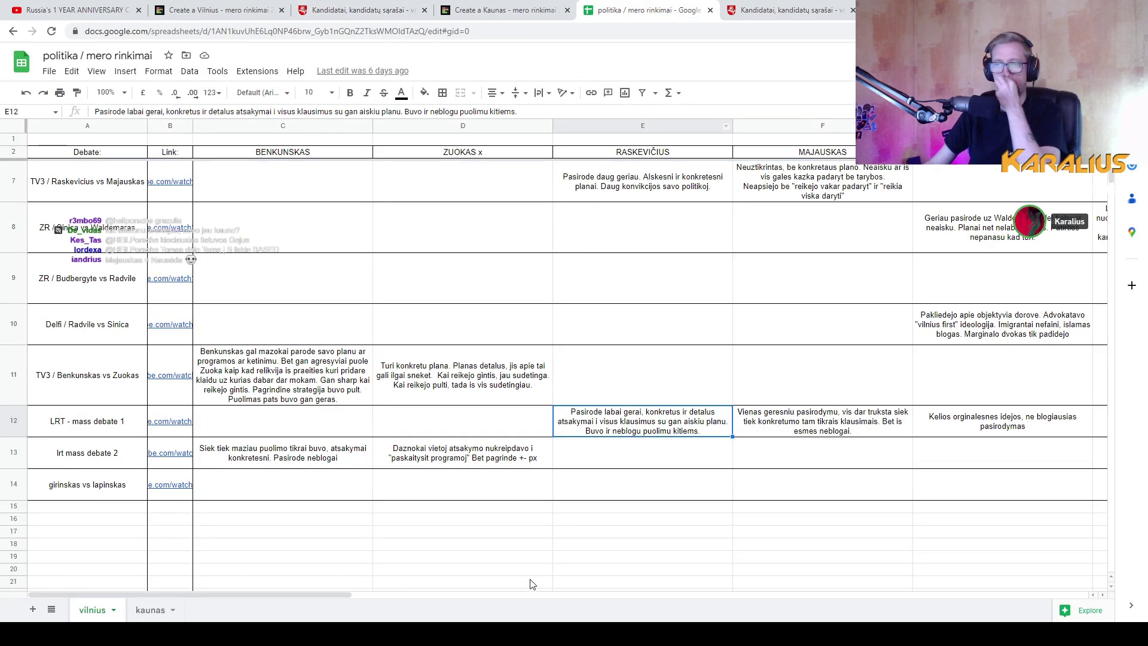
left_click_drag(306, 596, 973, 568)
scroll(794, 367, "up", 3)
scroll(798, 383, "down", 5)
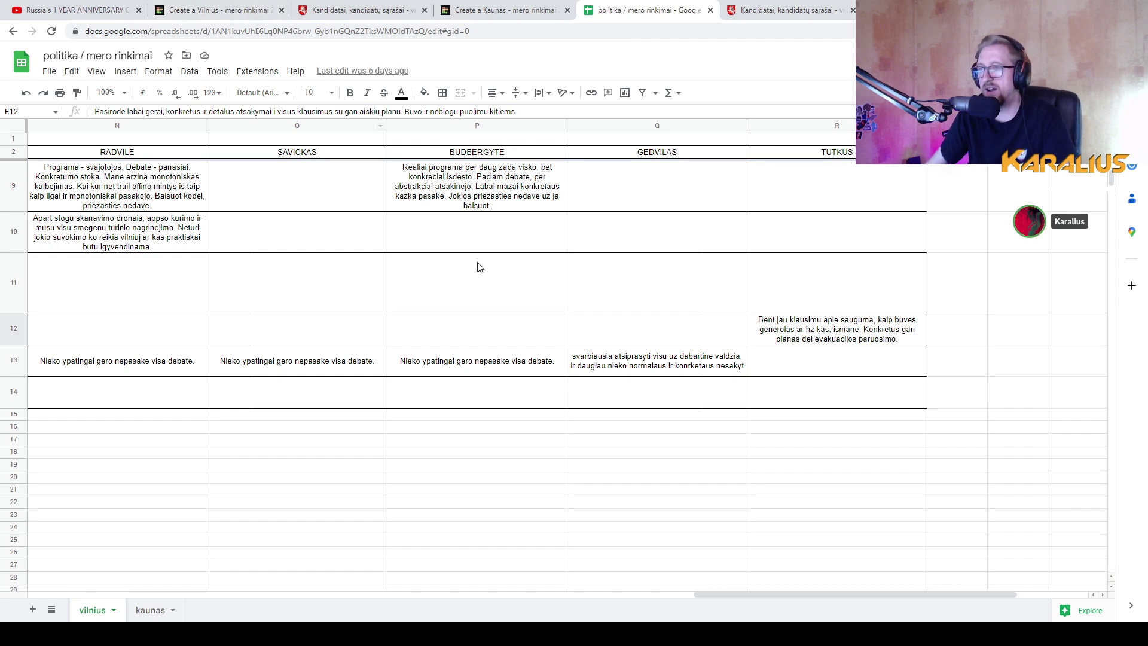
left_click(233, 9)
left_click_drag(325, 501, 605, 395)
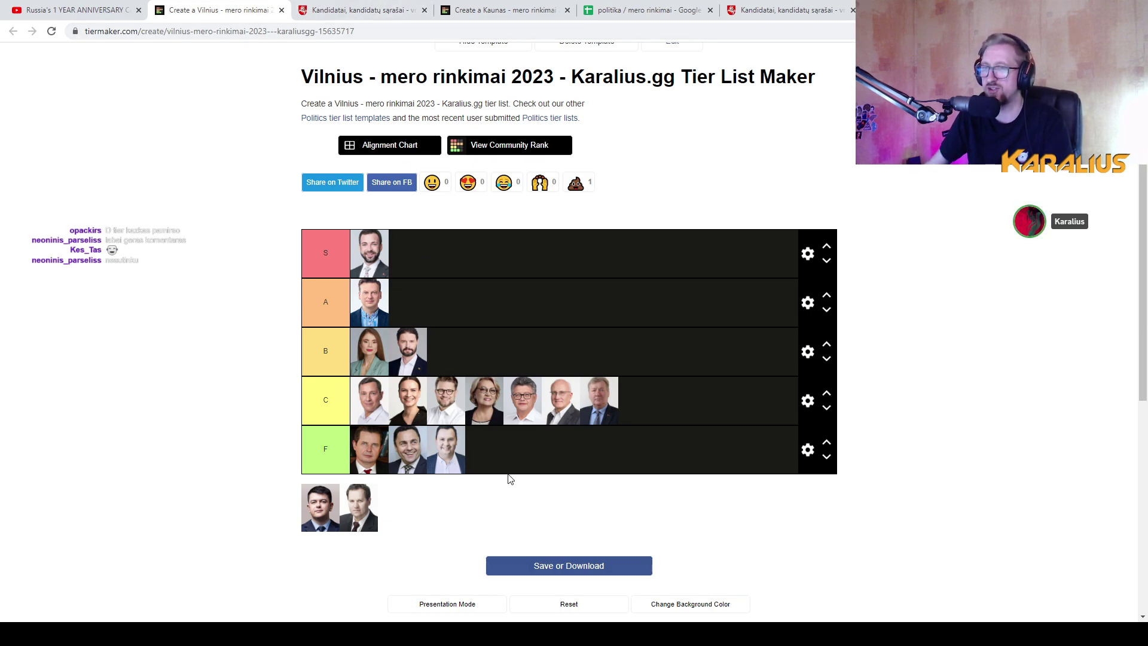
Rank the dark-haired man in suit and tie in tier F and go through the Sinica column of the debate notes
left_click_drag(324, 502, 503, 470)
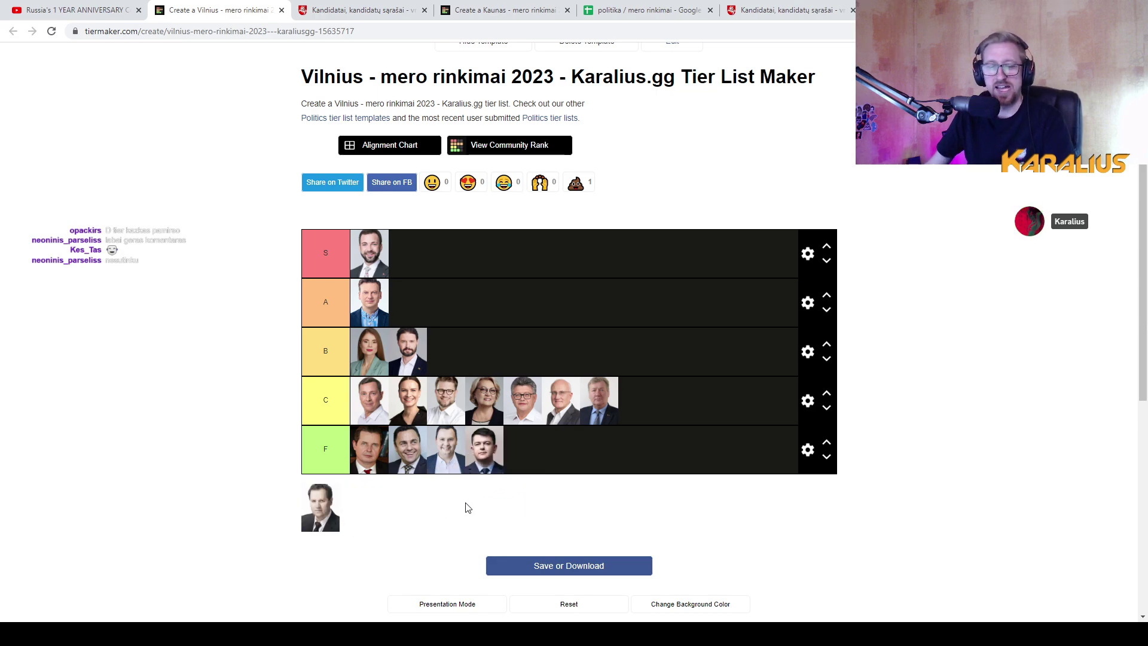
left_click(645, 10)
scroll(671, 325, "up", 5)
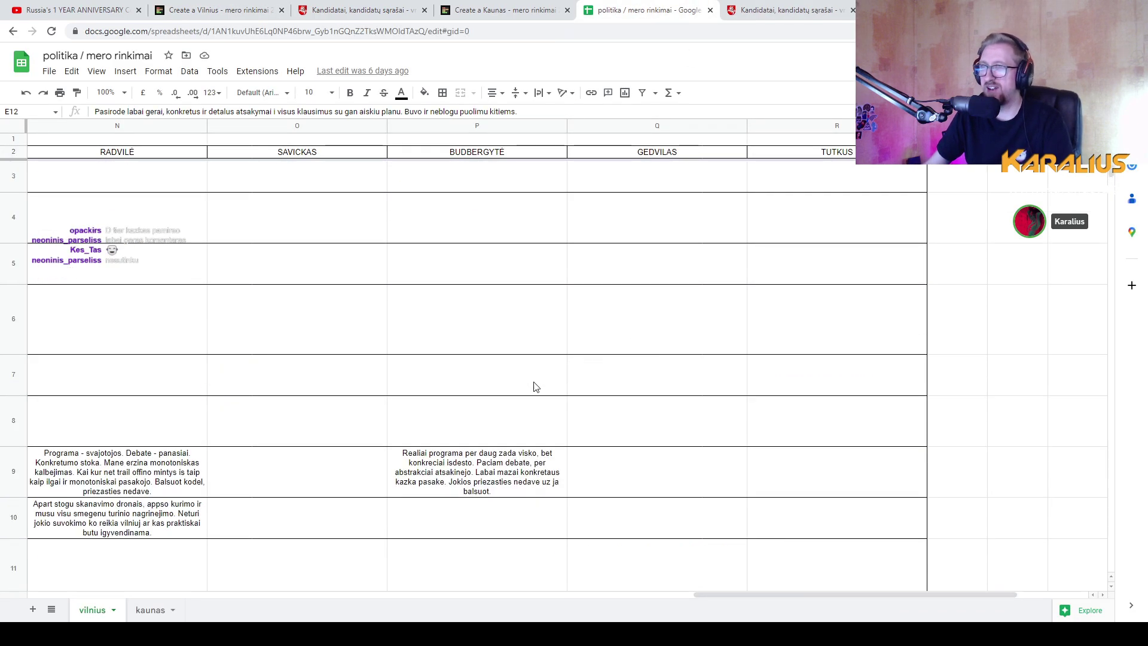
left_click_drag(722, 596, 200, 576)
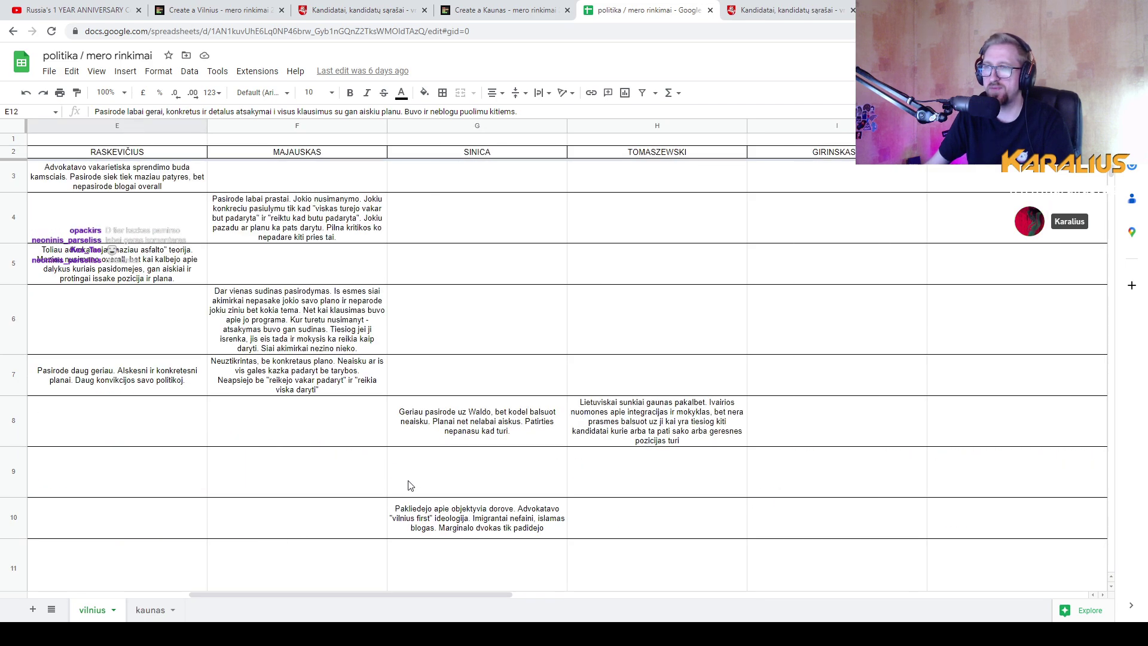
left_click_drag(453, 592, 317, 593)
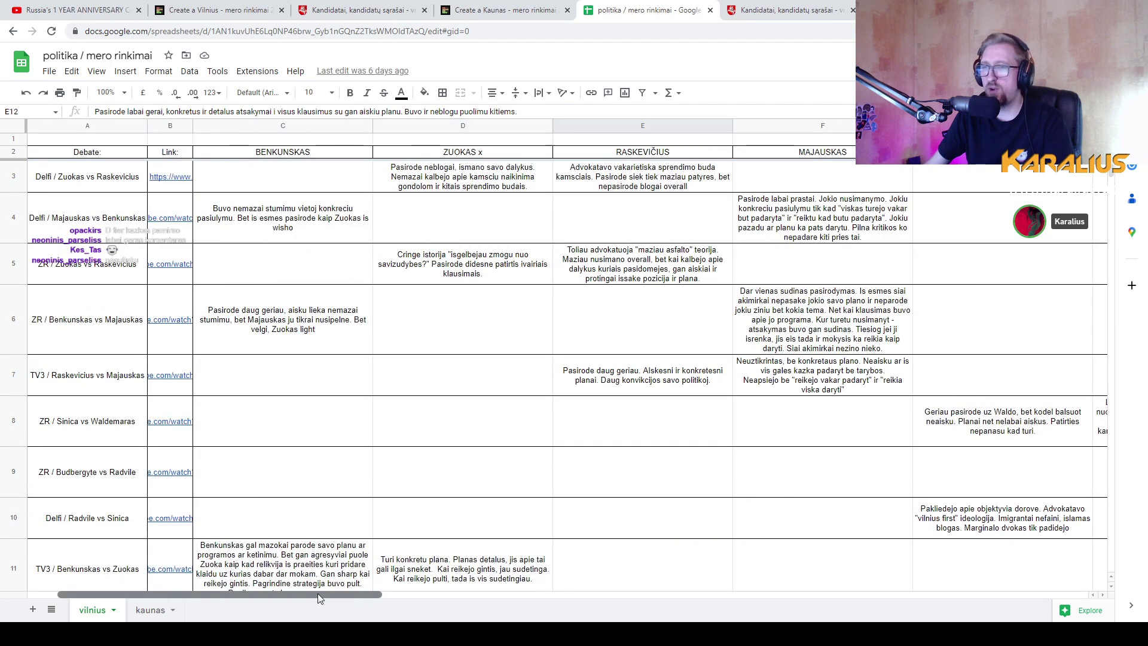
left_click_drag(317, 593, 438, 591)
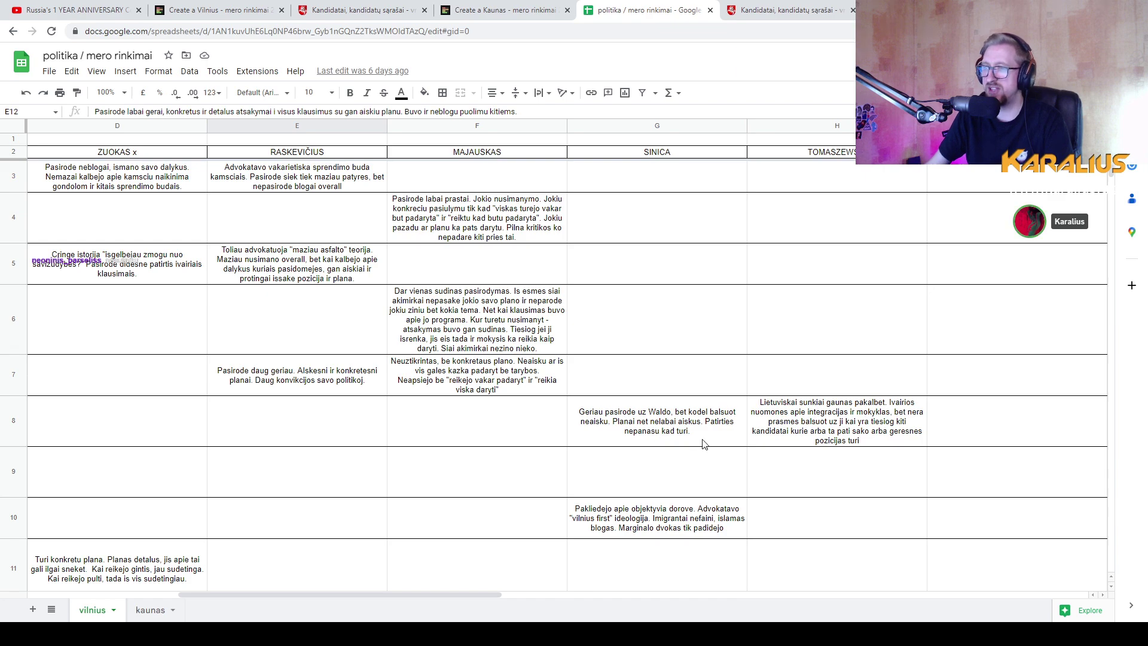
scroll(703, 443, "down", 3)
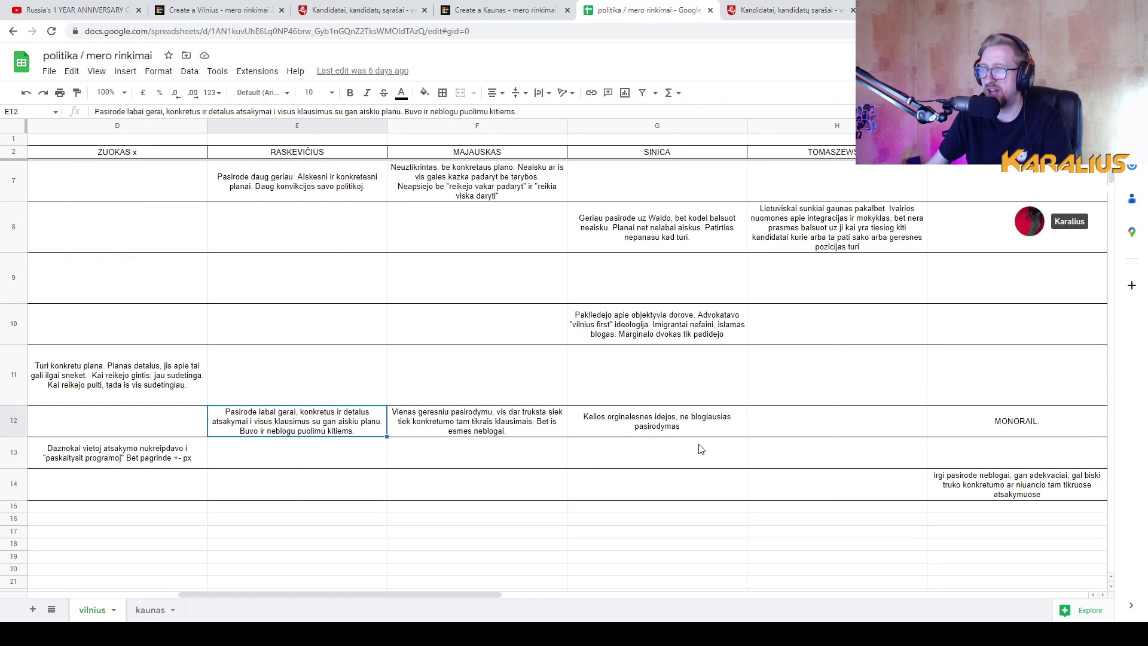
mouse_move(457, 585)
left_mouse_down()
mouse_move(417, 598)
mouse_move(275, 600)
mouse_move(458, 604)
left_mouse_up()
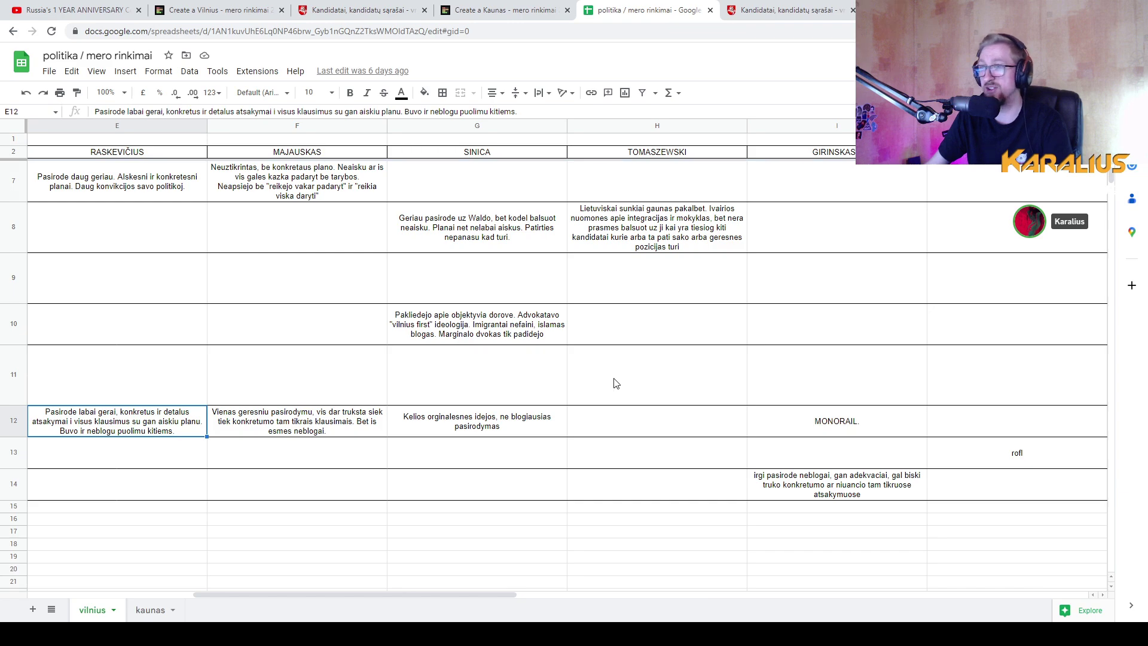
mouse_move(473, 599)
left_mouse_down()
mouse_move(307, 590)
mouse_move(479, 596)
mouse_move(468, 597)
left_mouse_up()
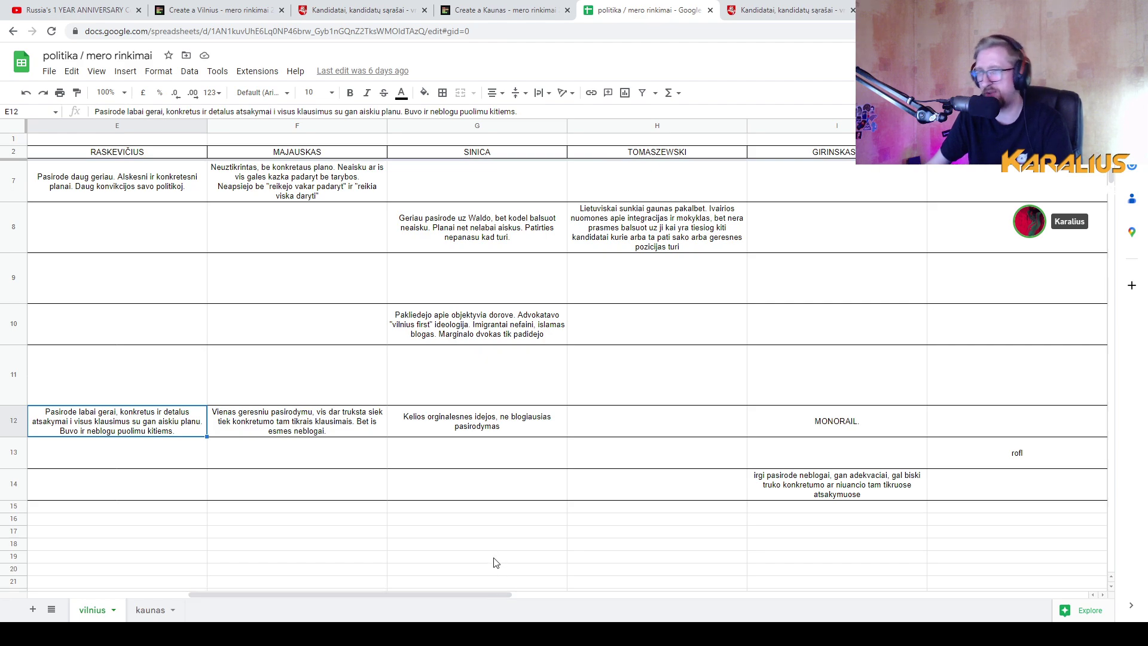
left_click(475, 429)
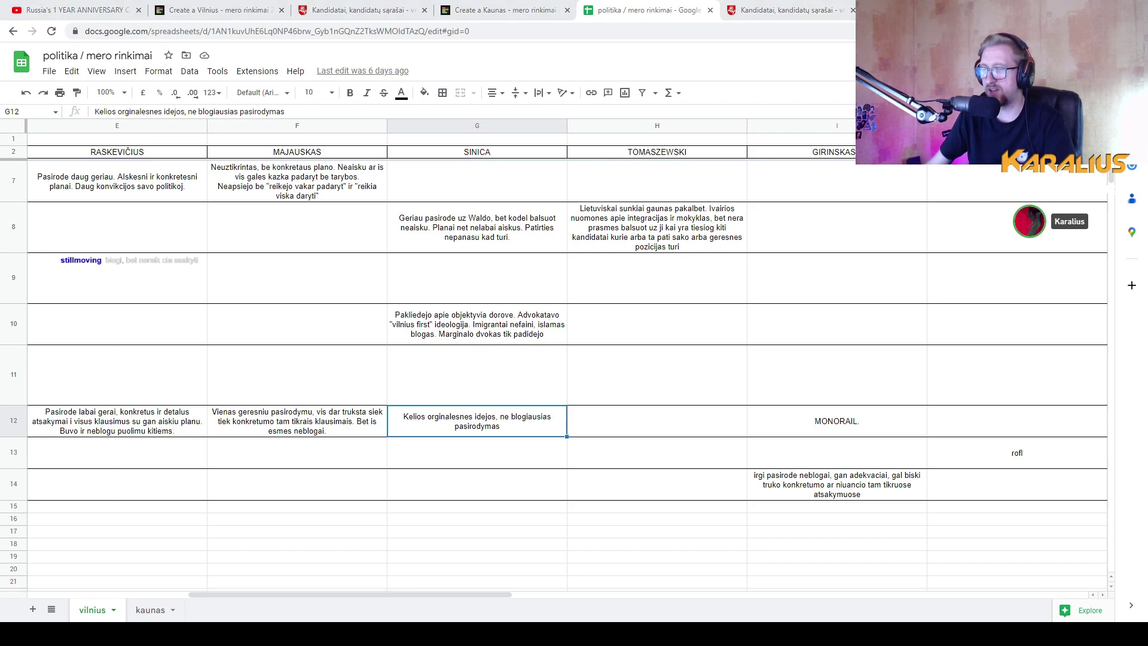
Rank the last remaining Vilnius candidate in tier F and review the Tomaszewski column of the debate notes
key("ctrl+2")
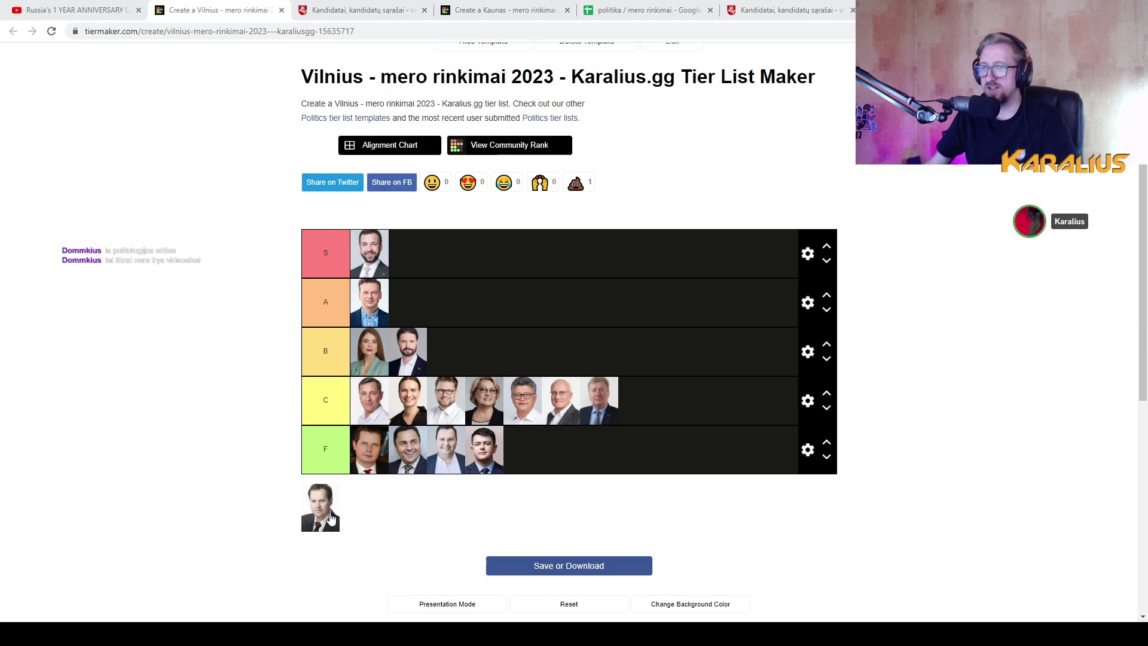
left_click_drag(325, 516, 520, 455)
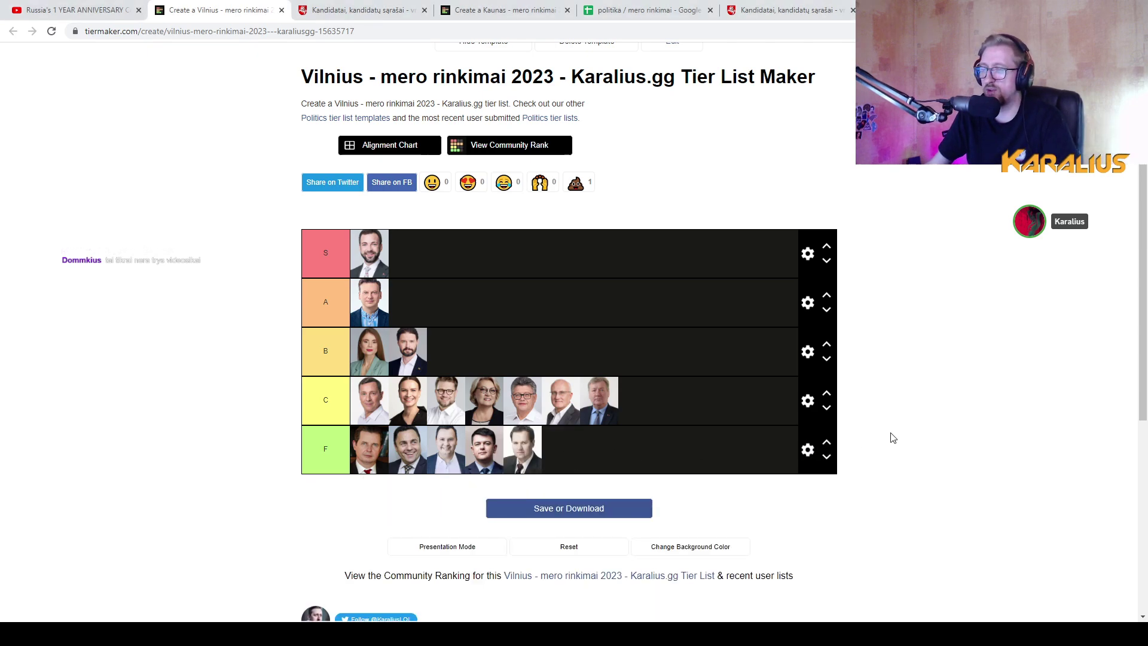
left_click(649, 10)
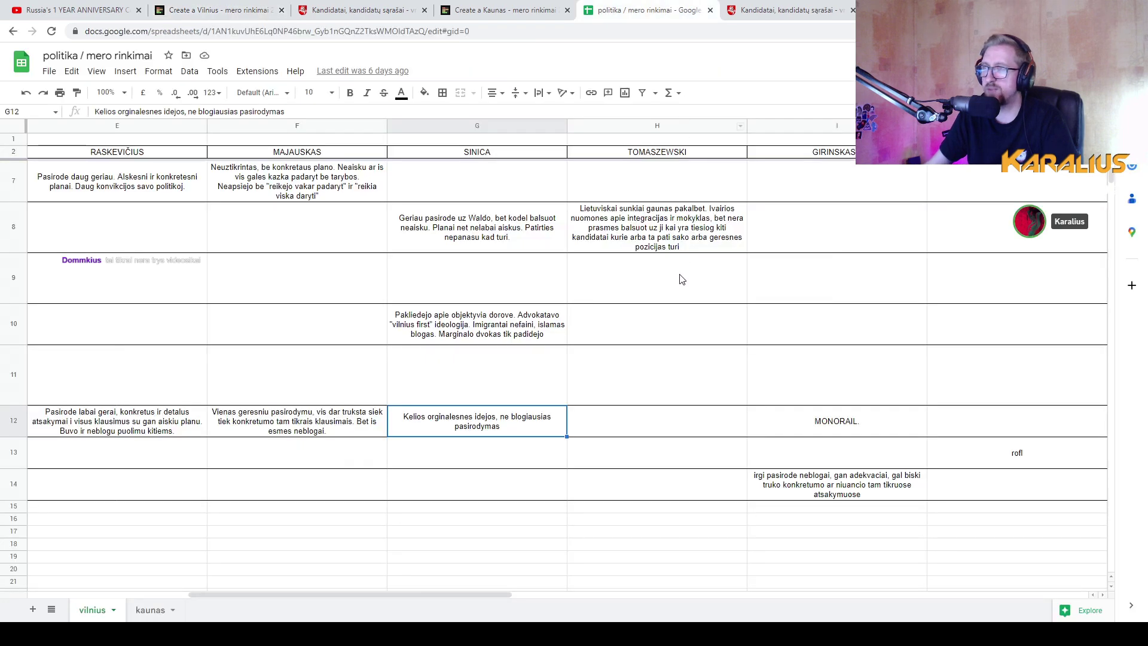
scroll(635, 333, "up", 1)
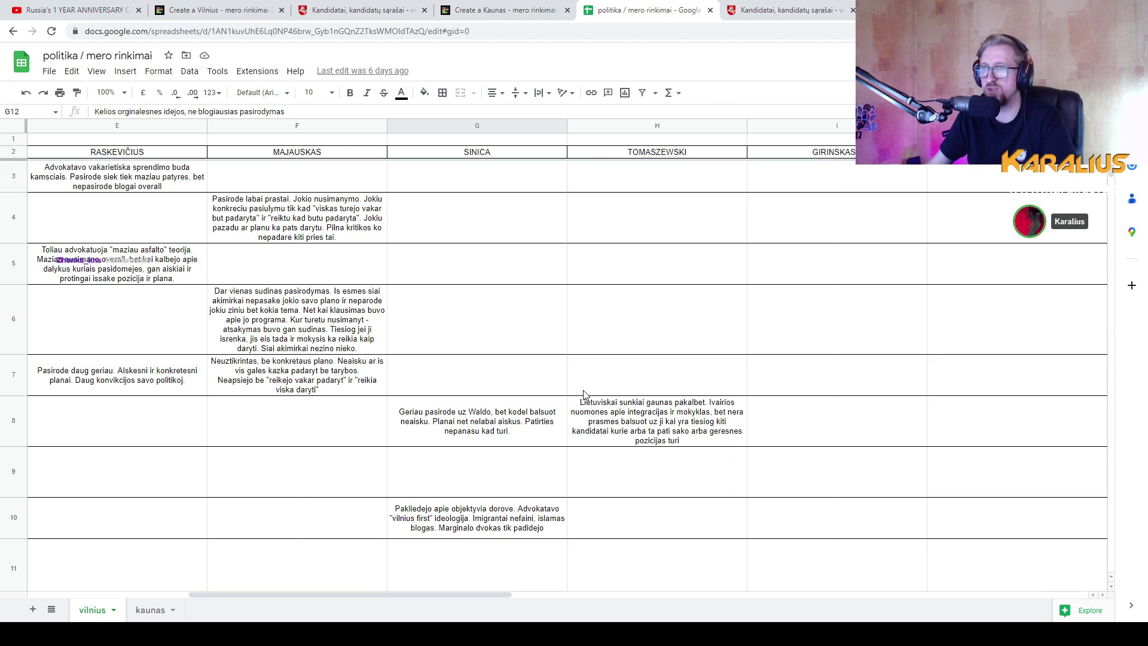
scroll(589, 419, "down", 3)
scroll(600, 473, "up", 3)
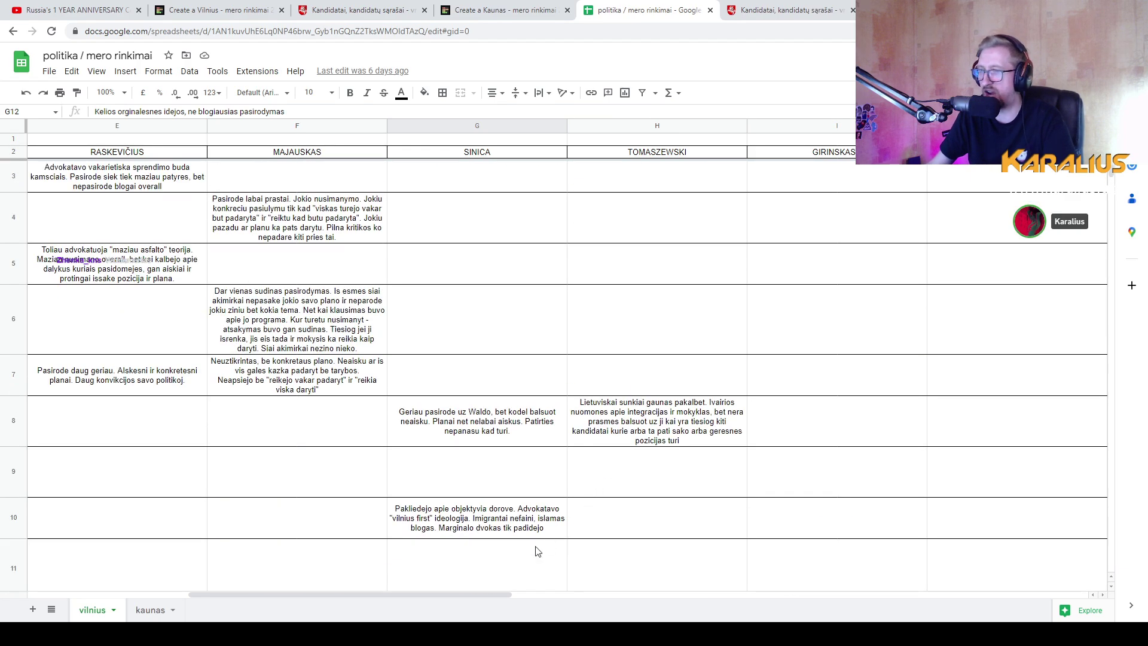
Return to the Vilnius tier list and look over the full ranking
left_click(181, 6)
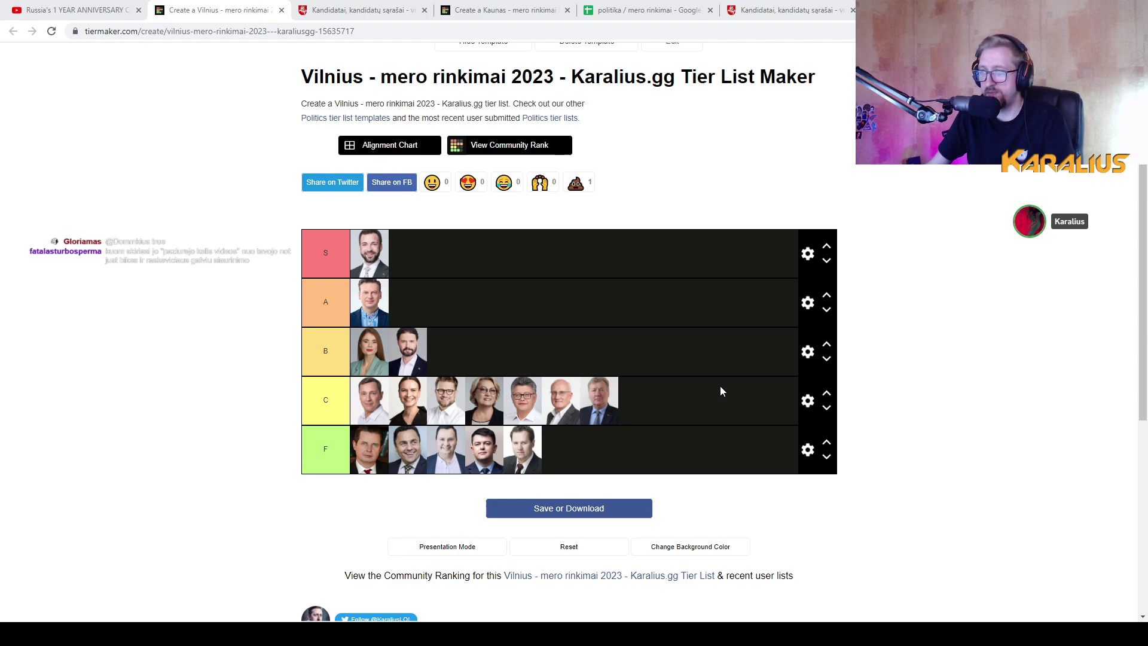
scroll(720, 390, "down", 1)
scroll(720, 390, "up", 1)
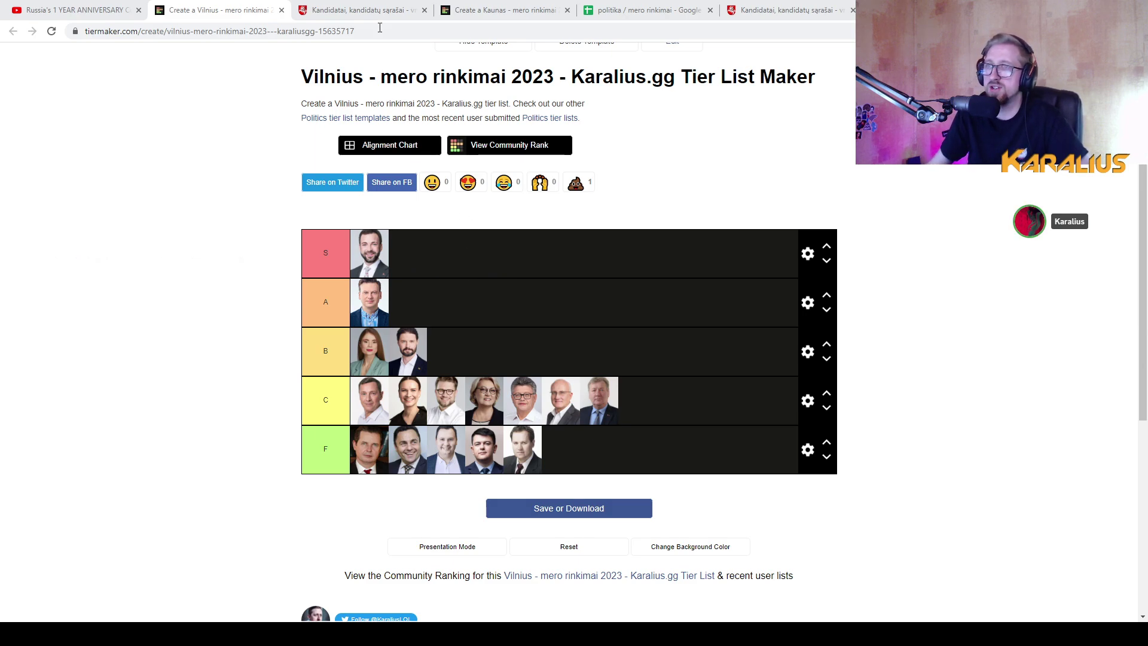
Close the Vilnius candidate page and place the Kaunas candidate list directly after the Kaunas tier list among the open pages
left_click(359, 10)
left_click(424, 10)
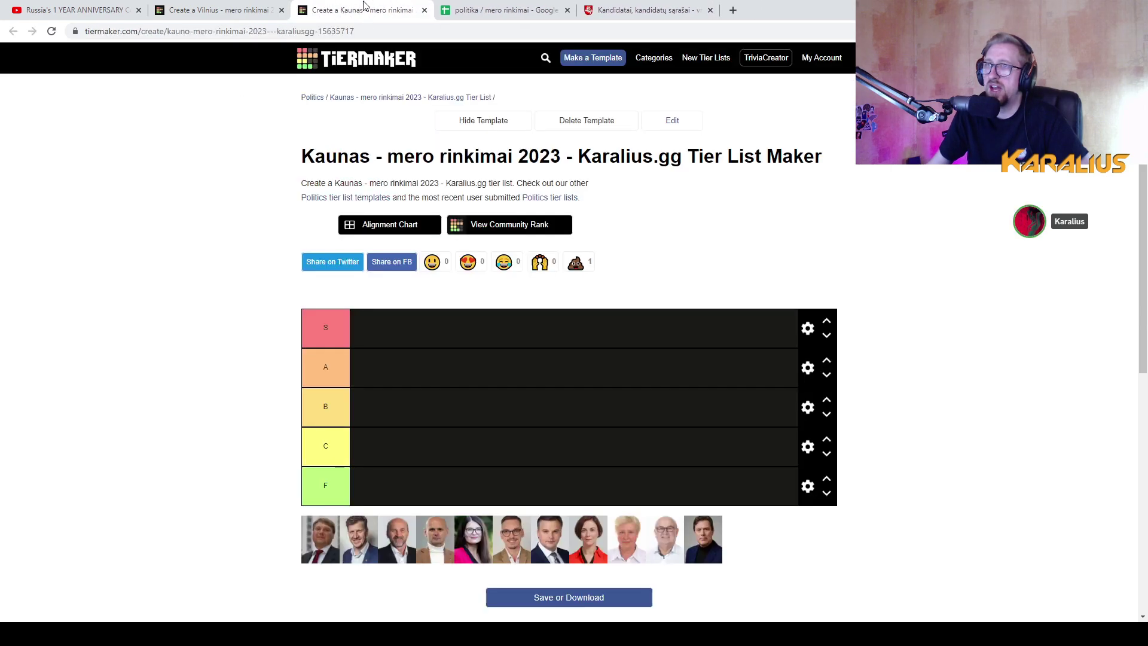
left_click(487, 4)
left_click(358, 10)
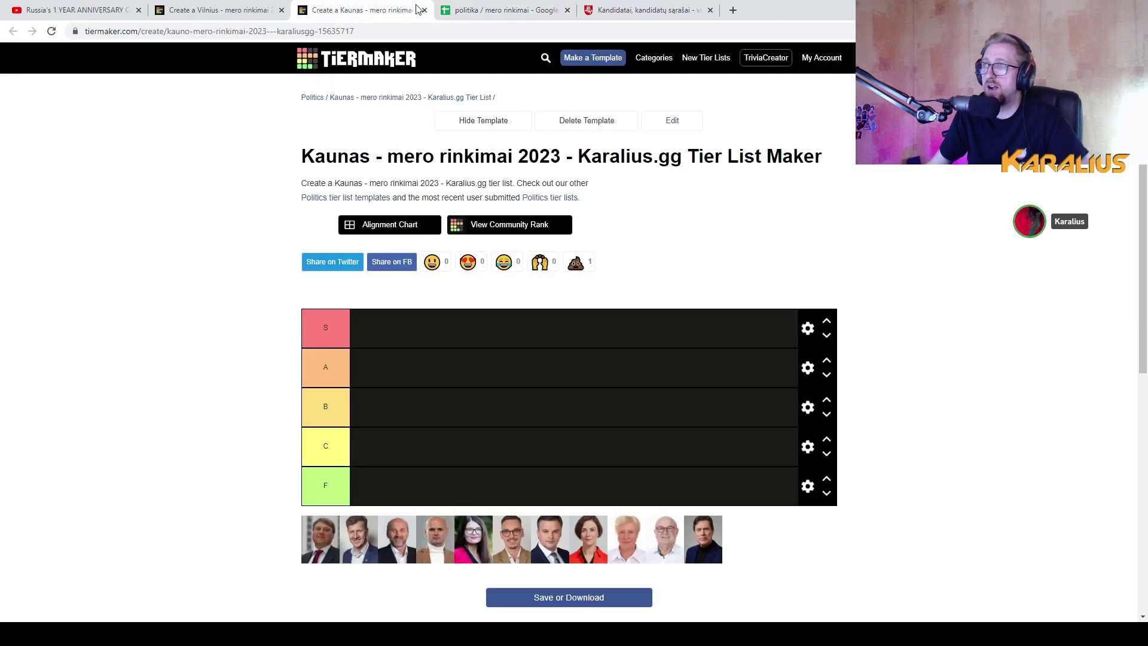
left_click(629, 10)
left_click_drag(628, 10, 489, 4)
left_click(389, 9)
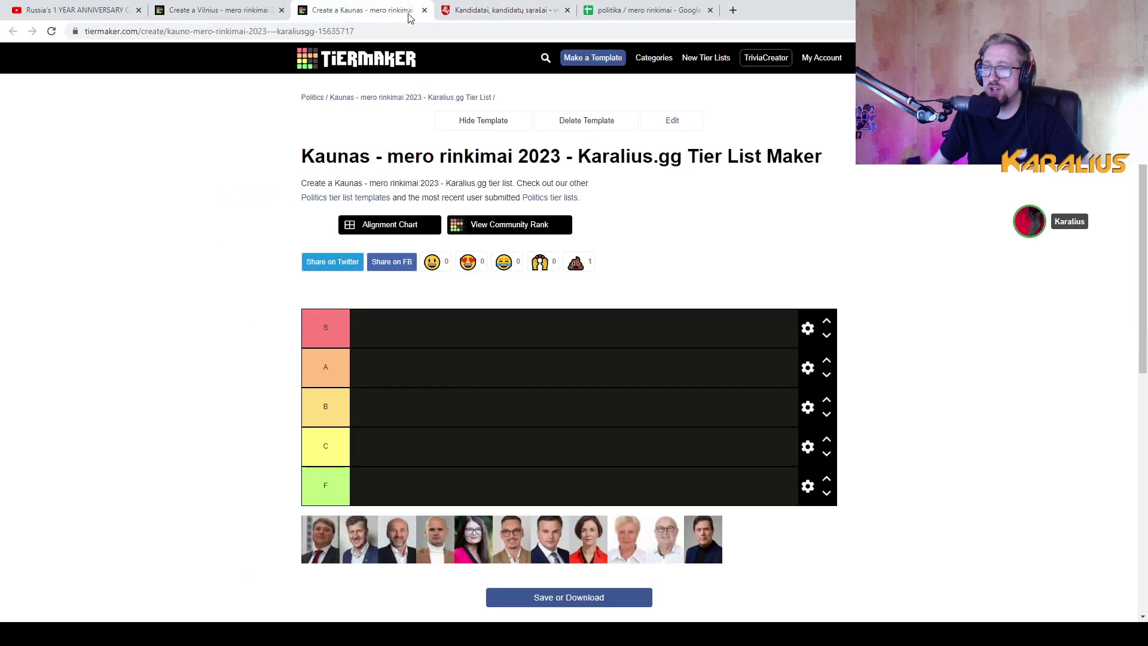
View the Varnas profile from the Kaunas candidate list to identify that candidate in the Kaunas tier list
left_click(485, 5)
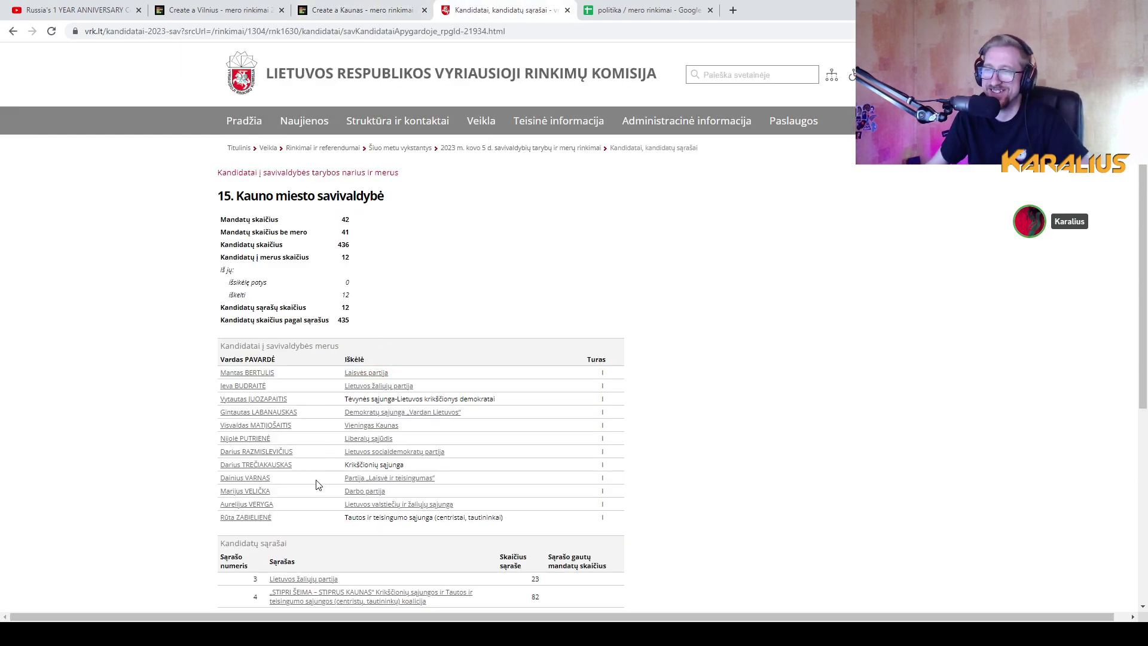
left_click(263, 478)
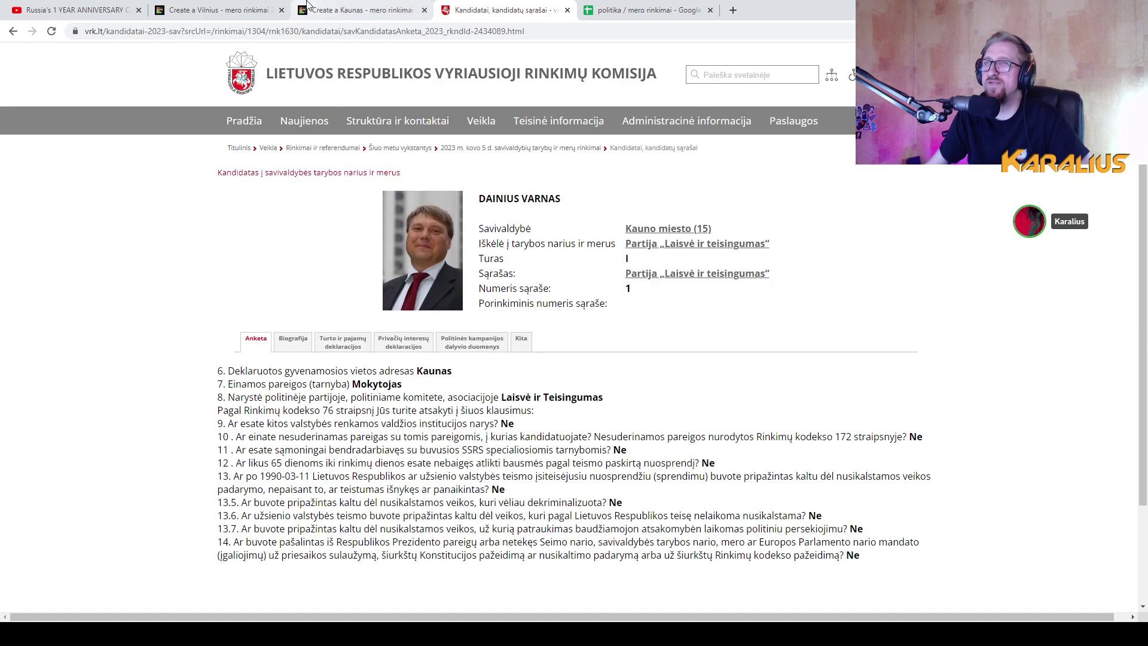
left_click(359, 5)
Review the Treciakauskas and Varnas columns in the kaunas sheet of the debate notes, and return to the Kaunas tier list
left_click(642, 10)
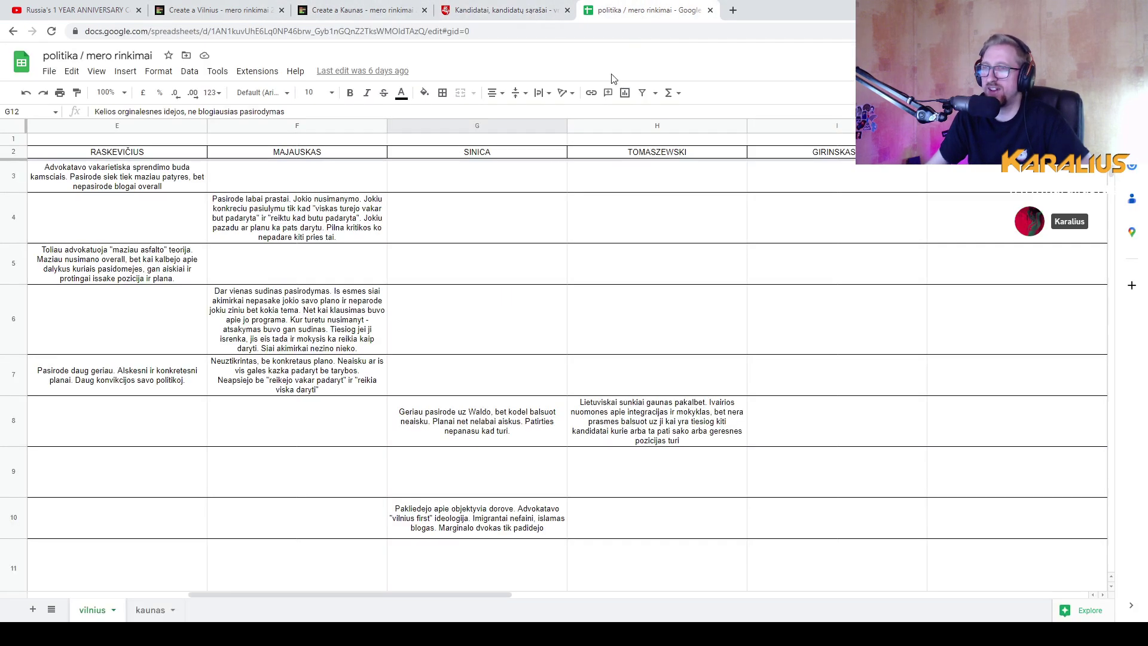
left_click(140, 610)
left_click_drag(268, 594, 523, 587)
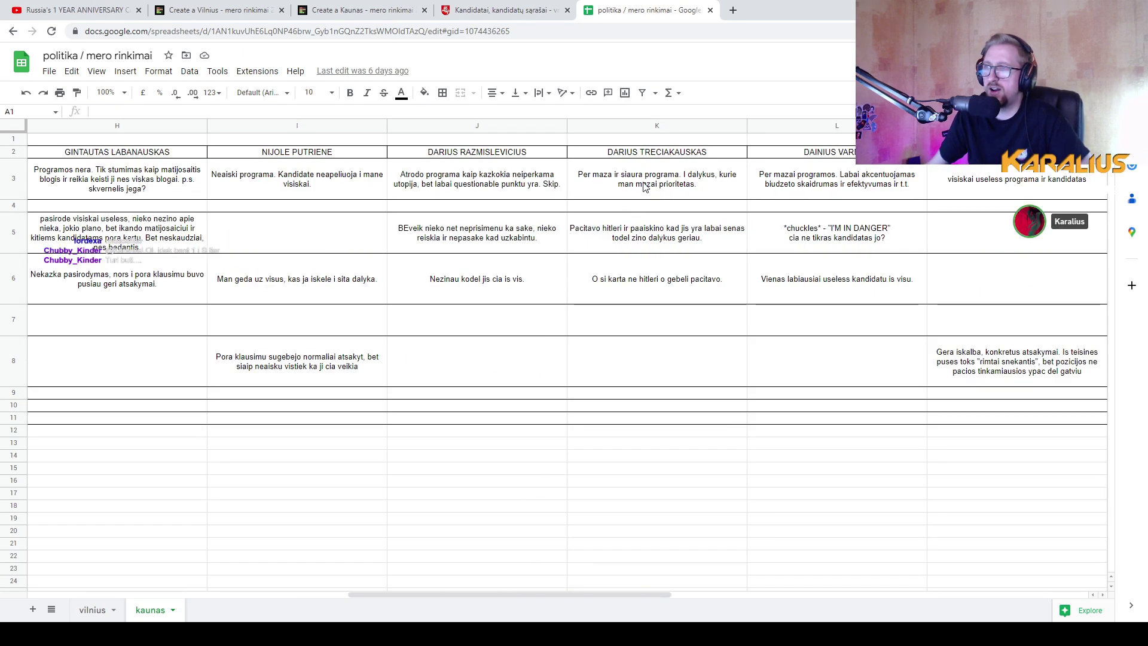
left_click(680, 176)
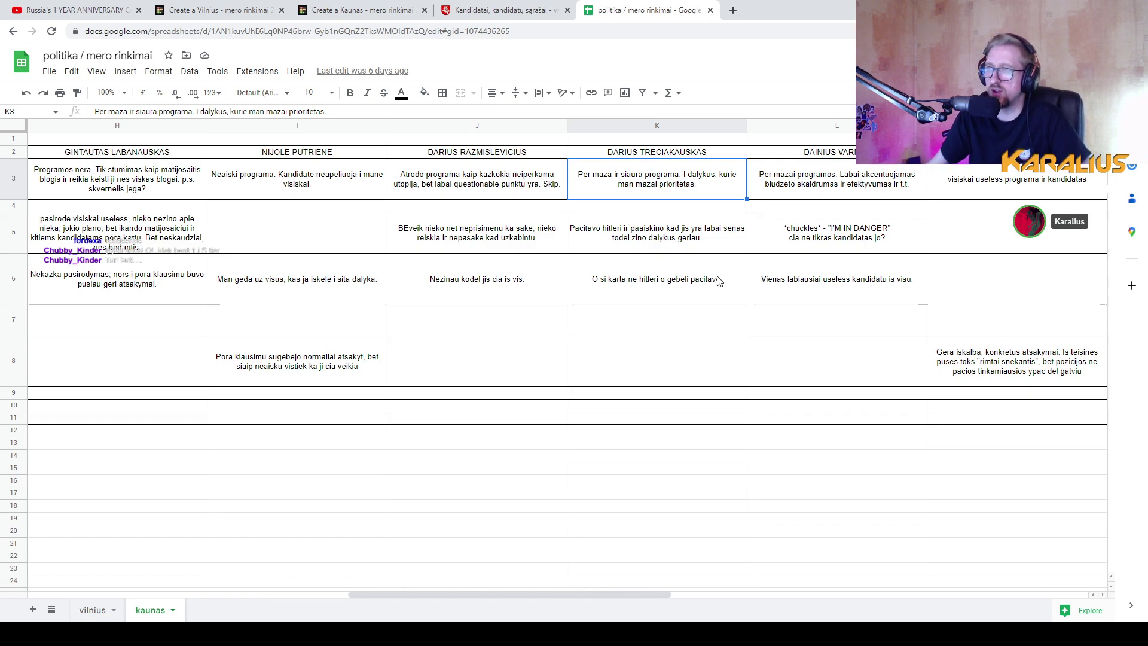
left_click(742, 226)
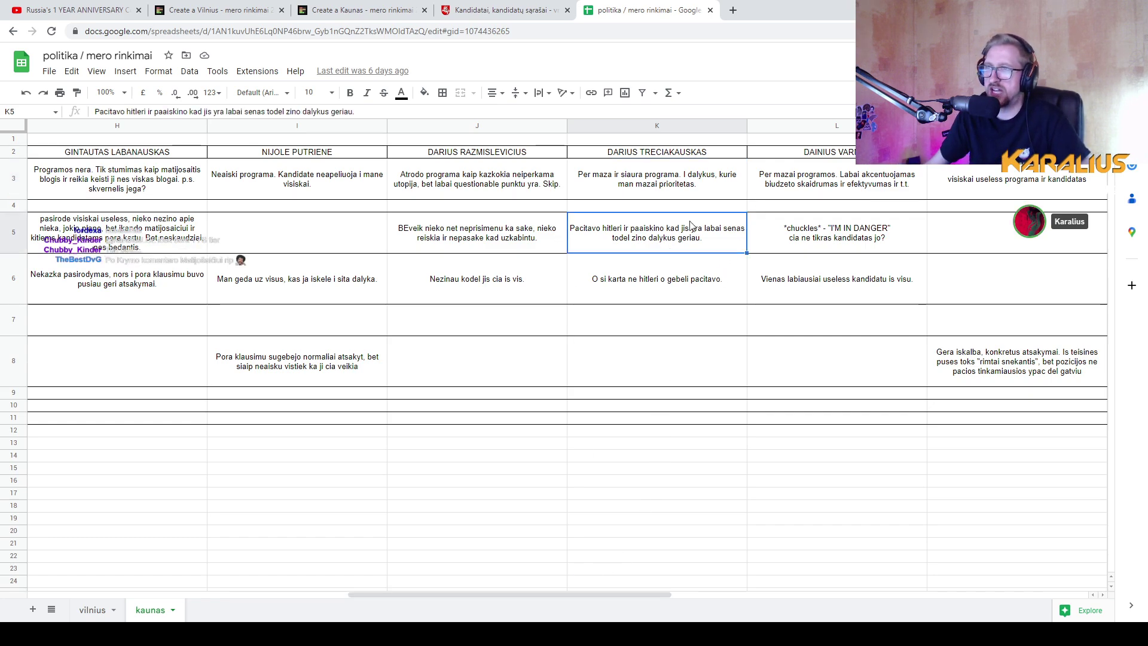
left_click(860, 185)
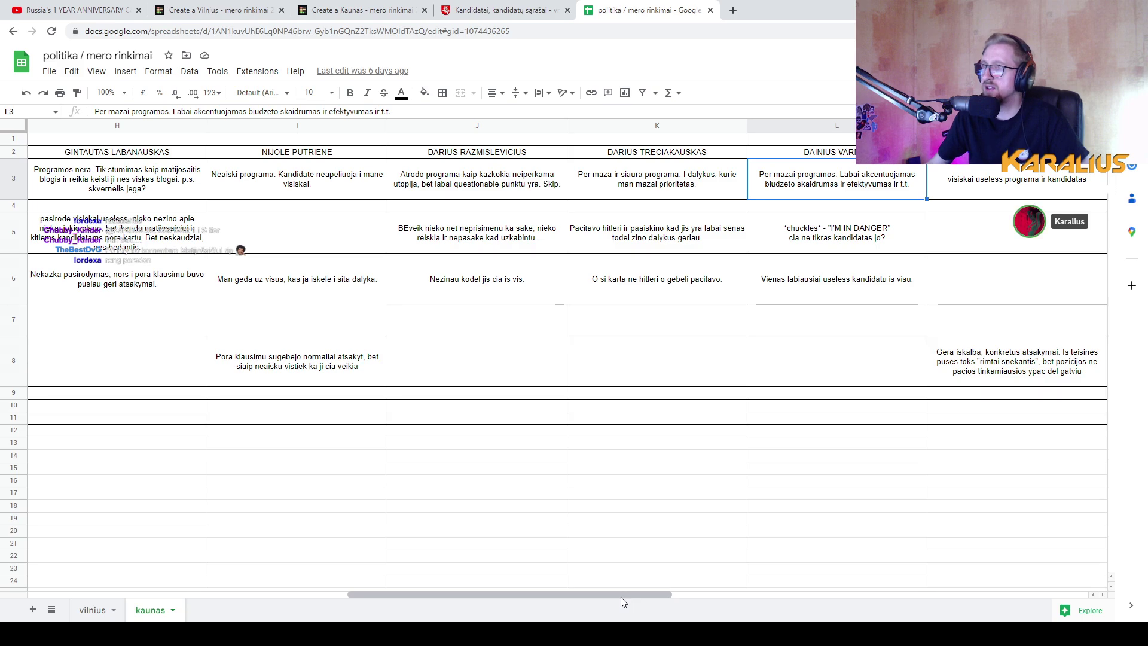
left_click_drag(620, 596, 341, 597)
left_click(571, 597)
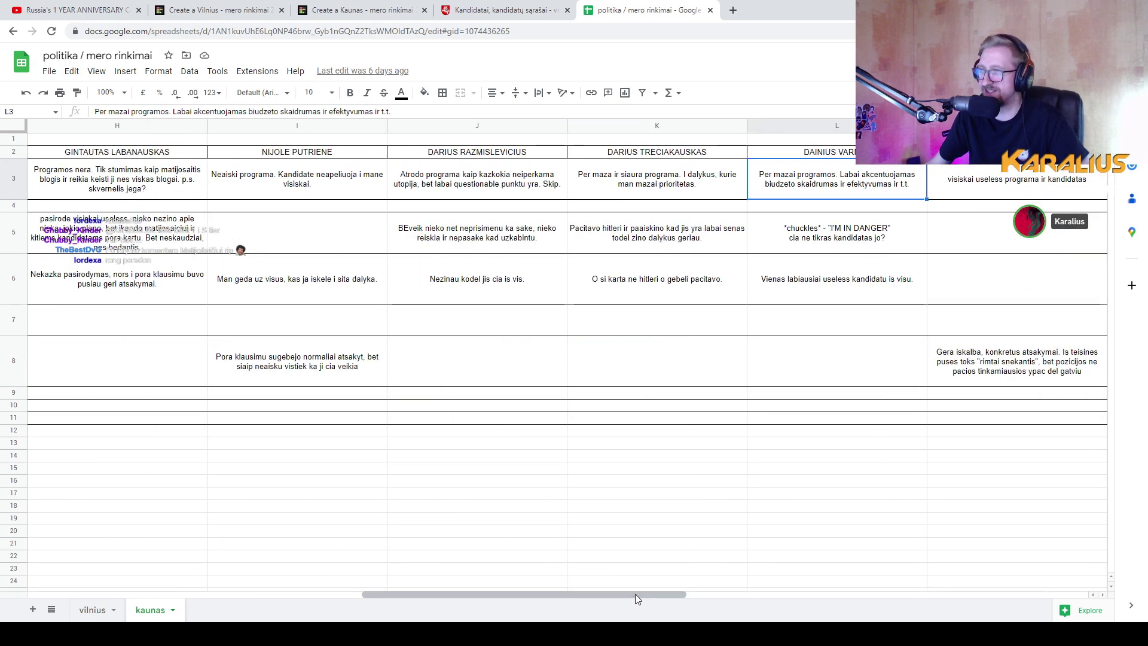
left_click(865, 248)
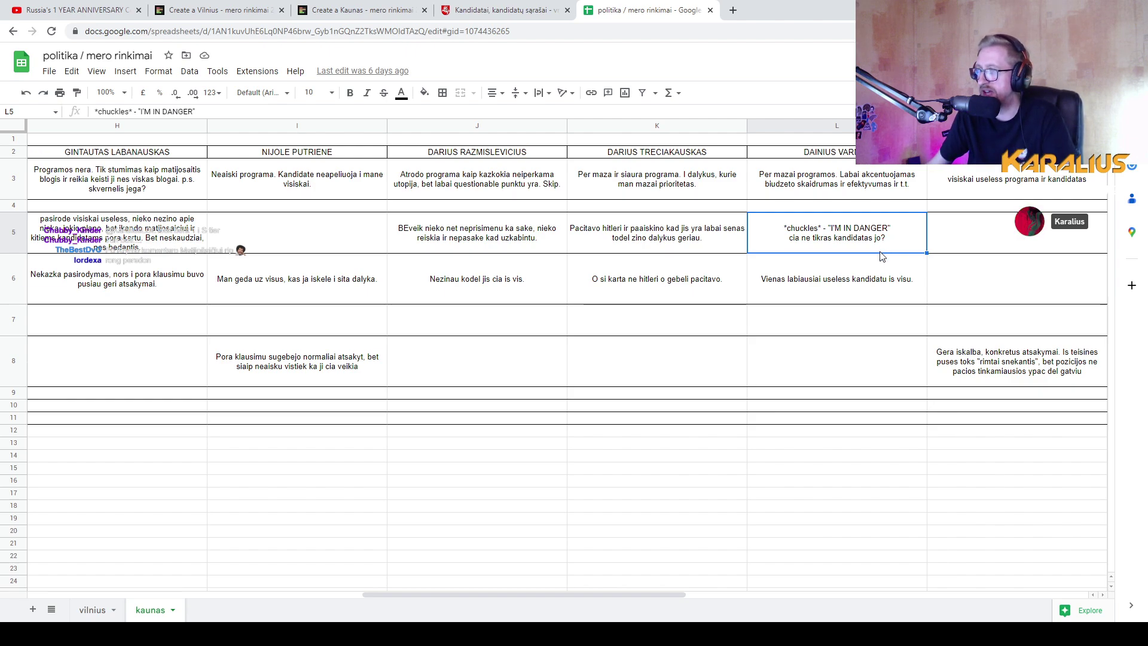
left_click(197, 10)
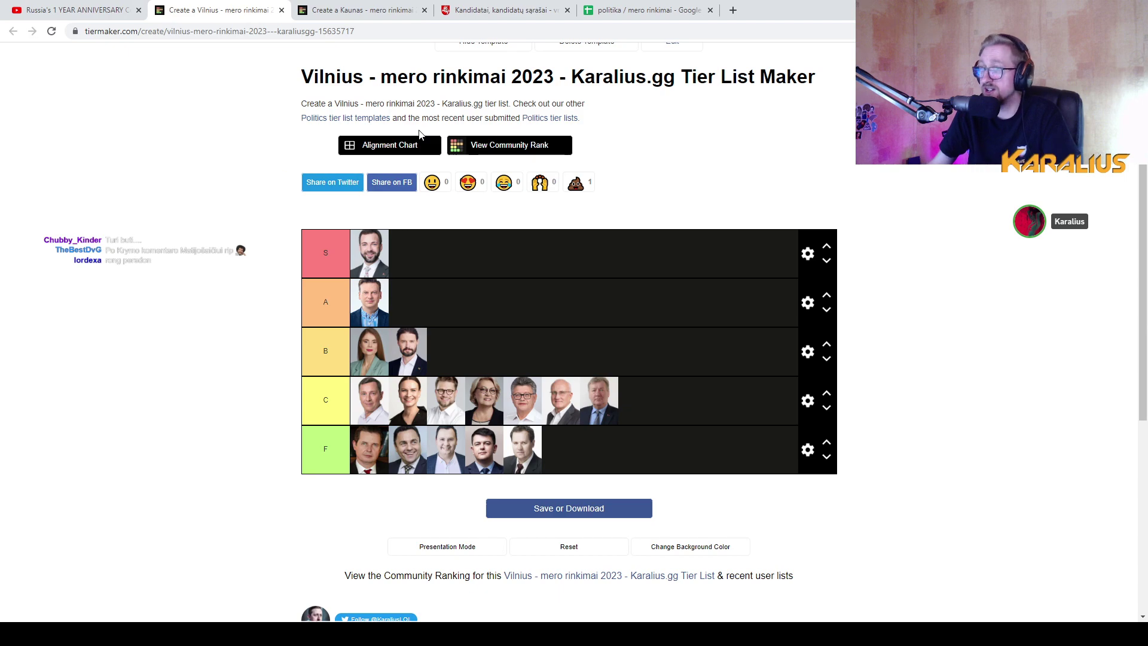
left_click(362, 11)
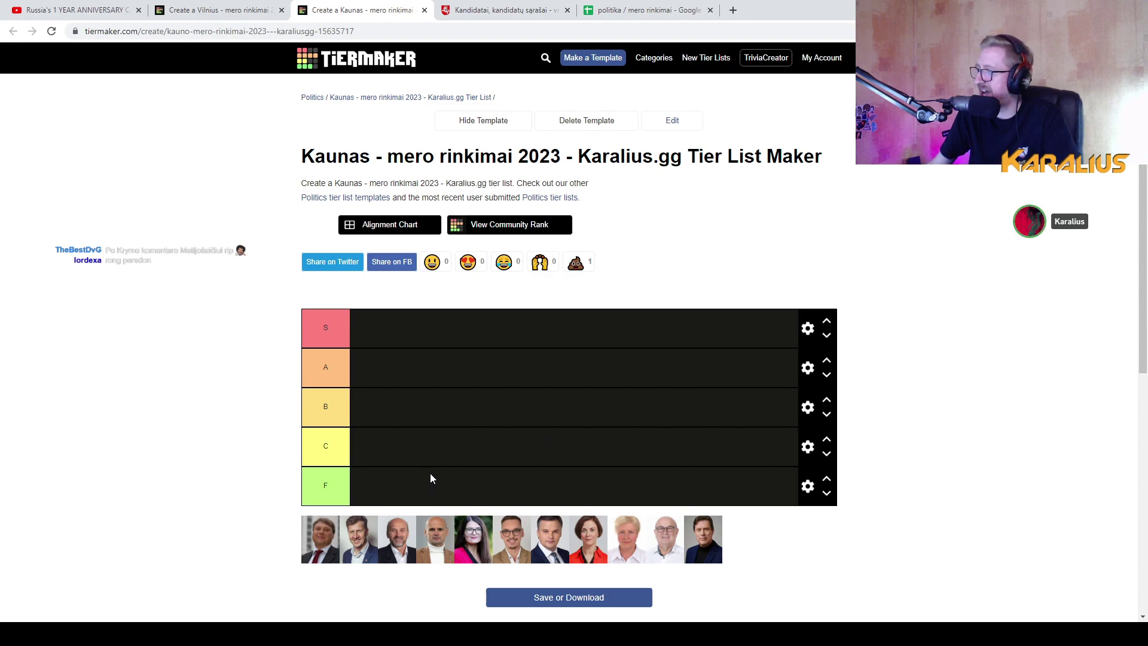
Place Varnas in the F tier of the Kaunas tier list
left_click_drag(323, 541, 483, 486)
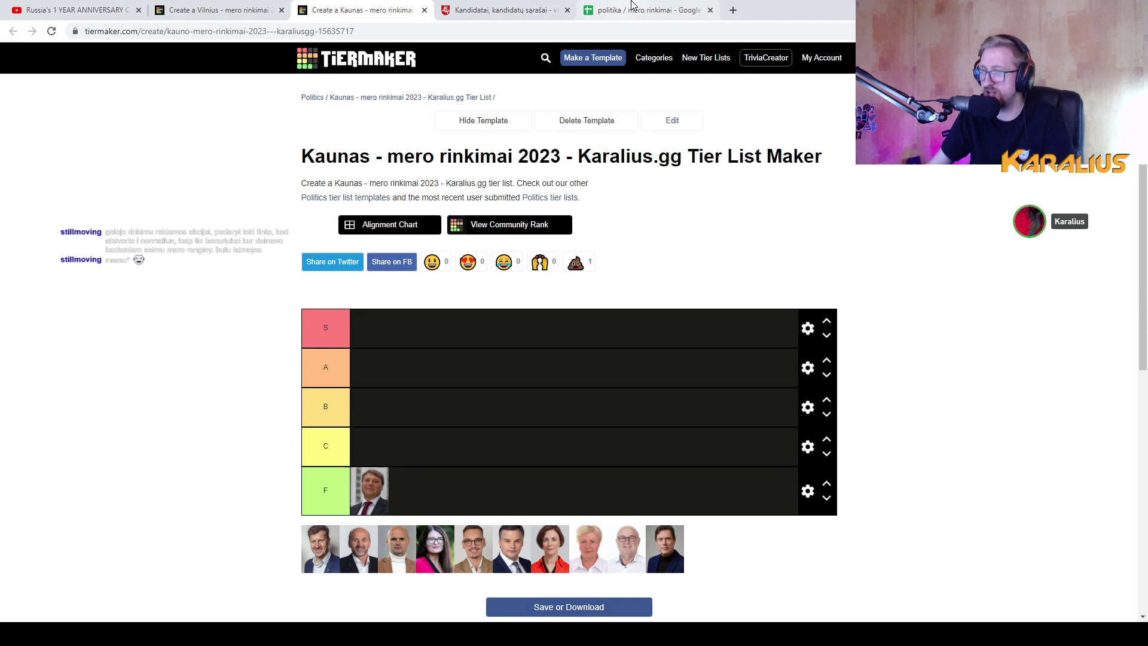
View the Varnas, Trečiakauskas and Razmislevičius profiles from the Kaunas candidate list to identify the next unranked photo in the tier list
left_click(539, 17)
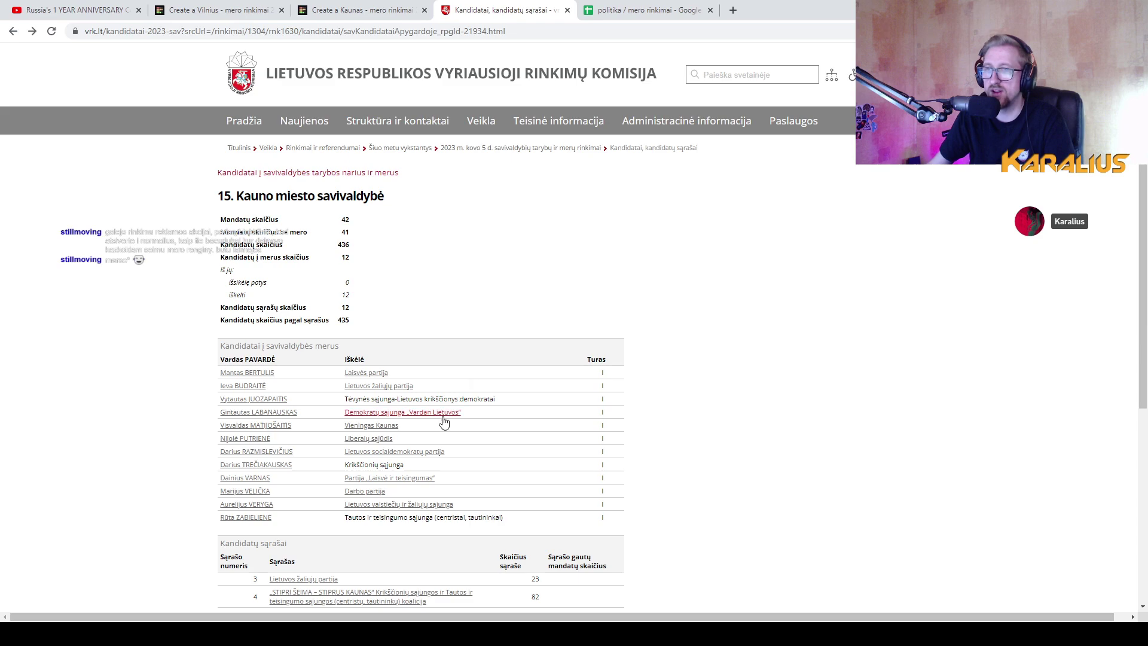
key("ctrl+Tab")
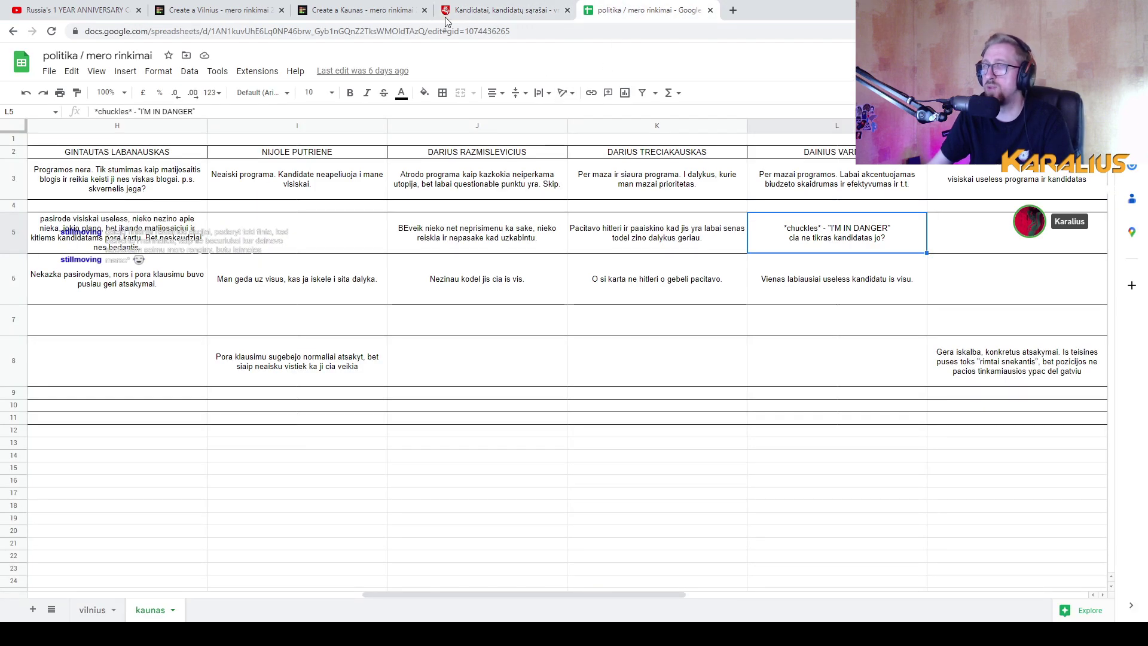
left_click(393, 5)
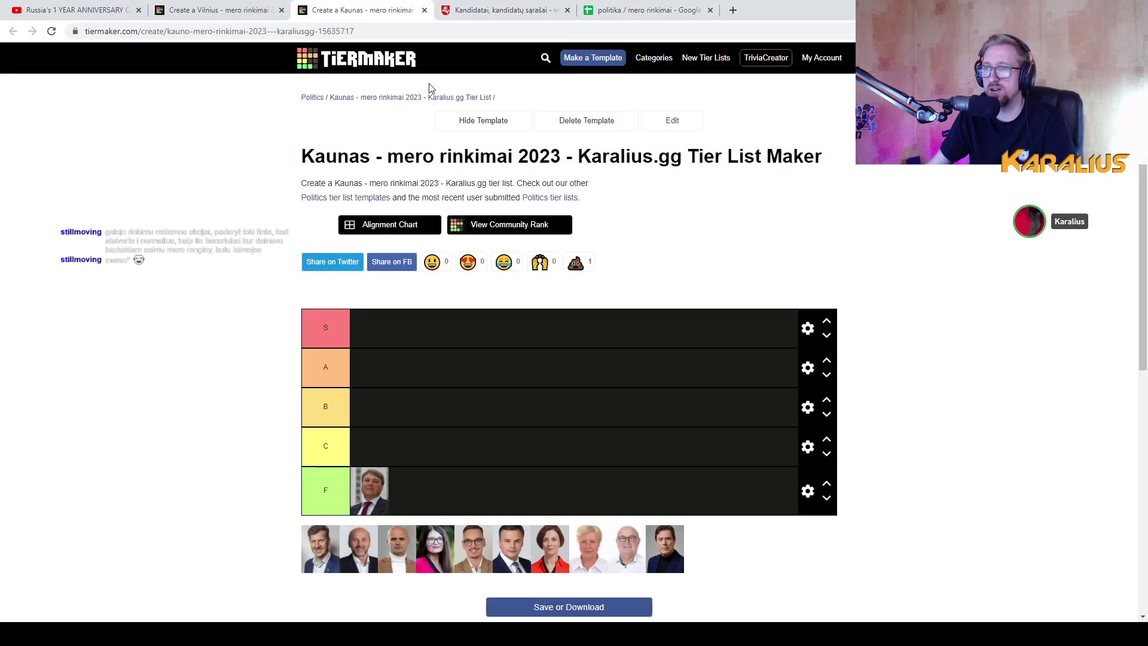
left_click(466, 10)
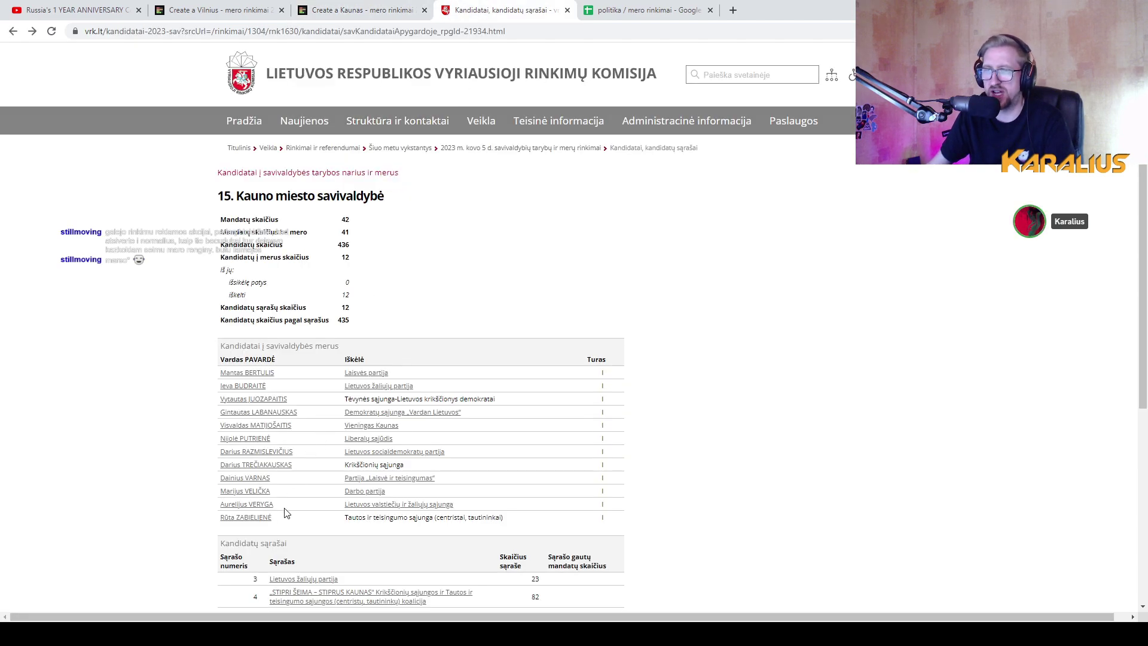
left_click(264, 491)
key("alt+Left")
left_click(257, 478)
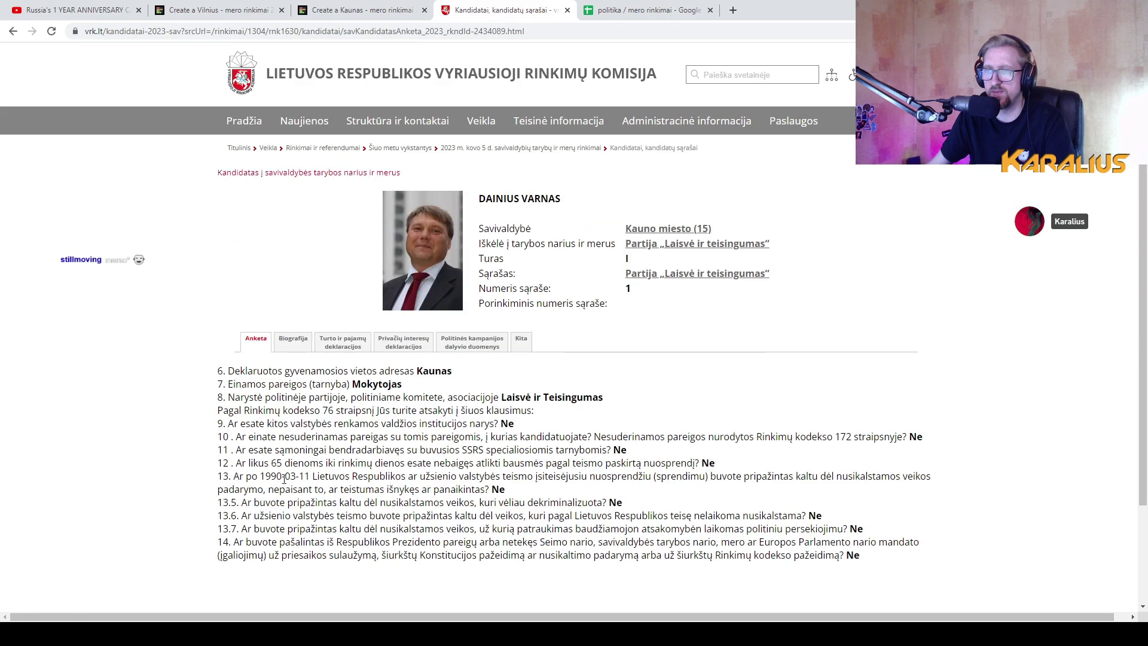
key("alt+Left")
left_click(281, 466)
key("alt+Left")
left_click(270, 453)
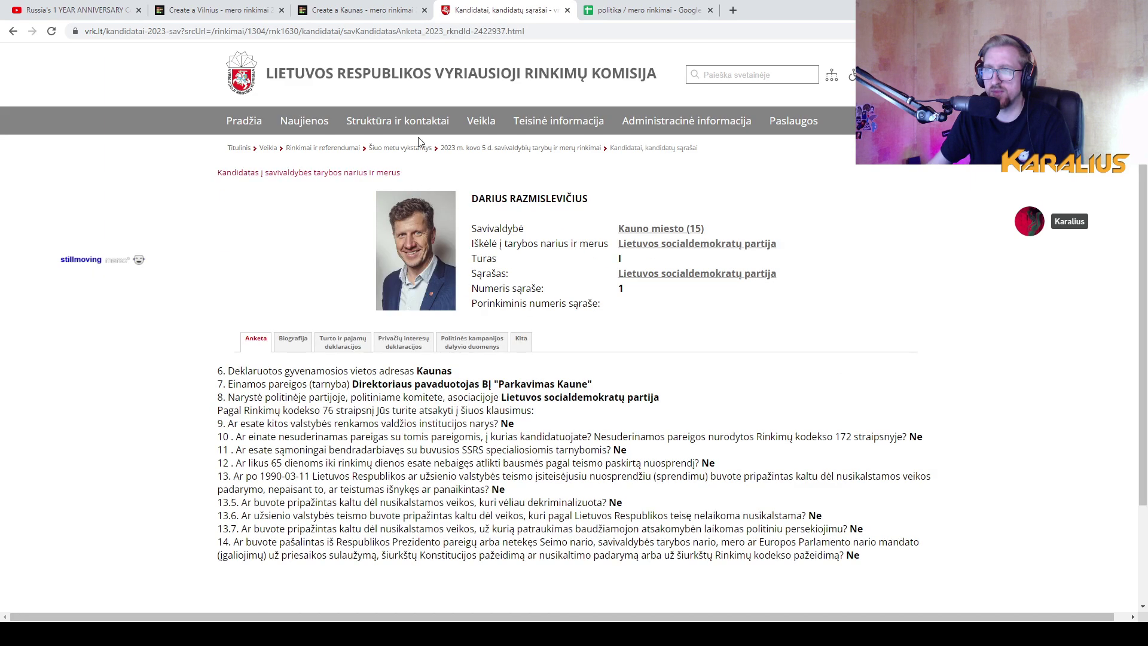
Review the Razmislevicius column in the kaunas sheet of the debate notes, and place that candidate in the F tier of the Kaunas tier list
left_click(645, 10)
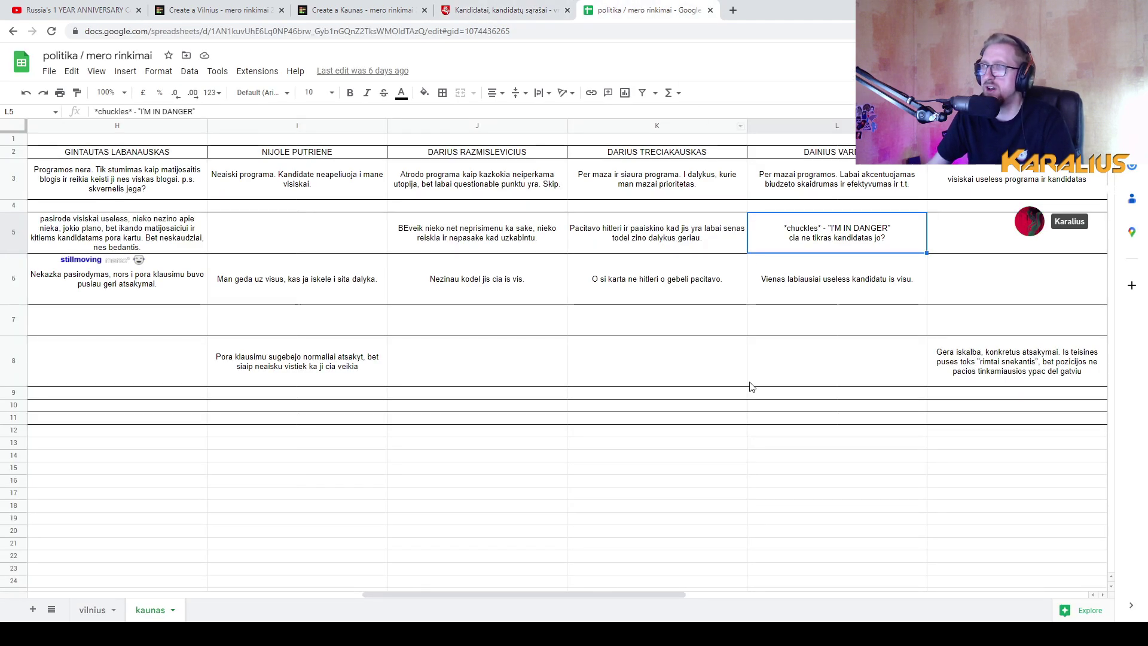
left_click(467, 190)
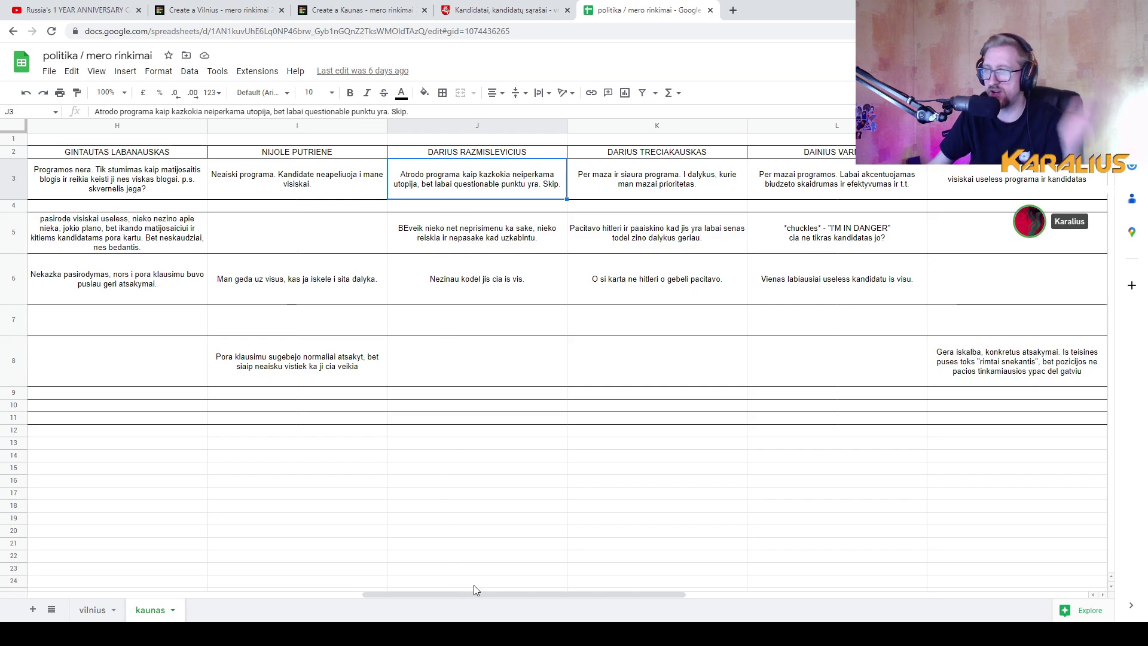
left_click_drag(479, 591, 456, 592)
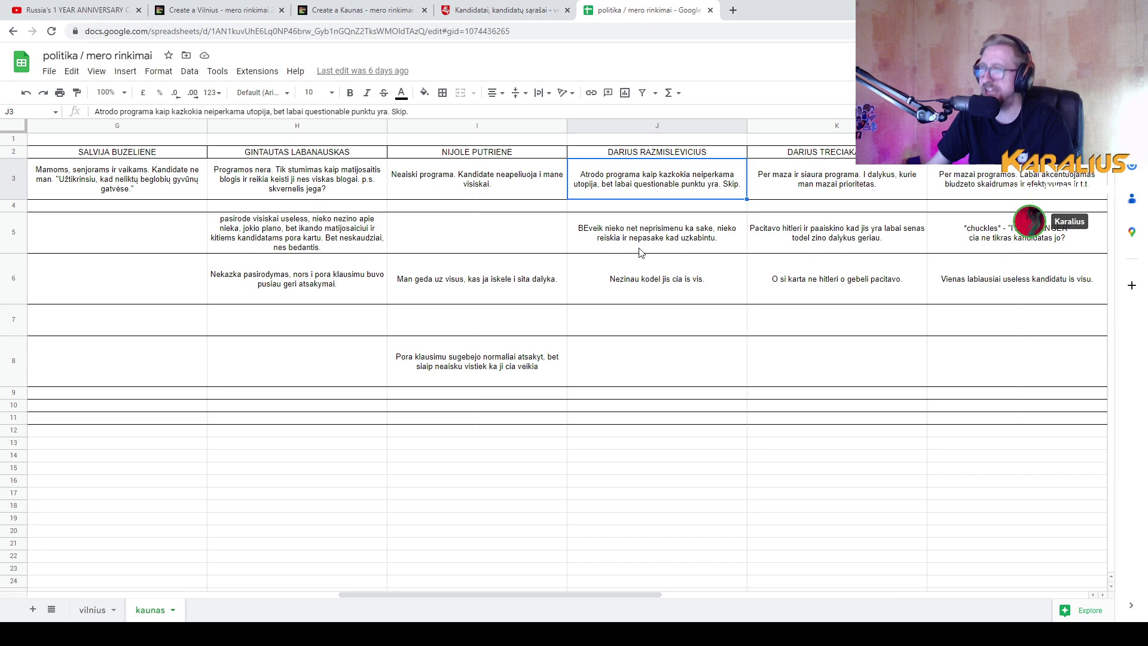
left_click(681, 282)
key("Down")
left_click(686, 286)
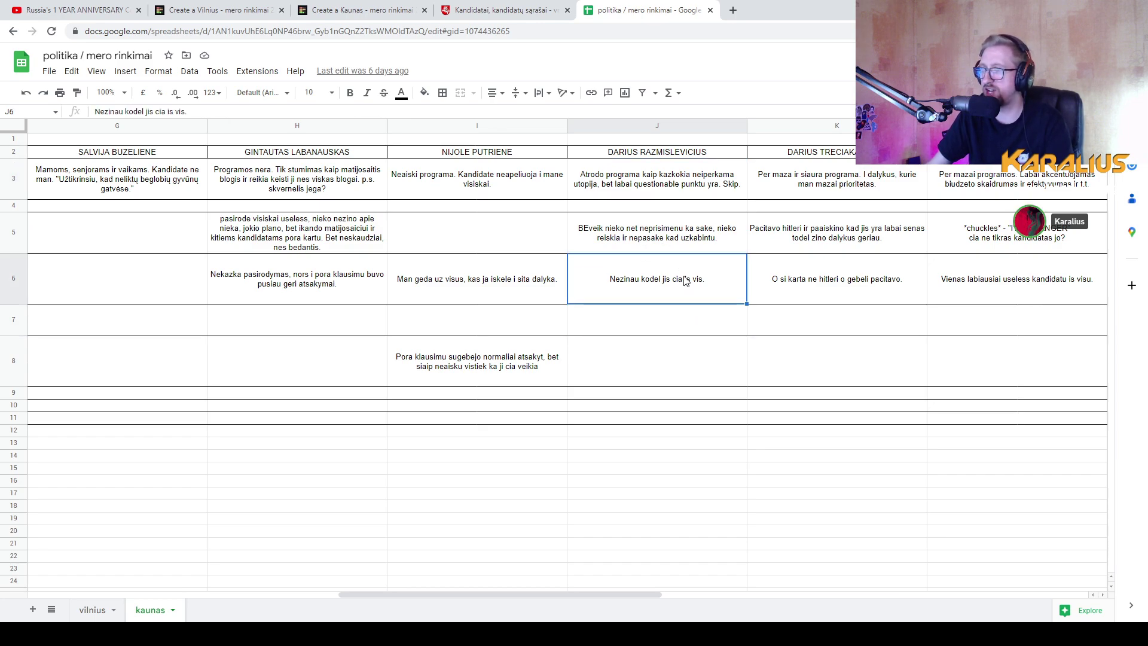
left_click(179, 10)
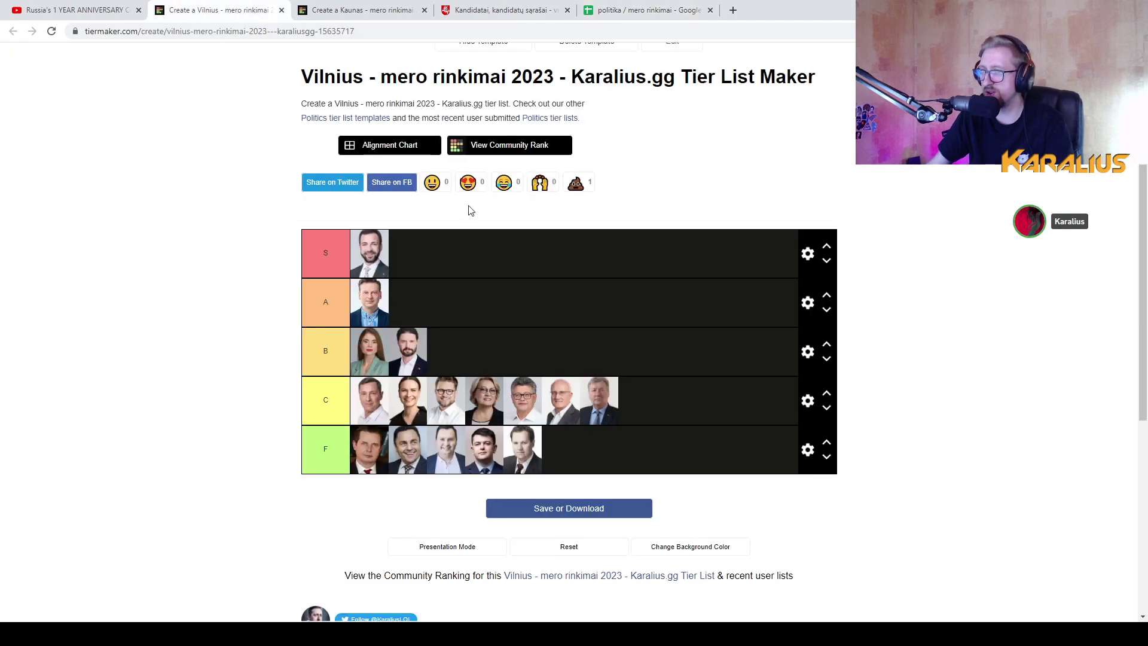
left_click(359, 10)
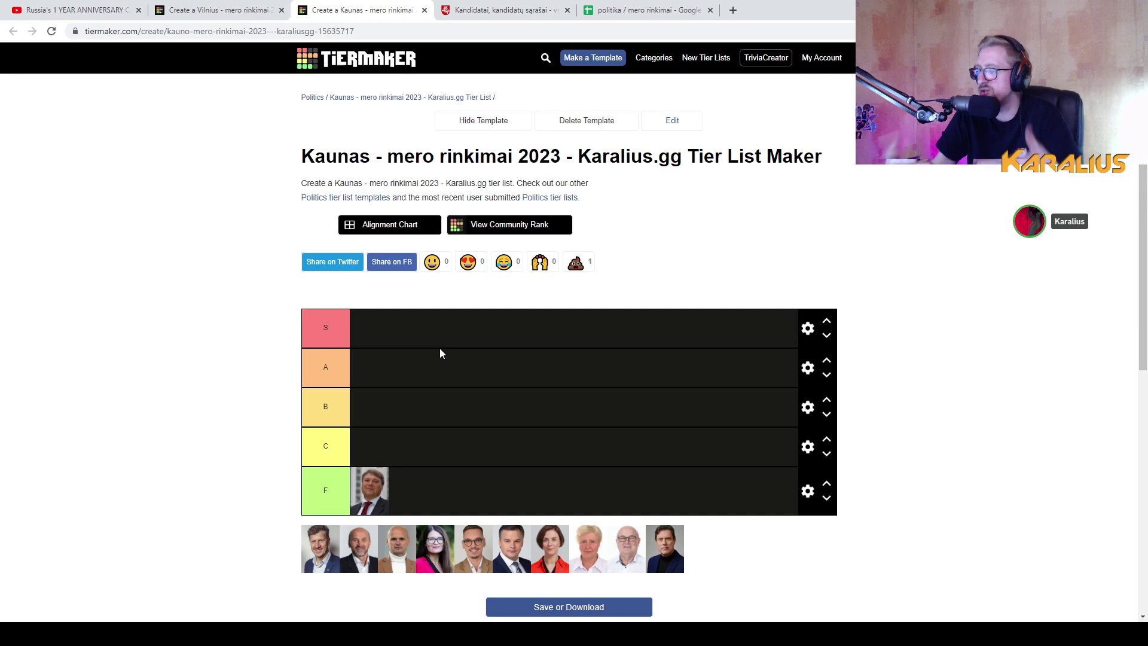
left_click_drag(320, 549, 413, 490)
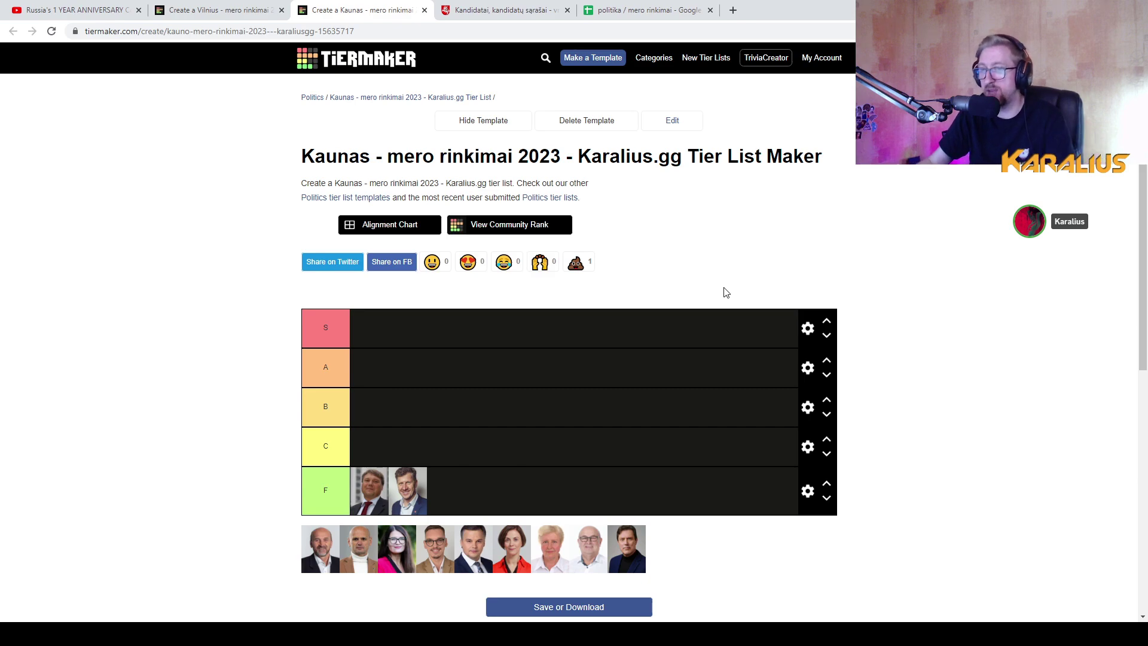
View the Labanauskas and Trečiakauskas profiles from the Kaunas candidate list to match the next unranked photo, and return to the Kaunas tier list
left_click(662, 3)
left_click(572, 3)
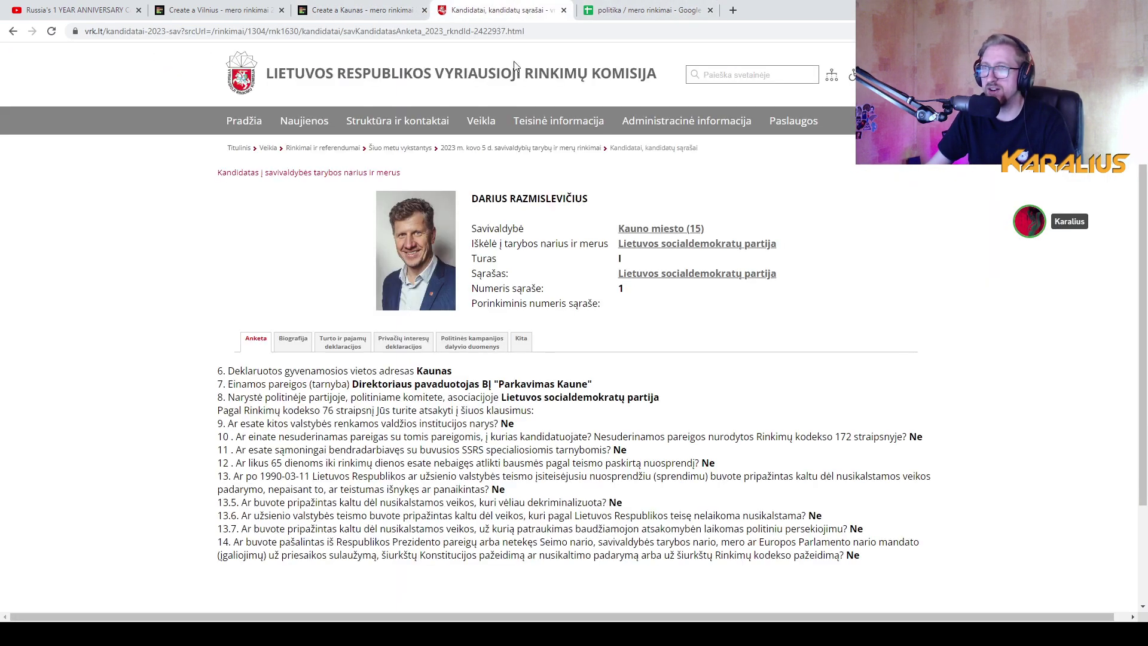
key("alt+Left")
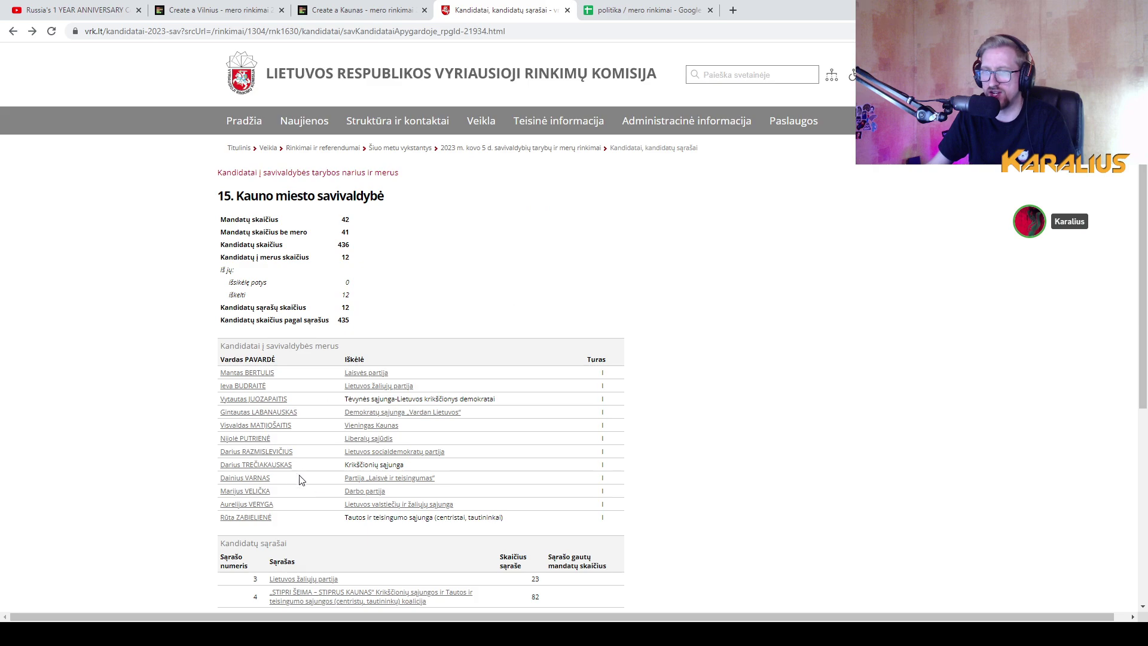
left_click(291, 415)
key("alt+Left")
key("ctrl+2")
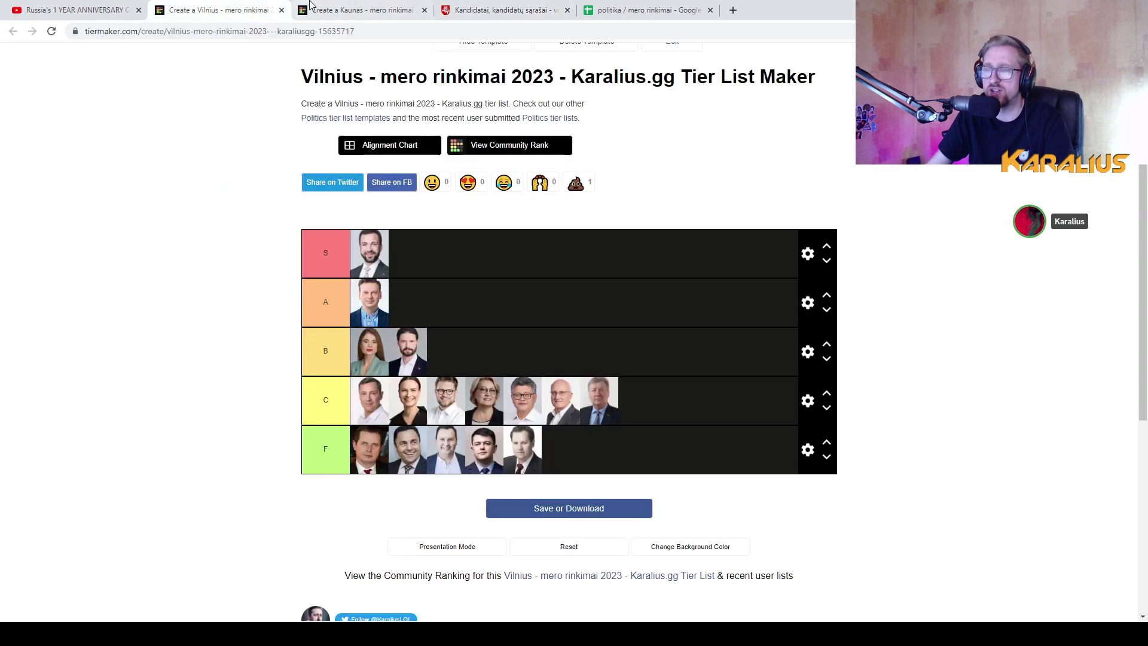
left_click(310, 5)
left_click(483, 9)
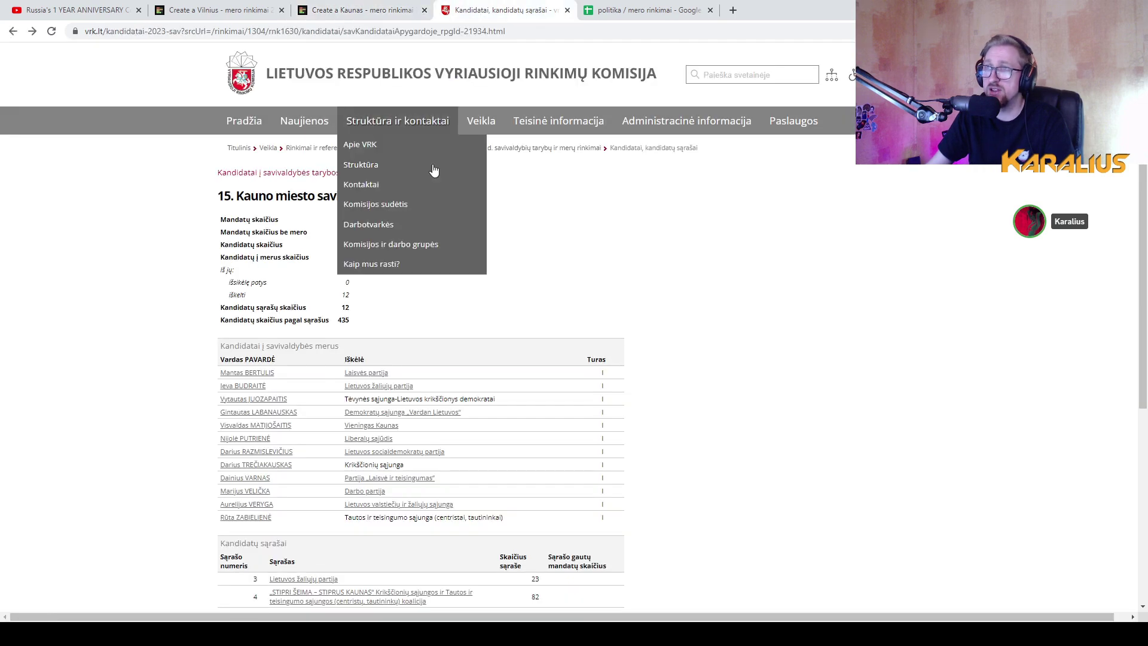
left_click(261, 466)
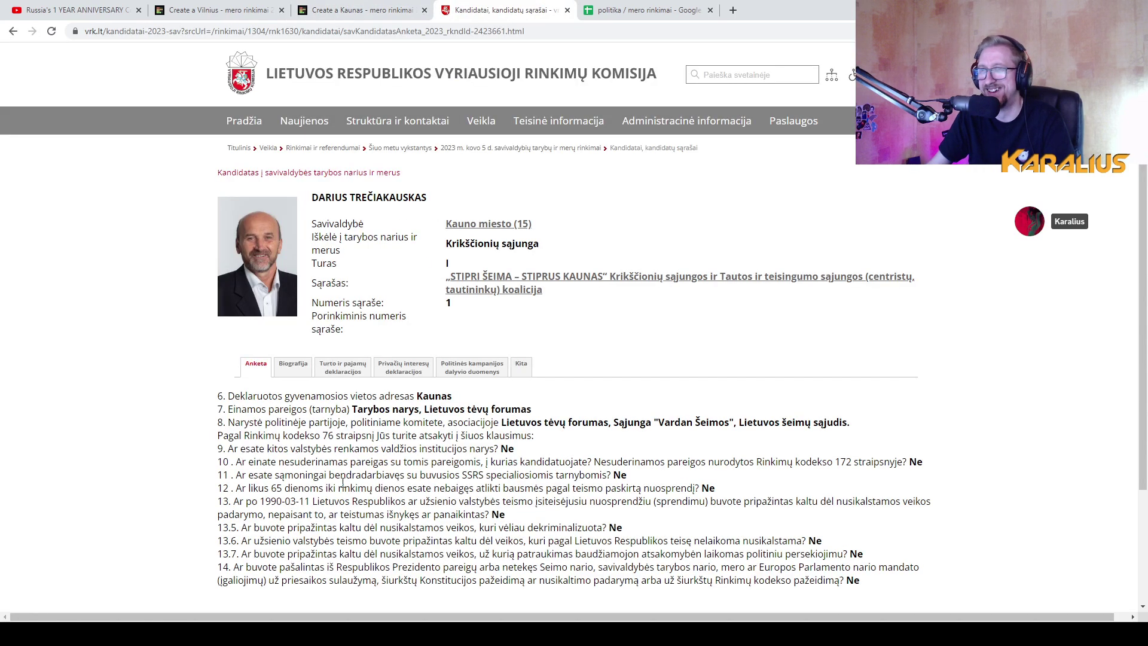
key("alt+Left")
left_click(363, 10)
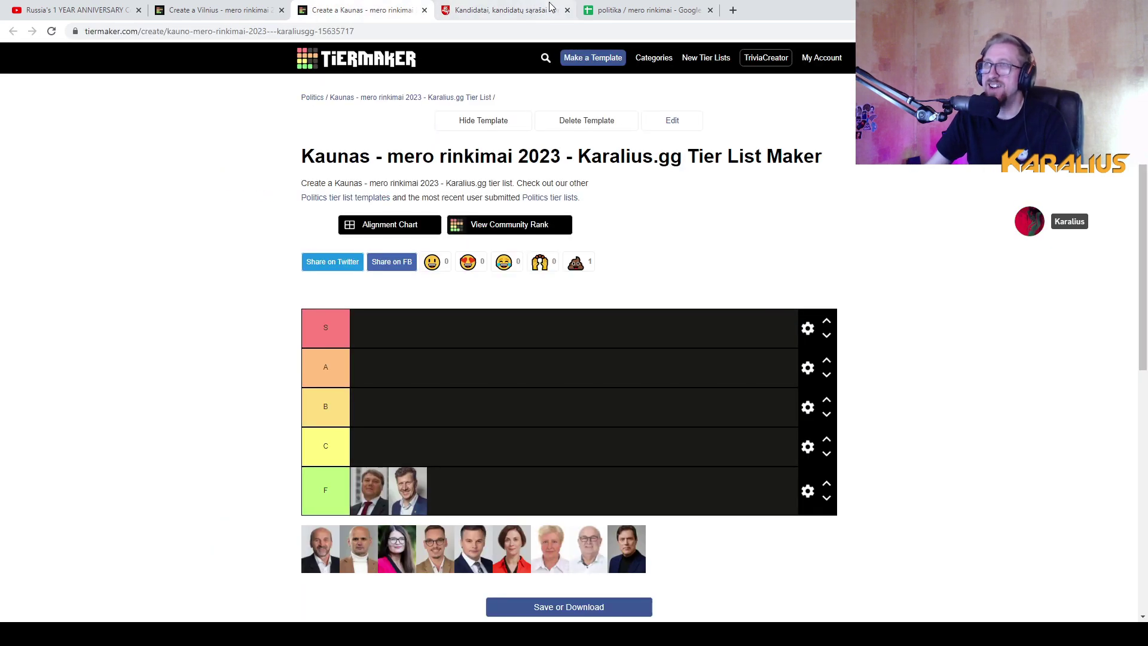
Read the three notes on Treciakauskas in the kaunas sheet, and place that candidate in the F tier of the Kaunas tier list
left_click(630, 7)
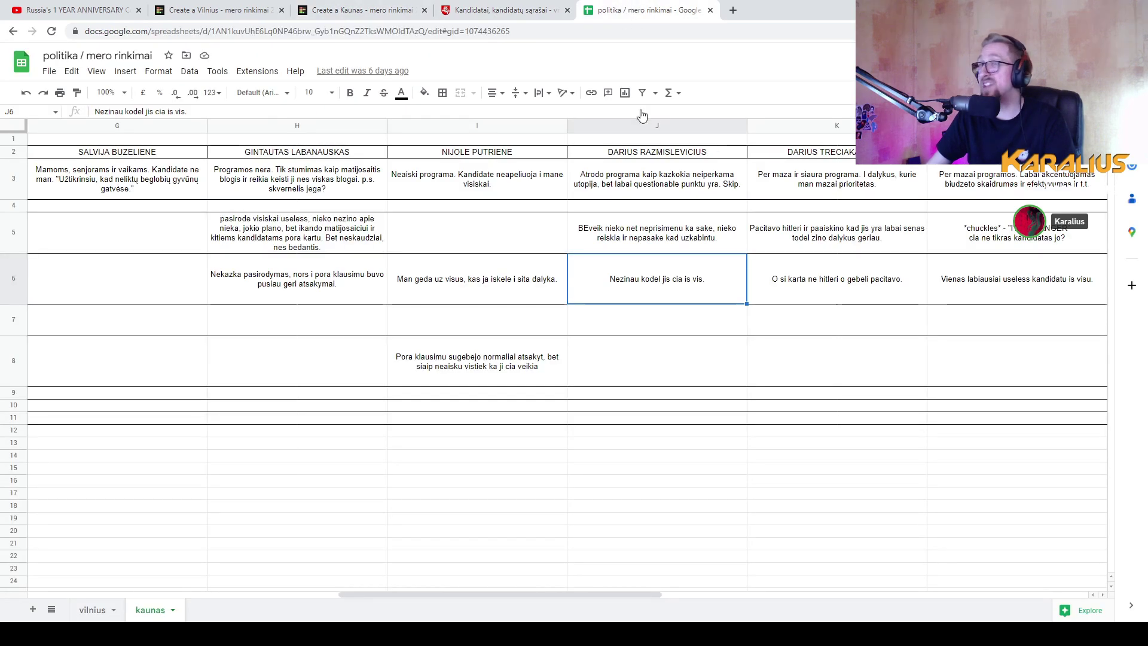
left_click(851, 189)
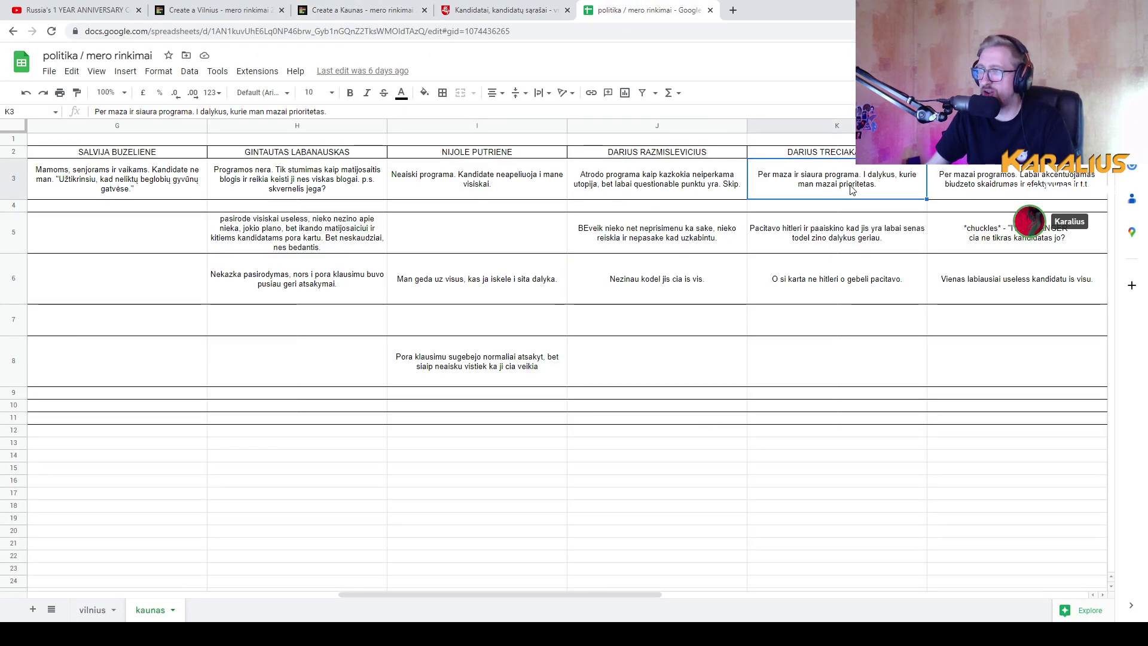
left_click(835, 241)
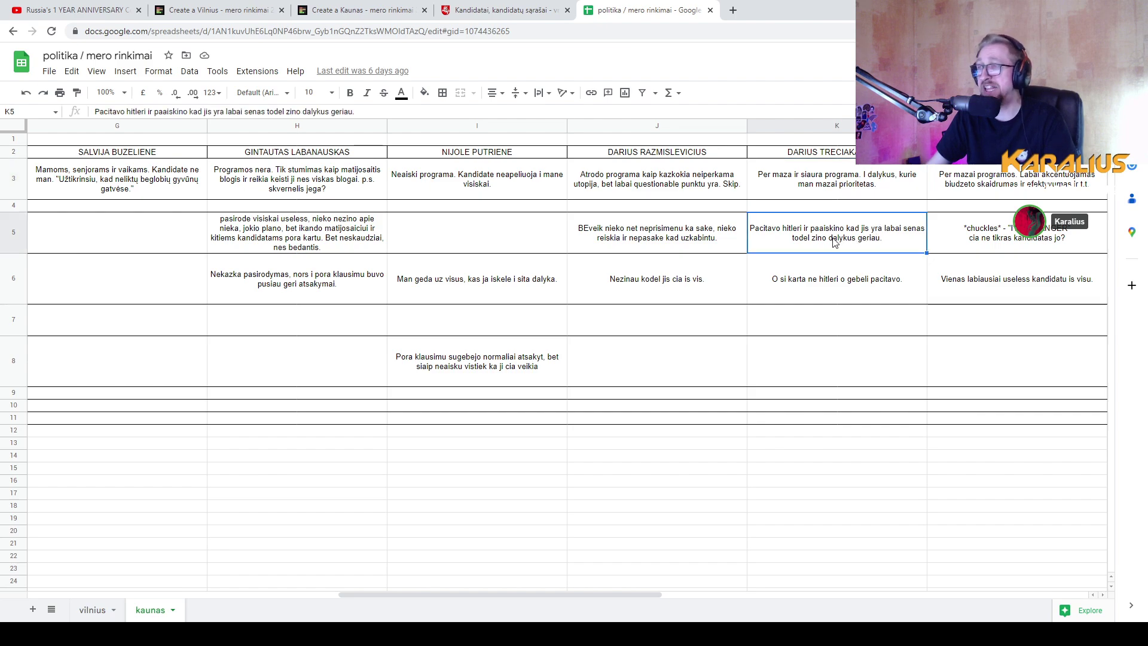
left_click(855, 296)
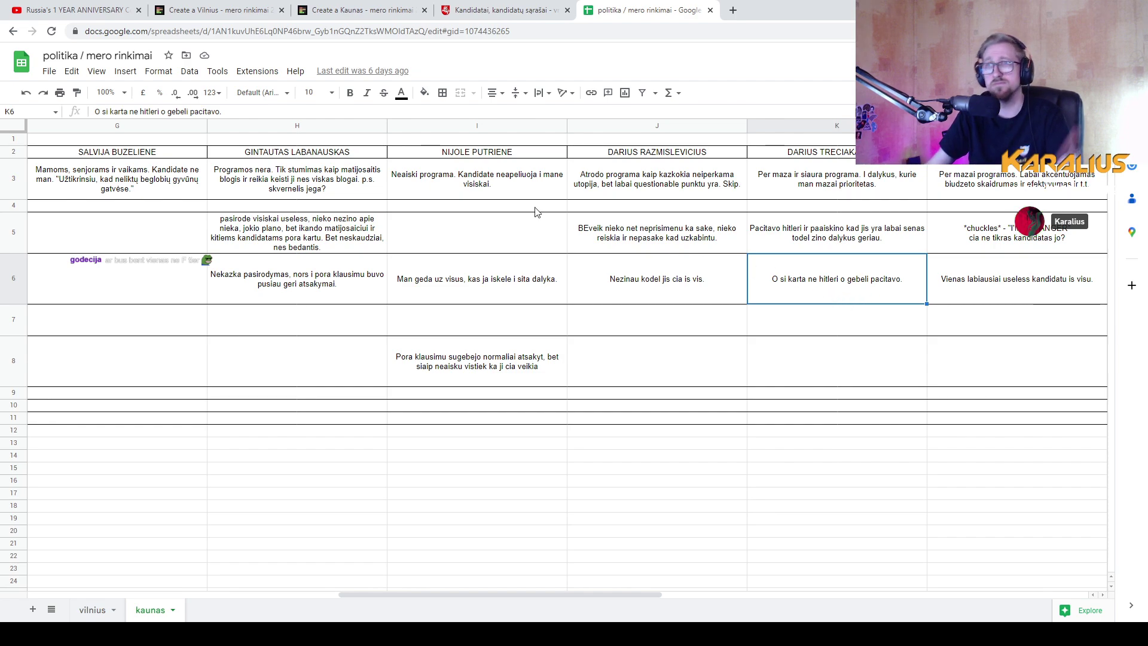
left_click(346, 10)
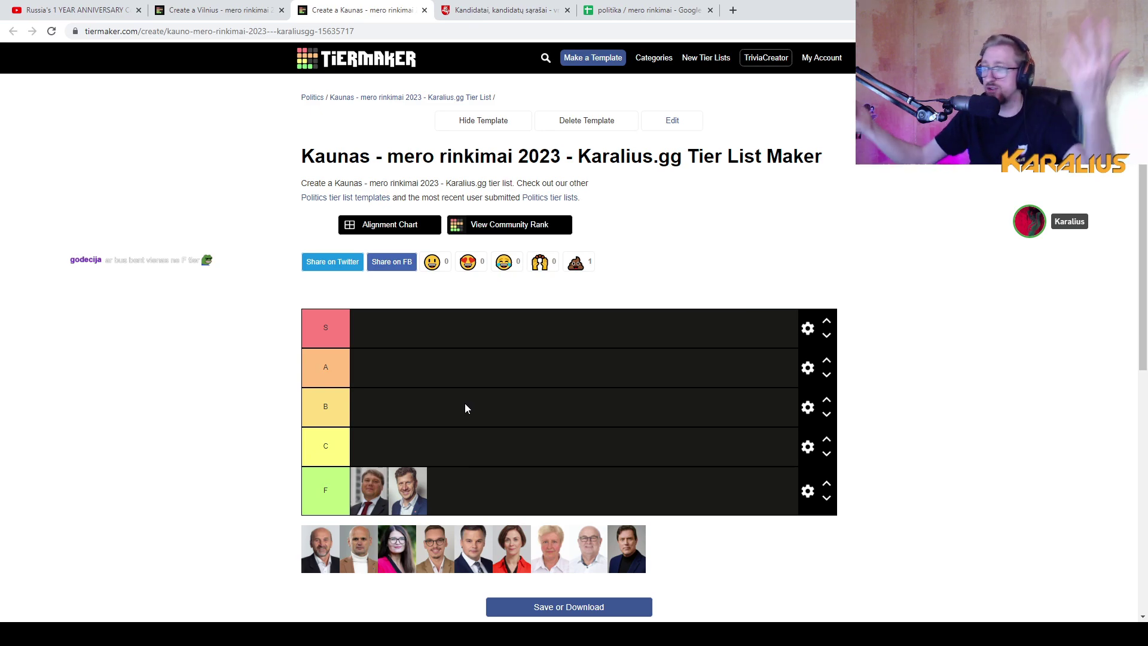
left_click_drag(325, 547, 601, 500)
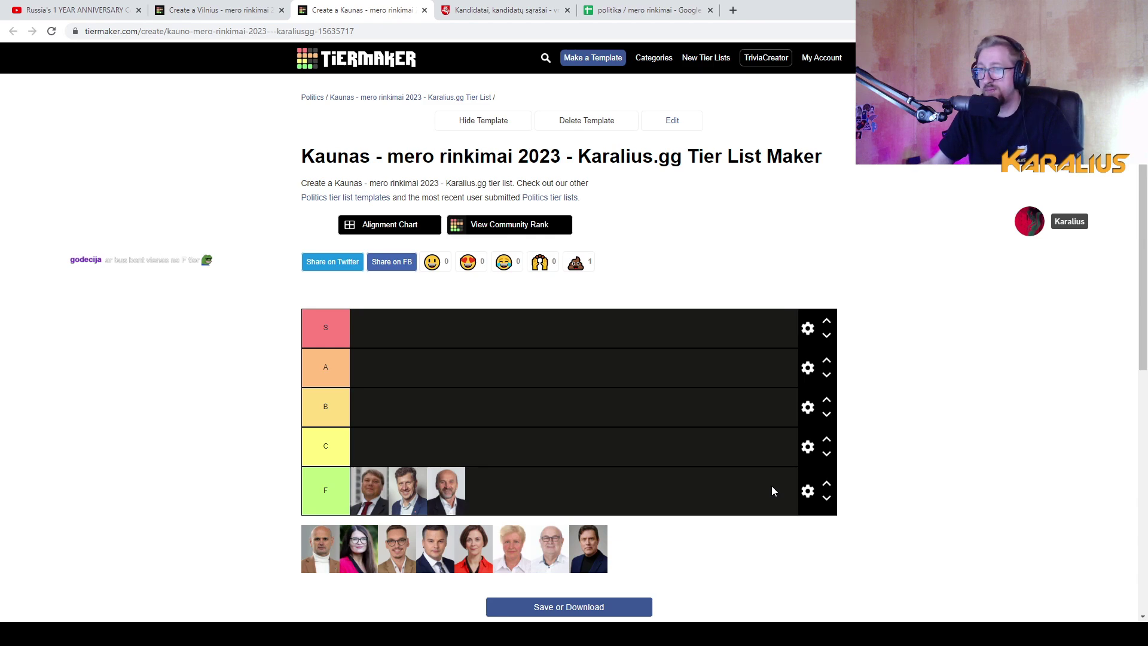
Open the Labanauskas profile from the Kaunas candidate list to identify the first remaining photo in the Kaunas tier list
left_click(502, 10)
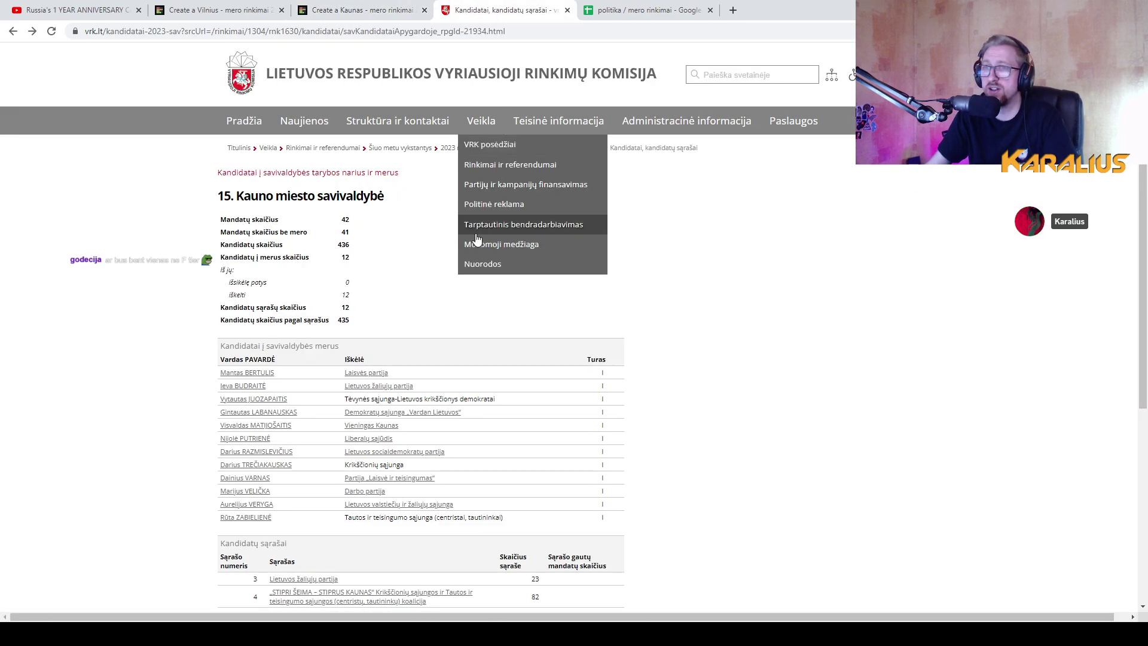
left_click(338, 12)
left_click(502, 11)
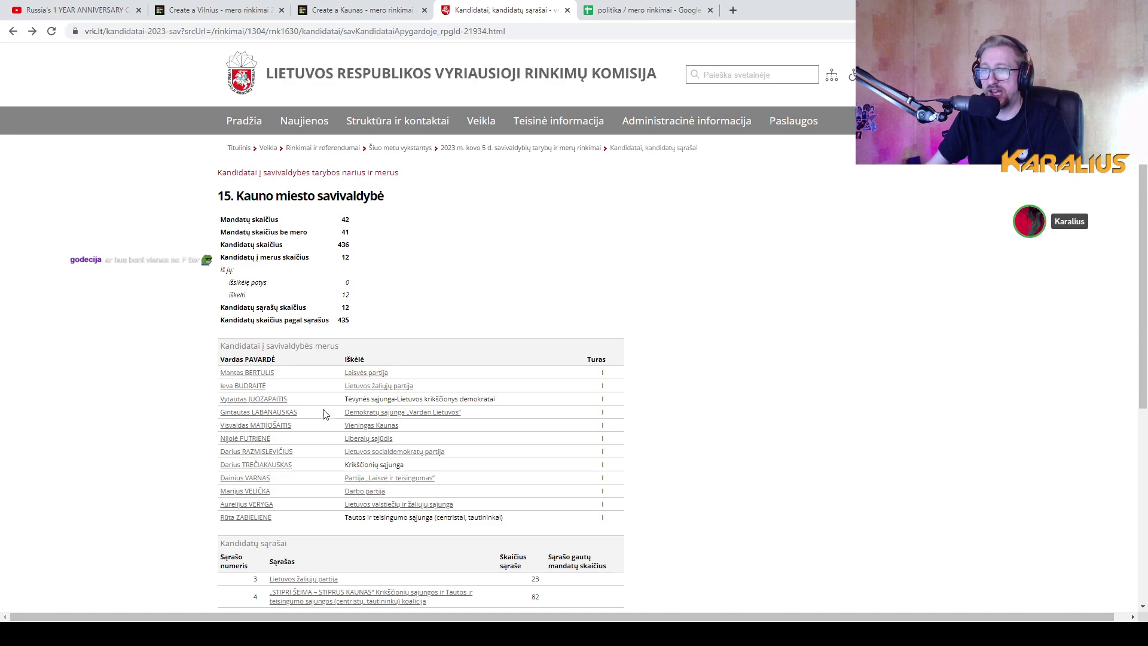
left_click(287, 412)
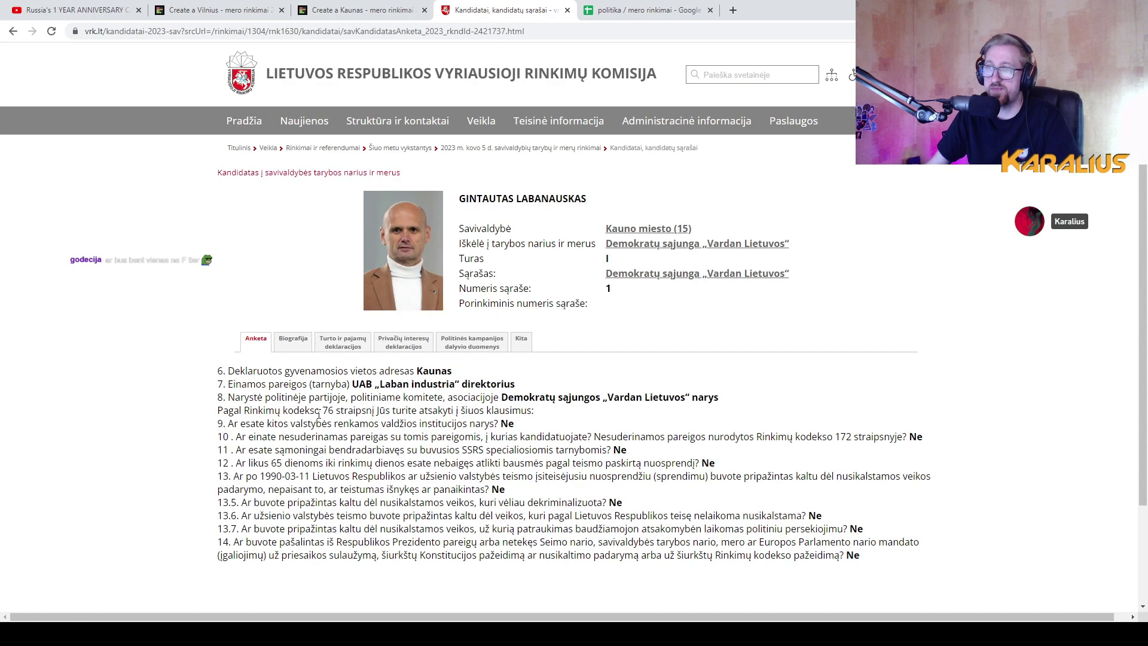
Review the Labanauskas column in the kaunas sheet of the debate notes, and place that candidate in the F tier of the Kaunas tier list
left_click(646, 10)
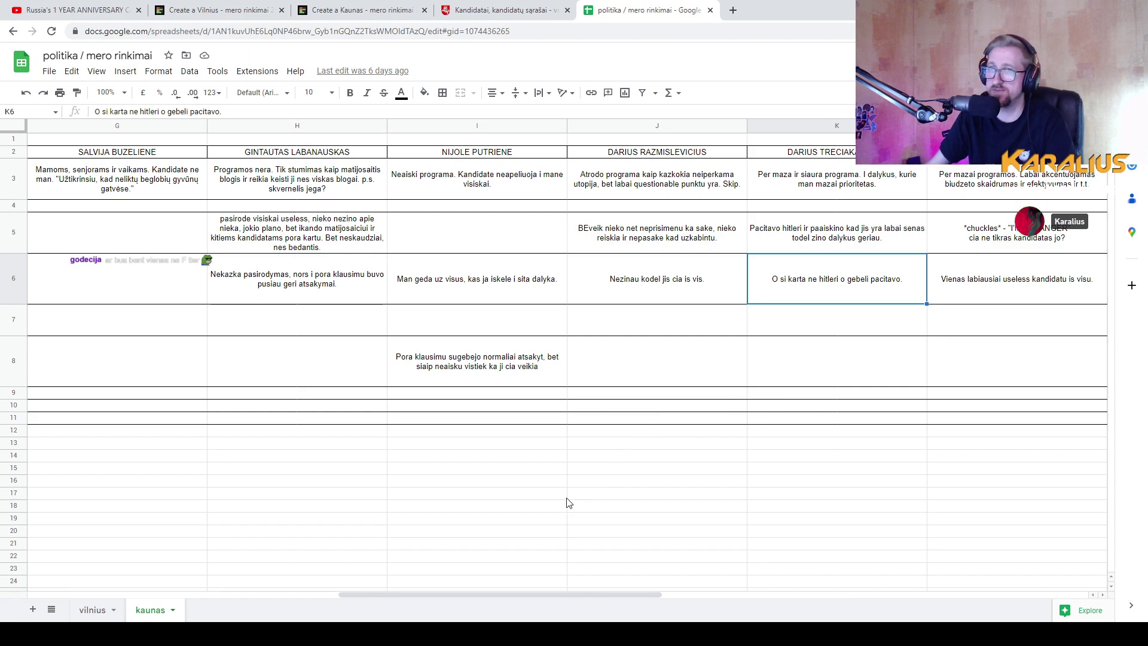
left_click(295, 298)
left_click_drag(407, 593, 353, 593)
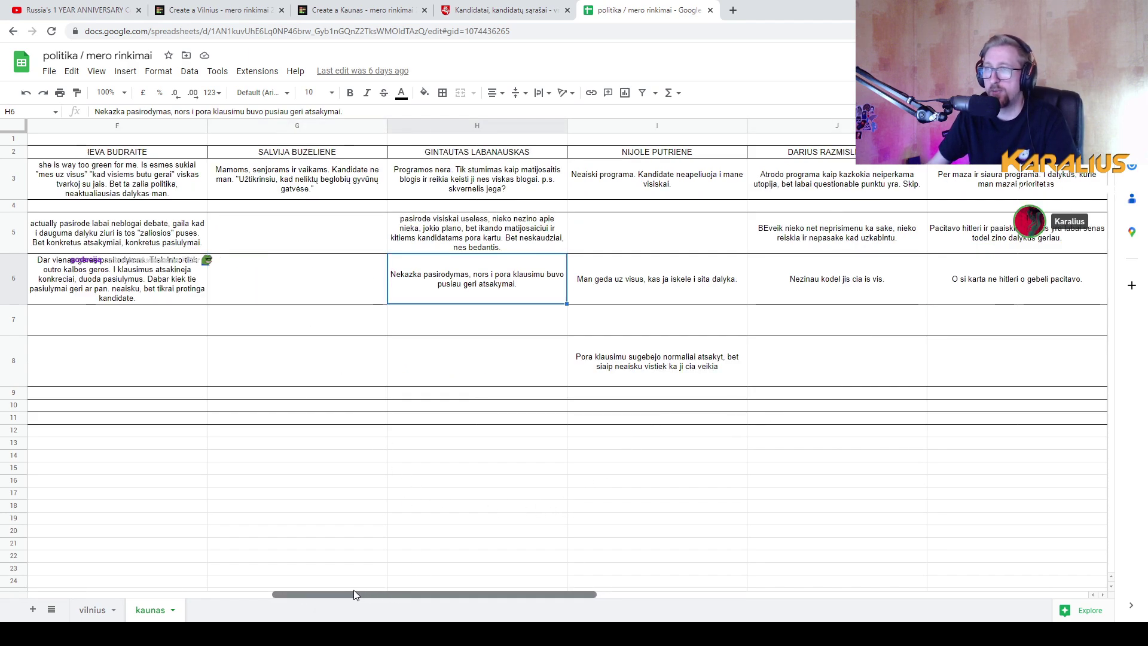
left_click(550, 233)
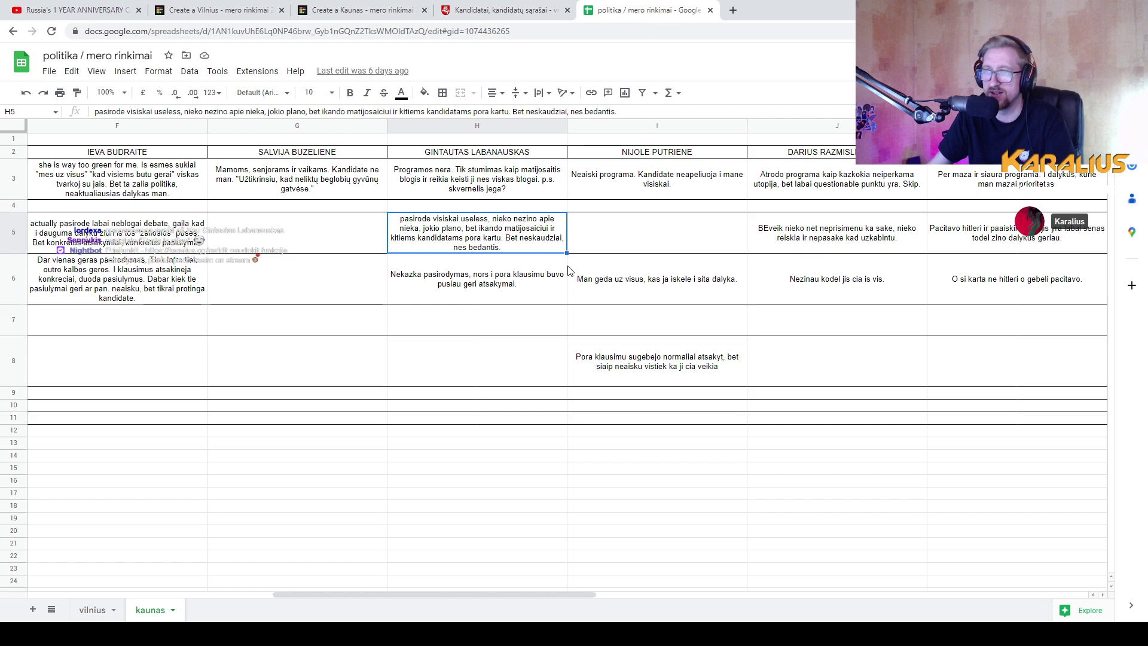
left_click(513, 289)
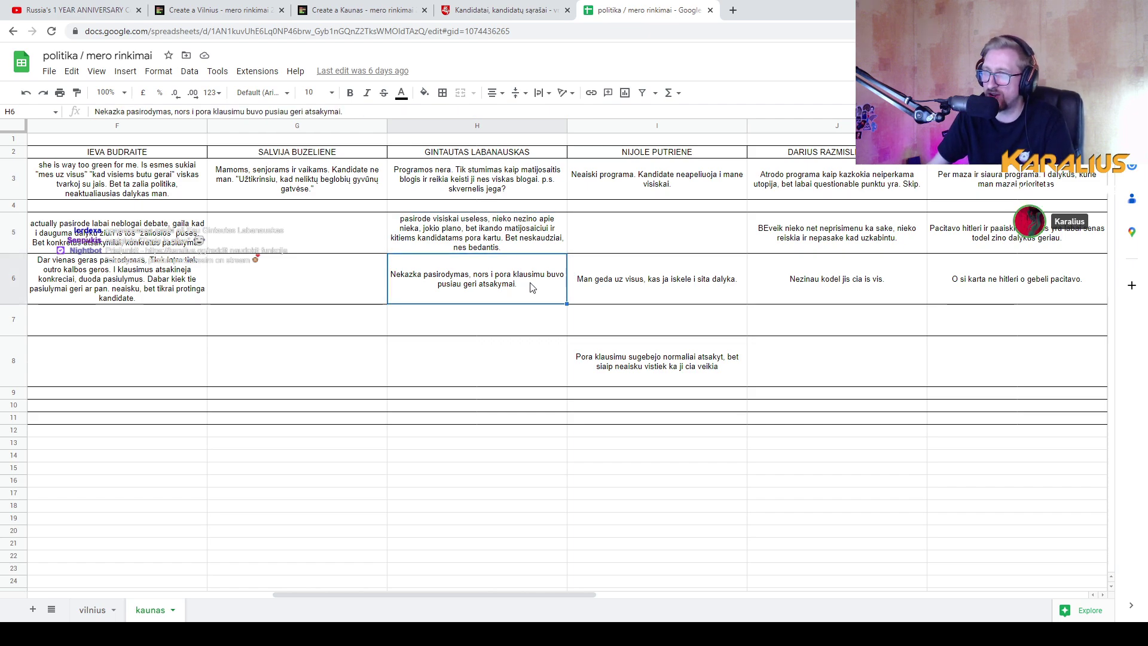
left_click(404, 12)
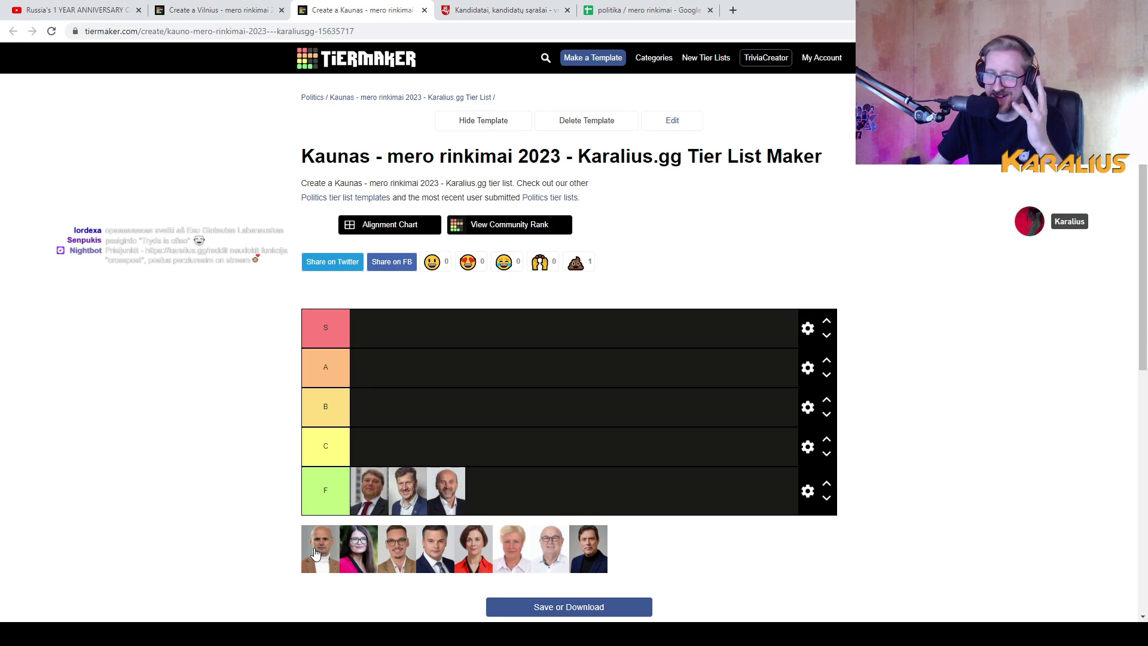
left_click_drag(315, 553, 508, 489)
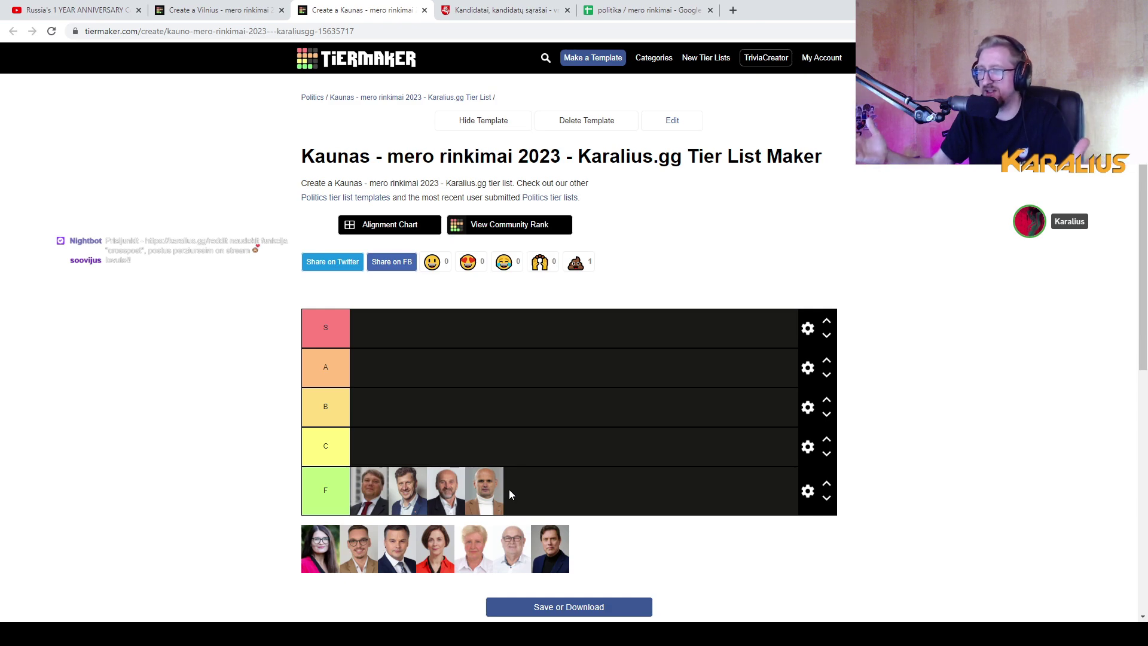
Check the Kaunas candidate list to identify the next unranked photo, and place Budraitė in the A tier of the Kaunas tier list
left_click(523, 6)
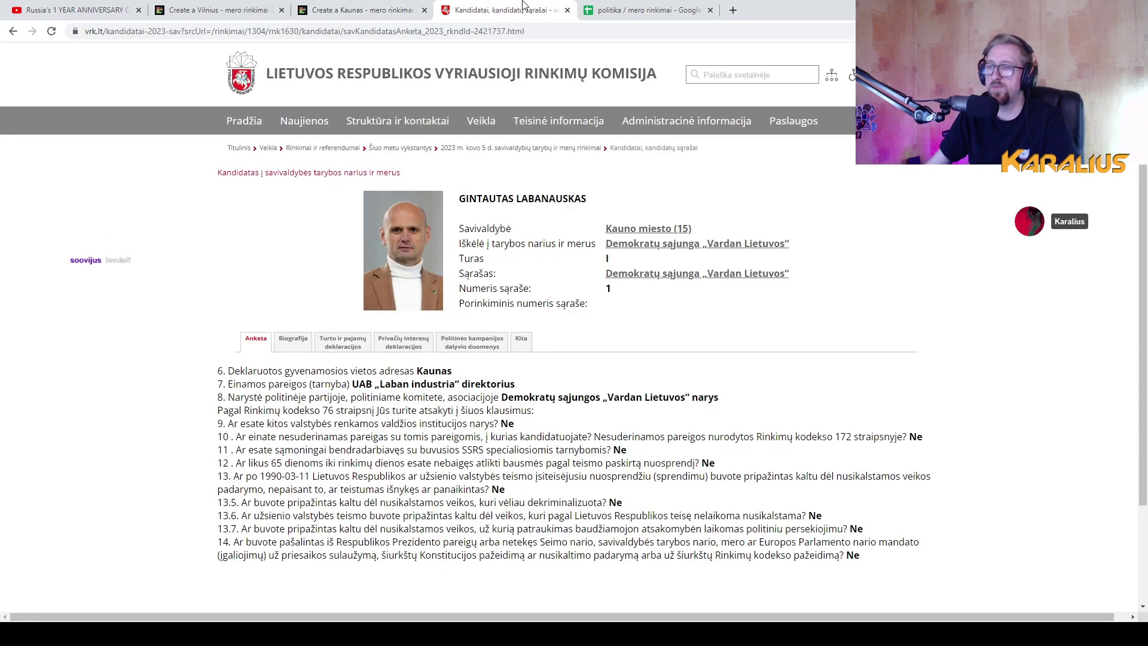
key("alt+Left")
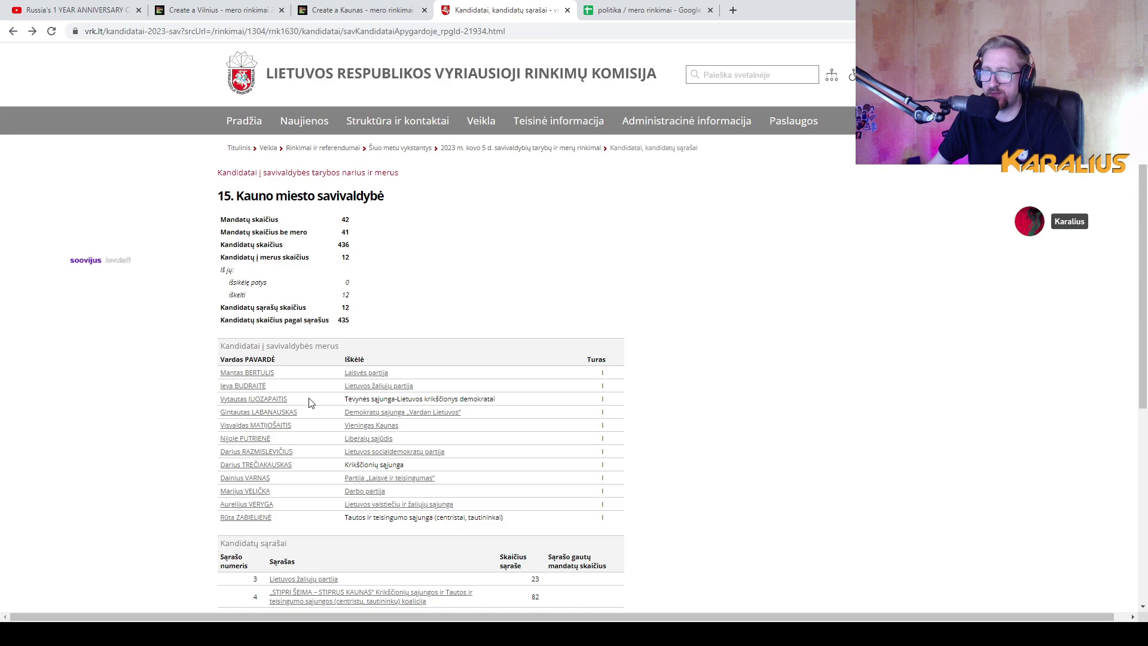
left_click(258, 393)
key("alt+Left")
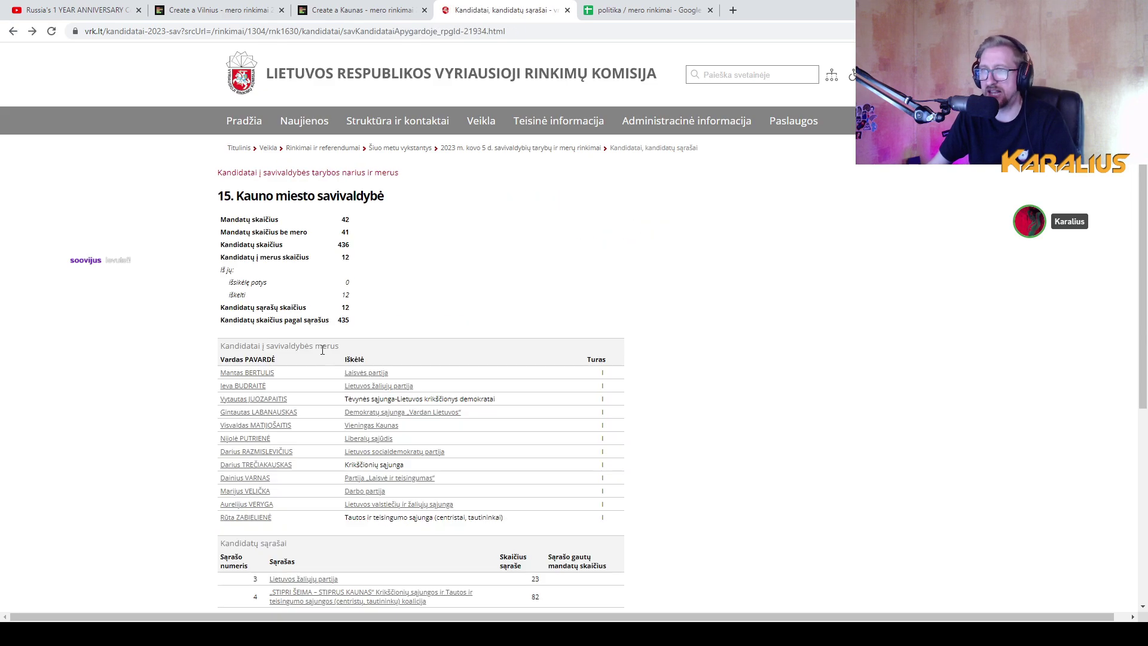
left_click(385, 10)
left_click_drag(323, 540, 390, 362)
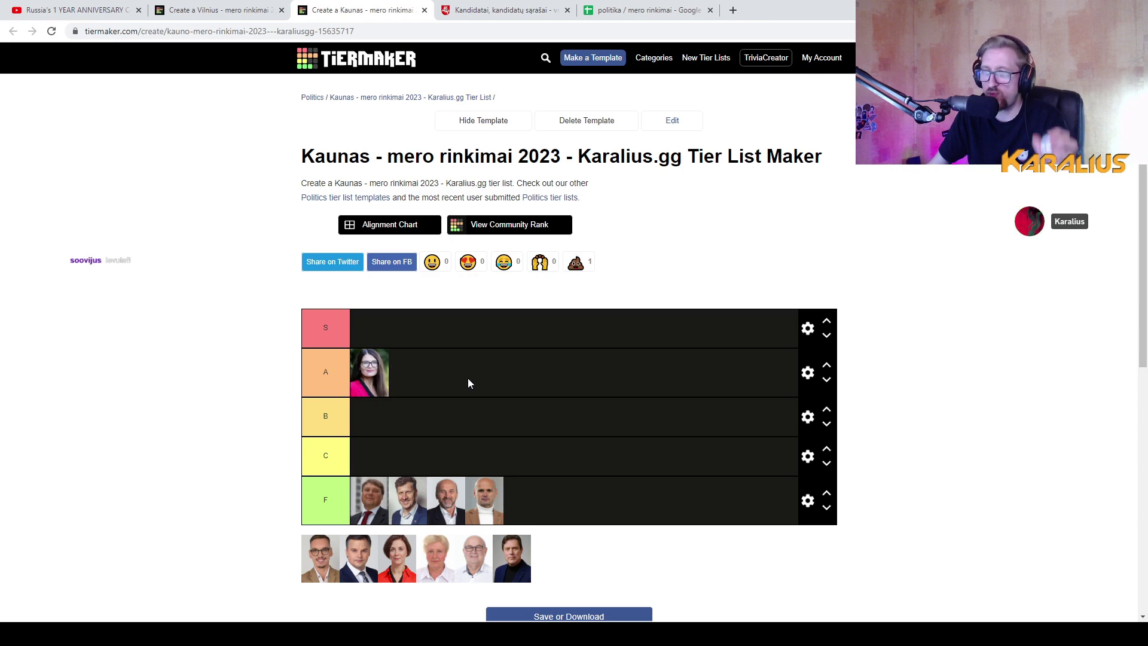
Review the Ieva Budraite notes on the programme and both mass debates in the kaunas sheet, and return to the Kaunas tier list
key("ctrl+5")
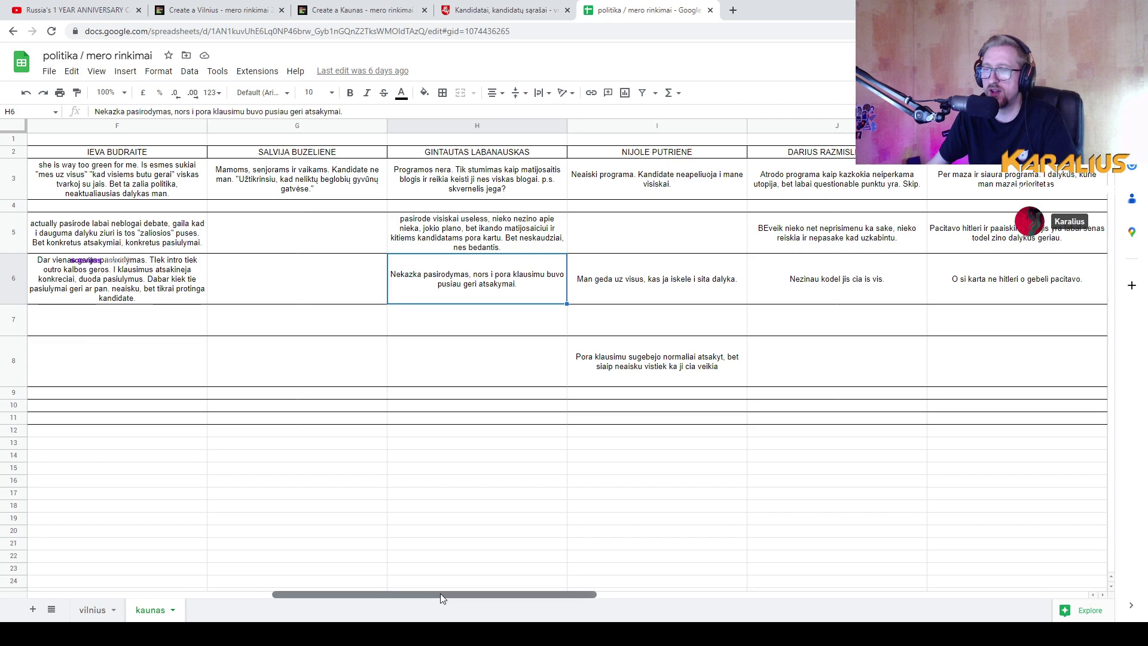
left_click_drag(440, 593, 332, 596)
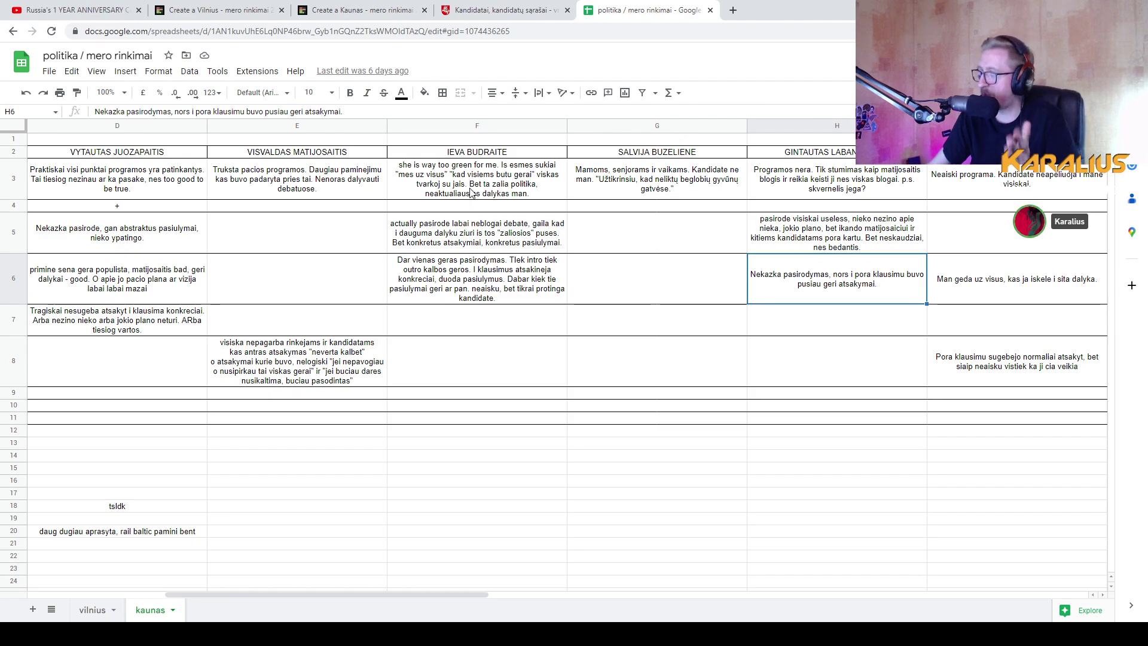
left_click(221, 7)
key("ctrl+Tab")
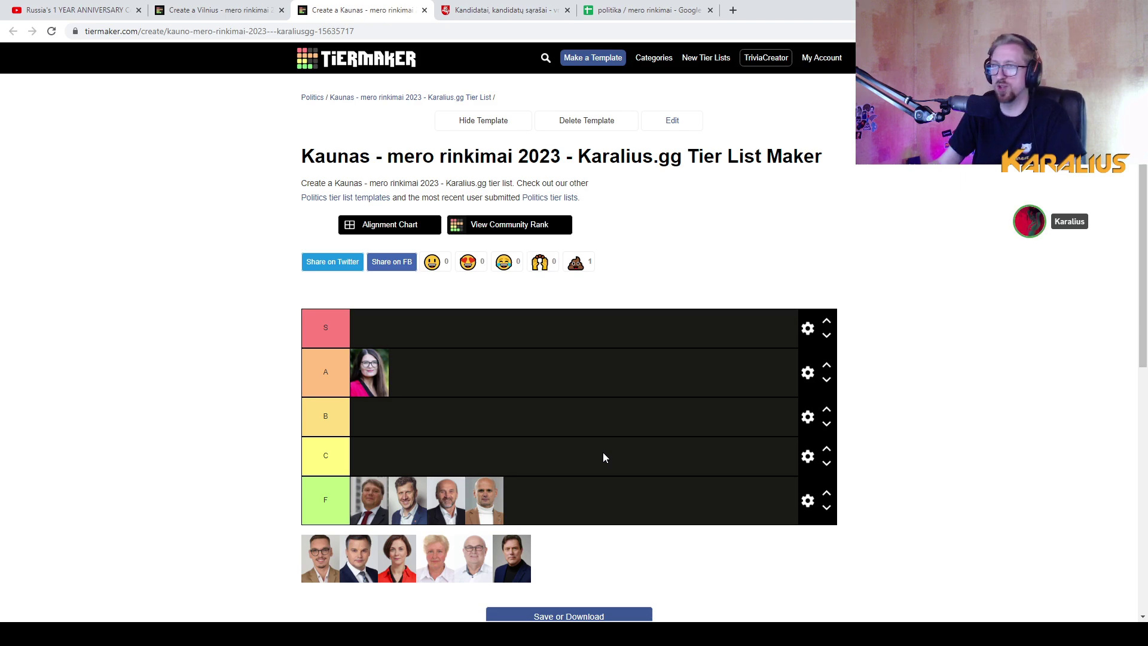
left_click(648, 11)
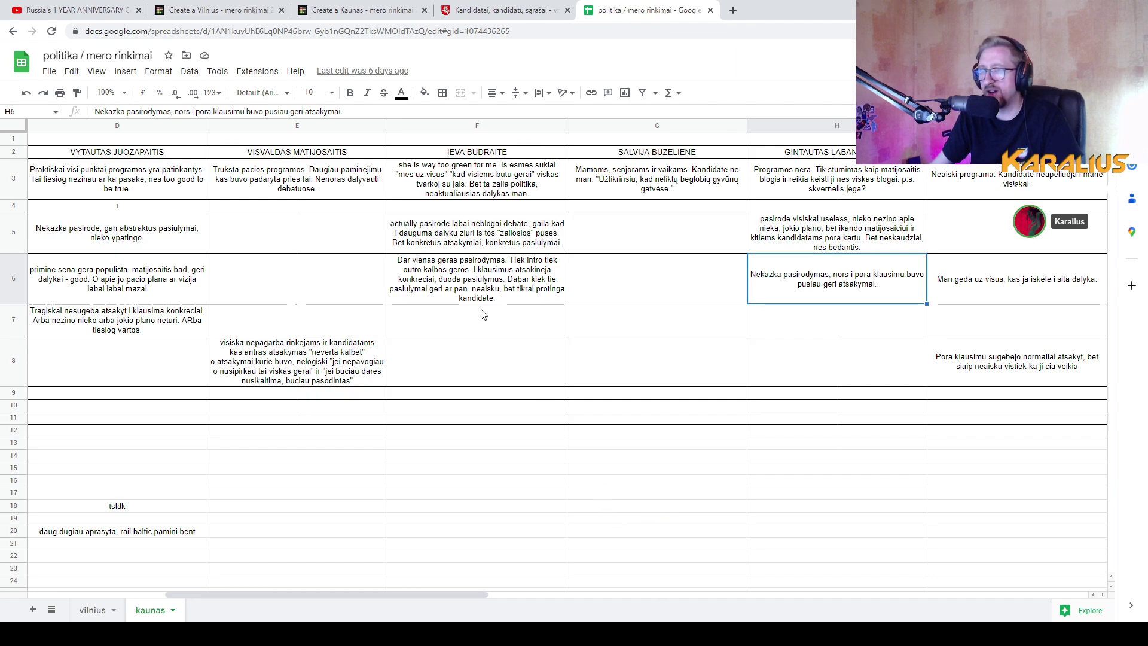
left_click(451, 242)
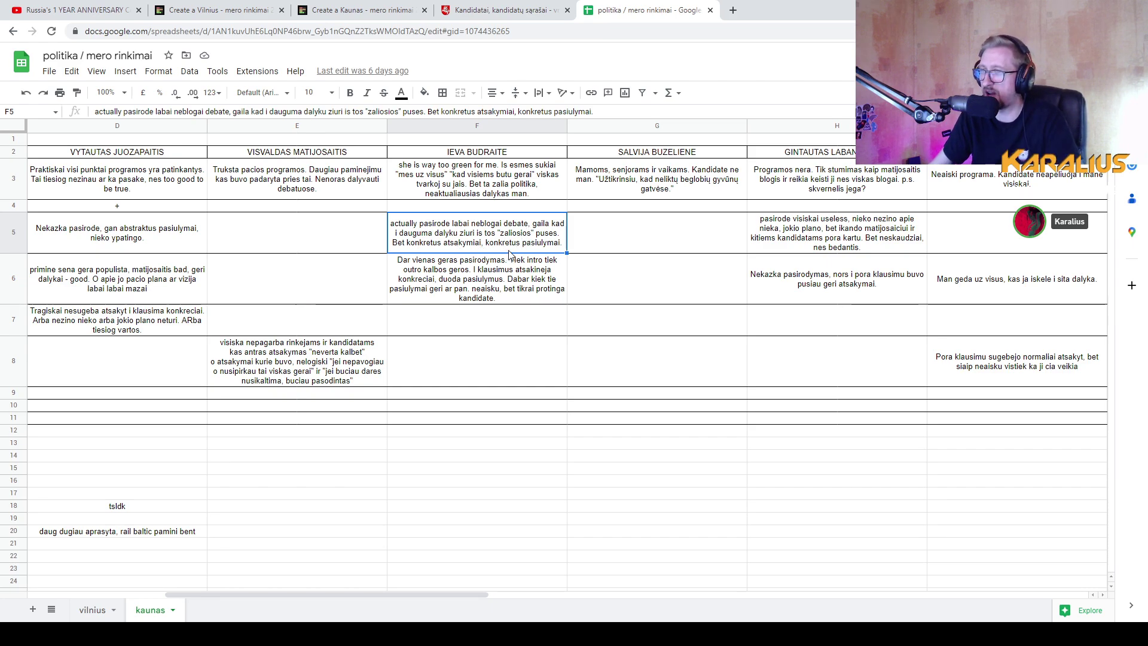
left_click(518, 299)
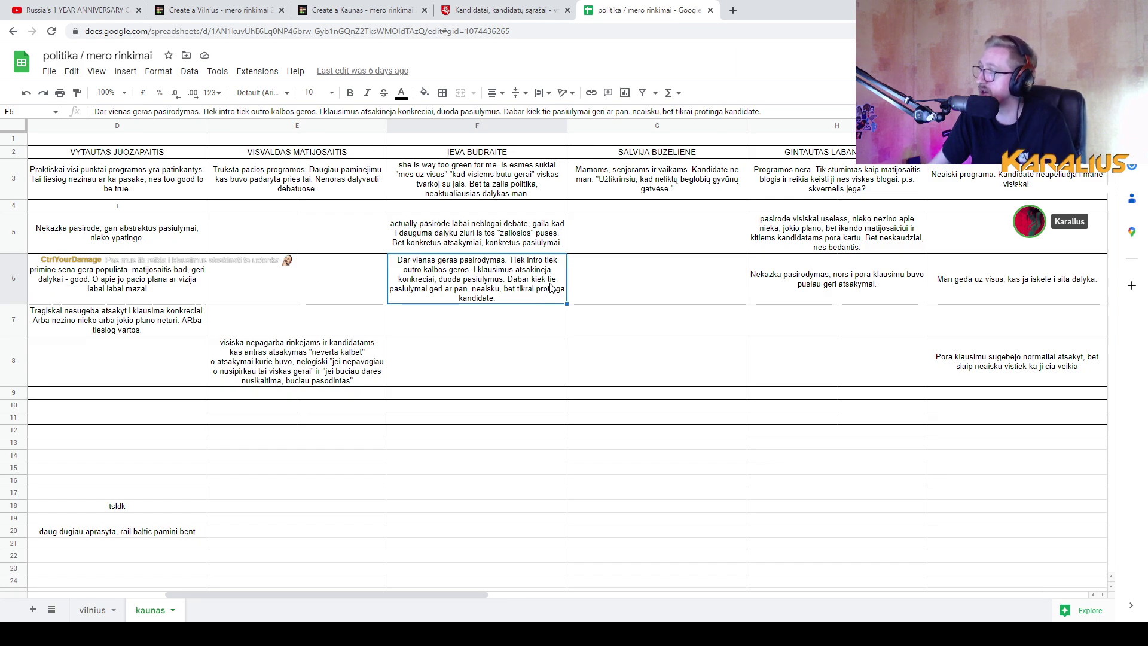
left_click(396, 14)
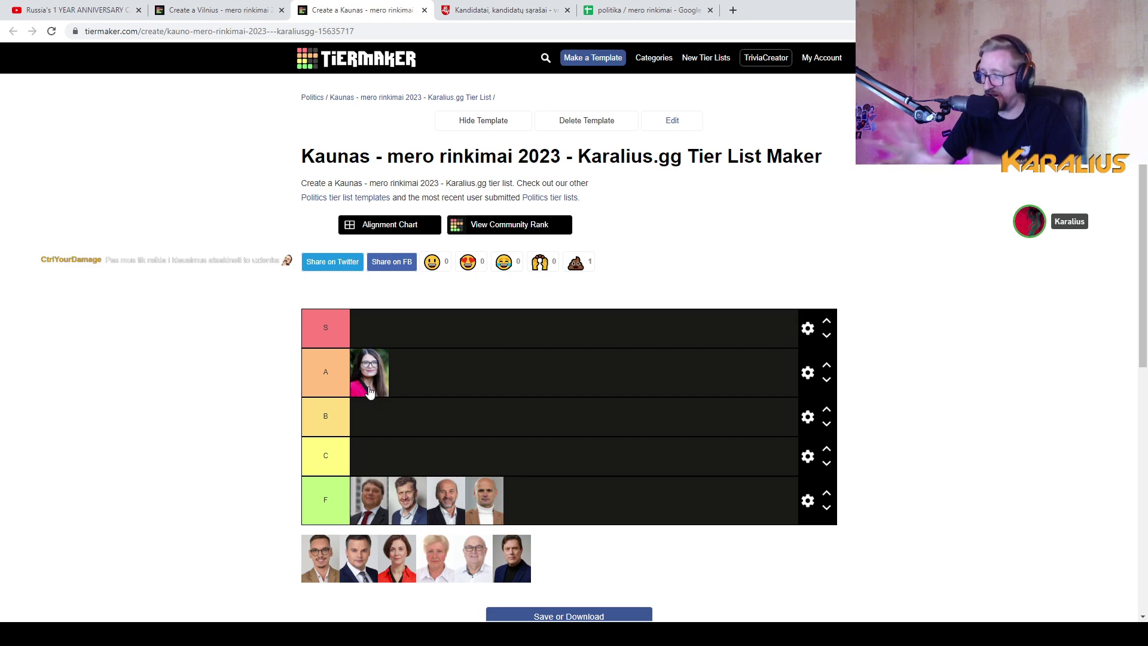
Compare the Kaunas A tier placement with the finished Vilnius tier list
left_click(262, 6)
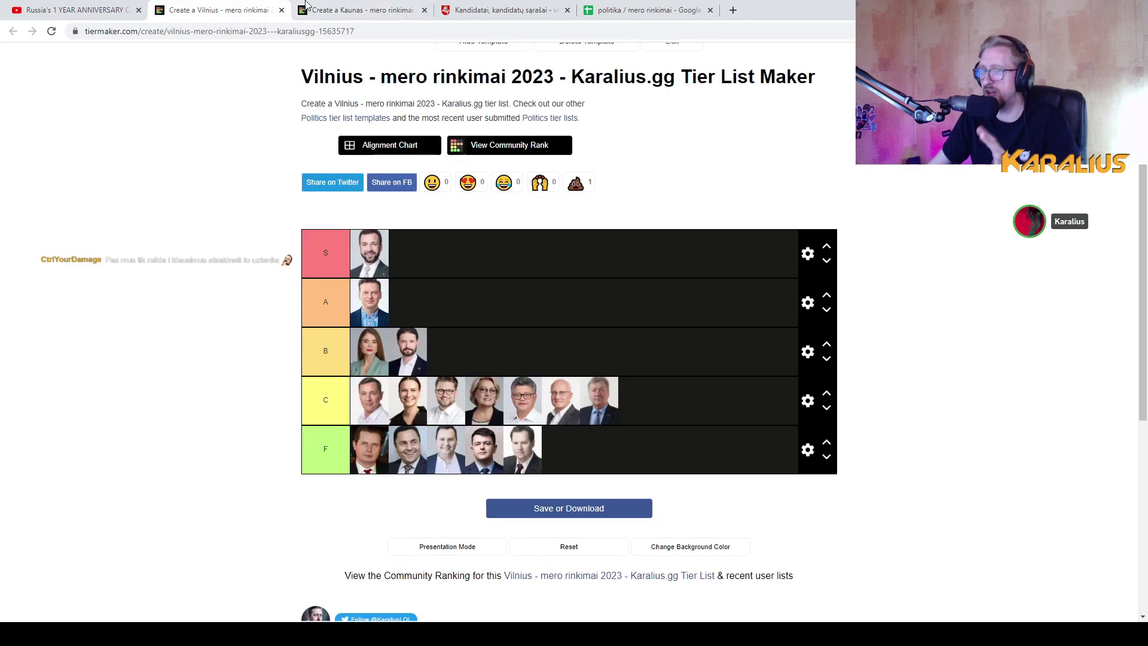
left_click(347, 11)
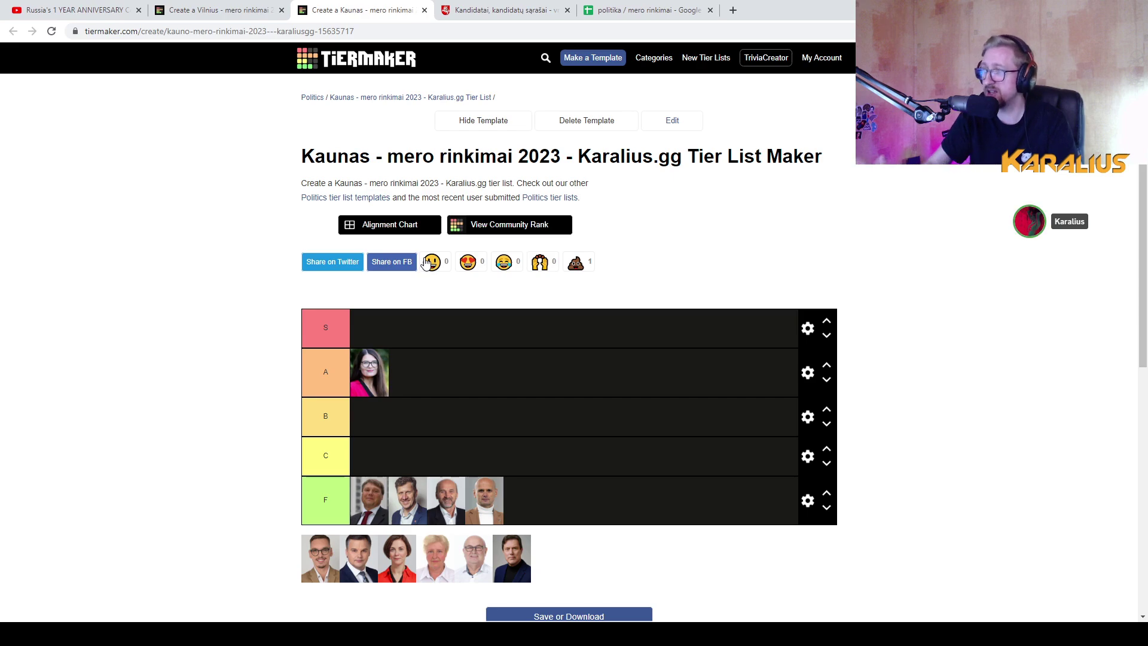
left_click(476, 5)
left_click(383, 10)
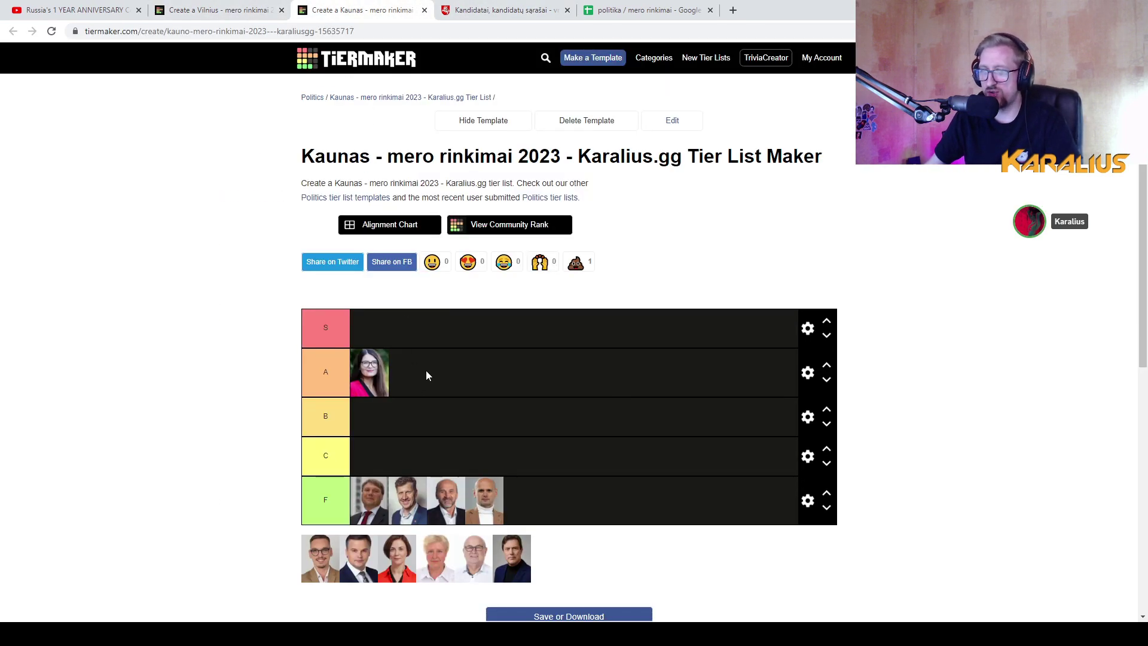
left_click(642, 10)
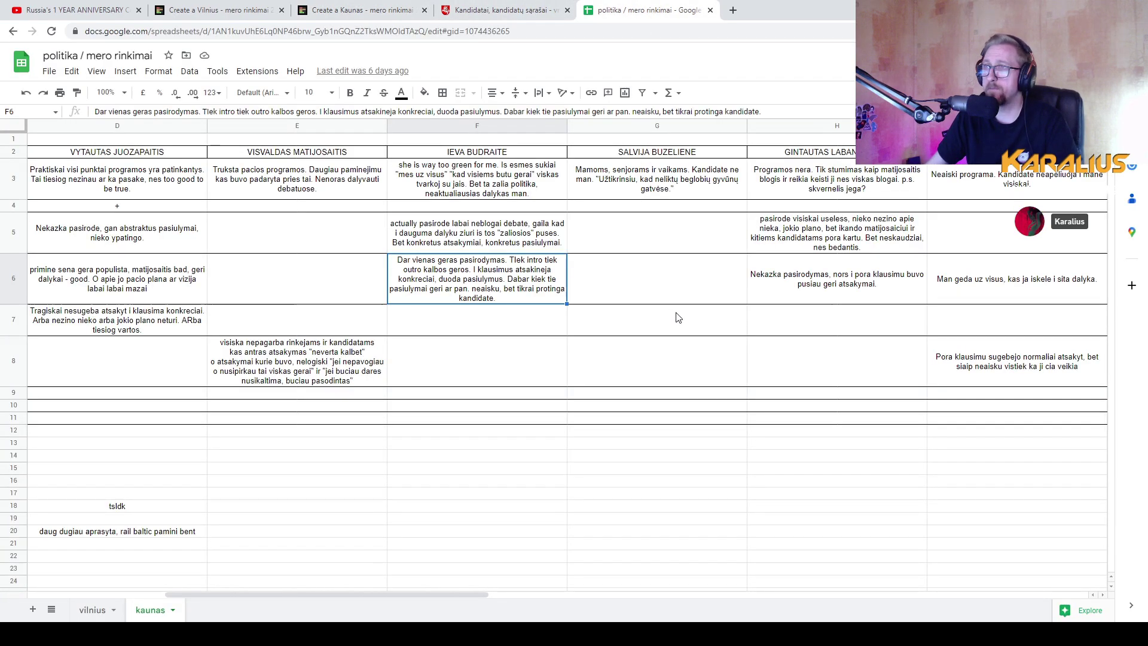
left_click(371, 195)
scroll(314, 233, "left", 5)
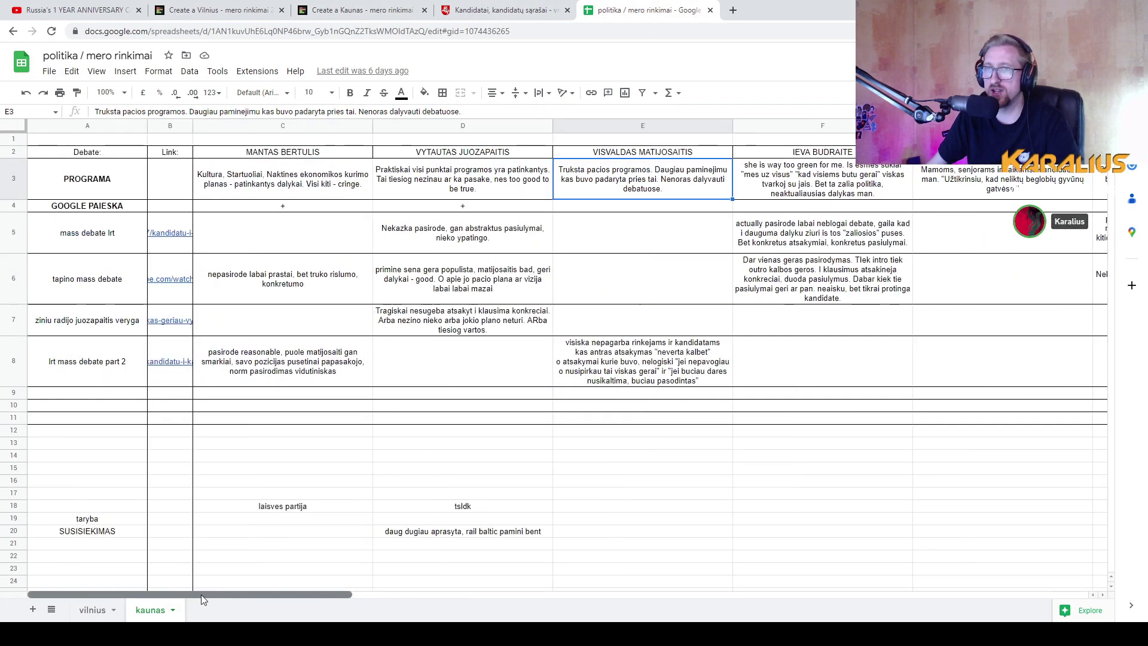
left_click(320, 188)
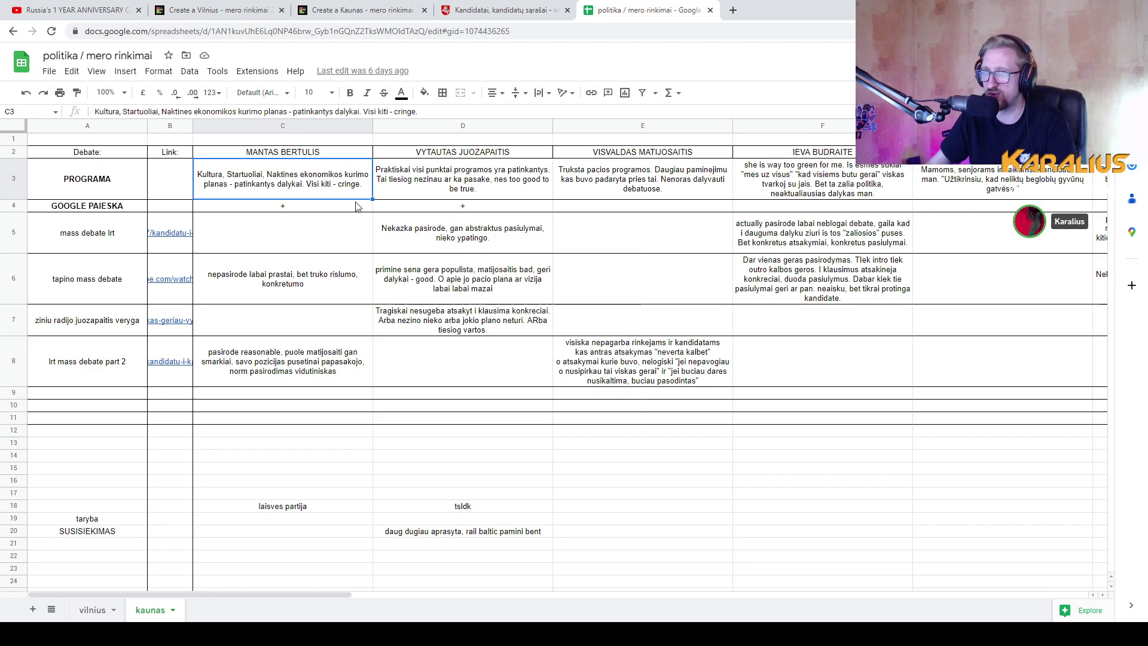
left_click(459, 208)
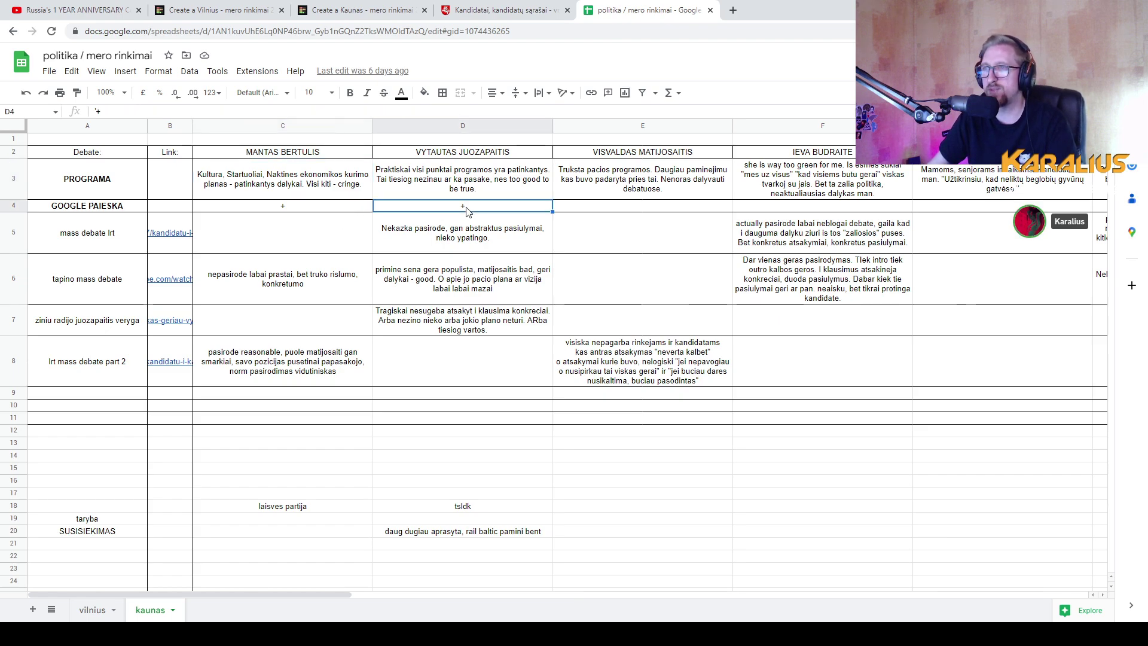
left_click(321, 241)
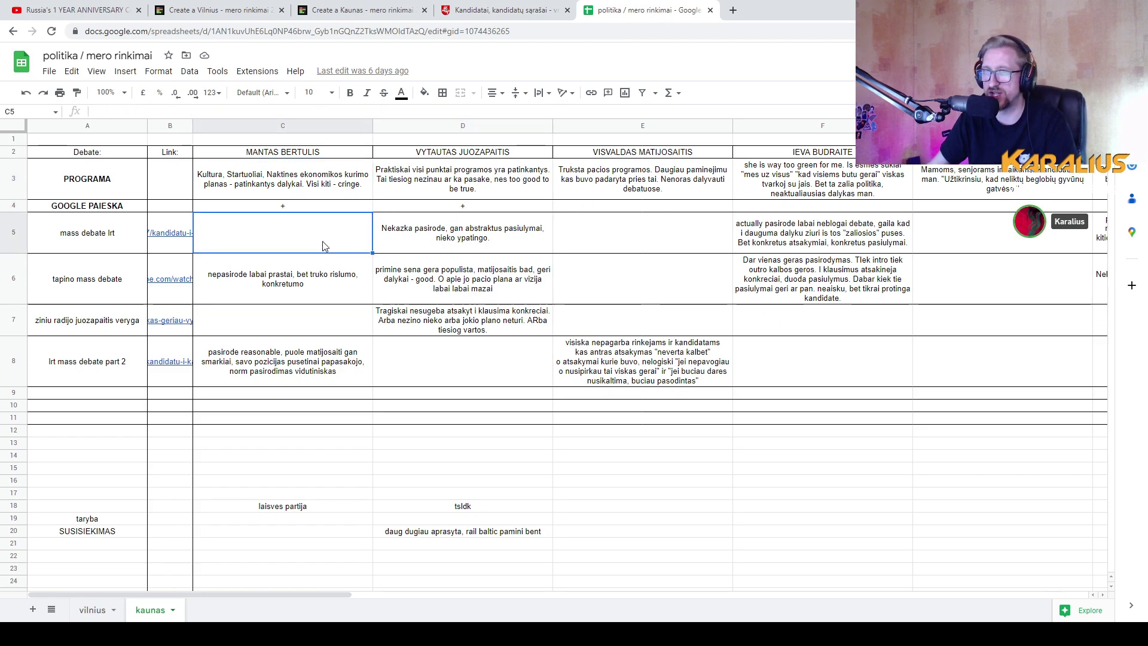
left_click(324, 272)
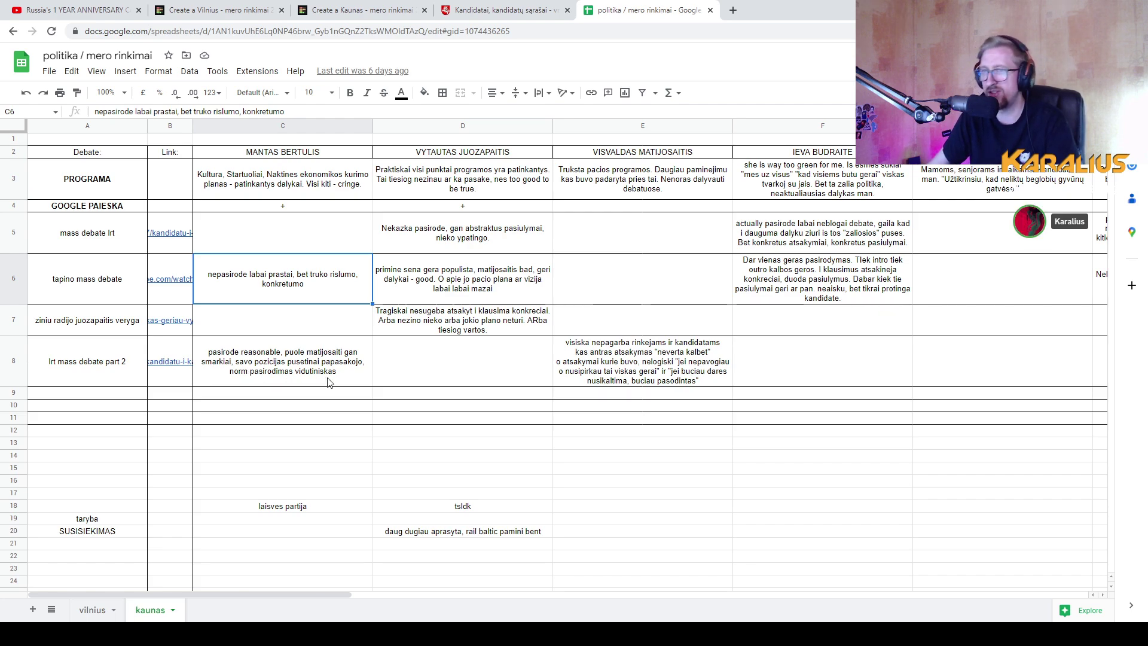
Consult the Vilnius tier list for comparison, and place Bertulis in the A tier of the Kaunas tier list
left_click(230, 9)
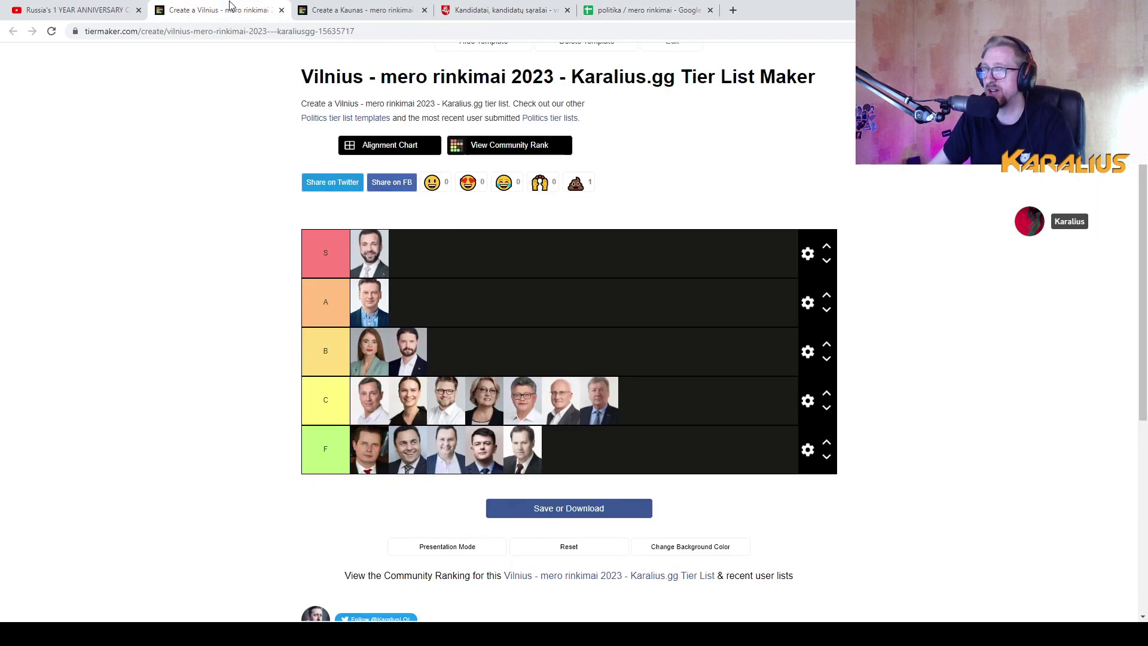
left_click(350, 9)
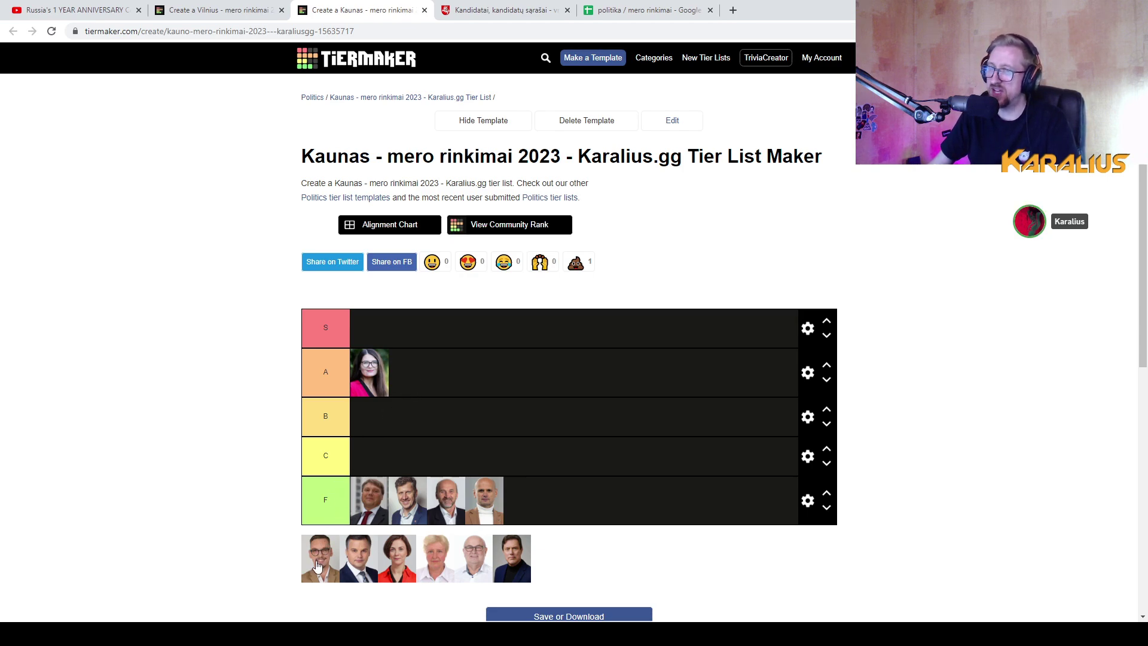
left_click_drag(320, 559, 429, 377)
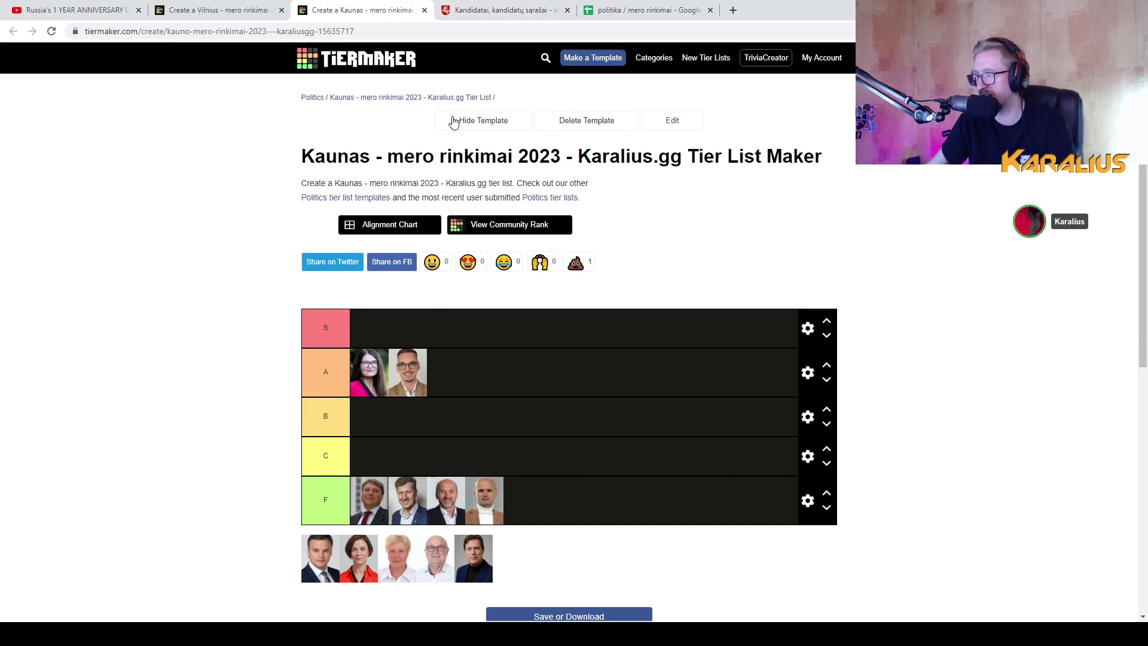
Open the Velička profile from the Kaunas candidate list to match it with the first unranked photo in the Kaunas tier list
left_click(485, 7)
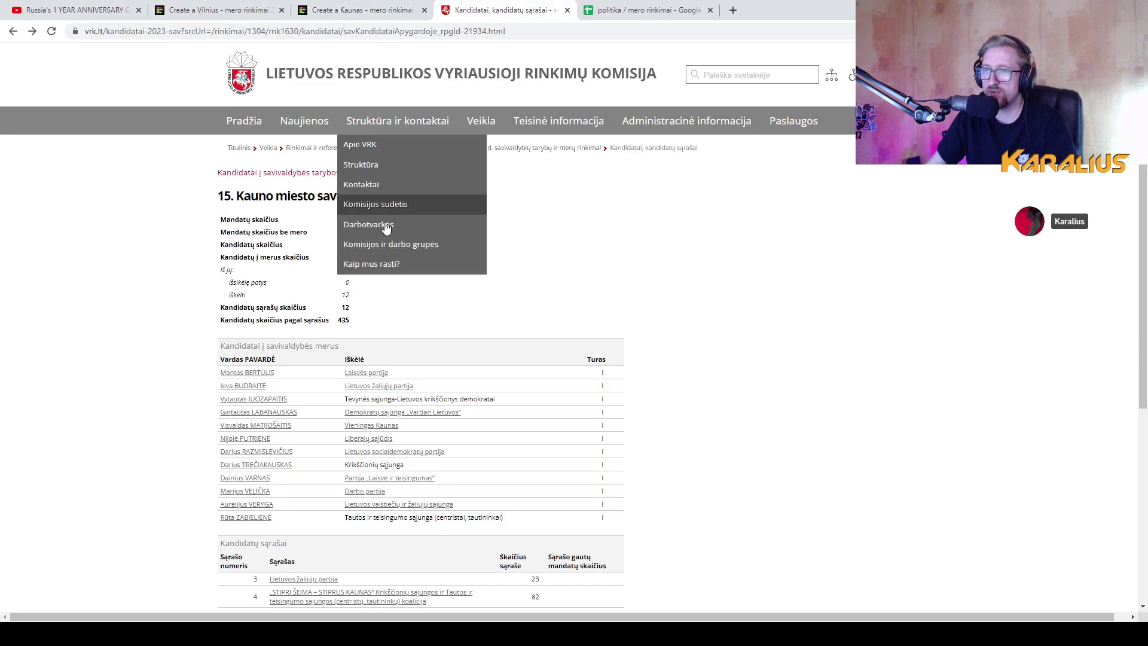
left_click(286, 398)
key("alt+Left")
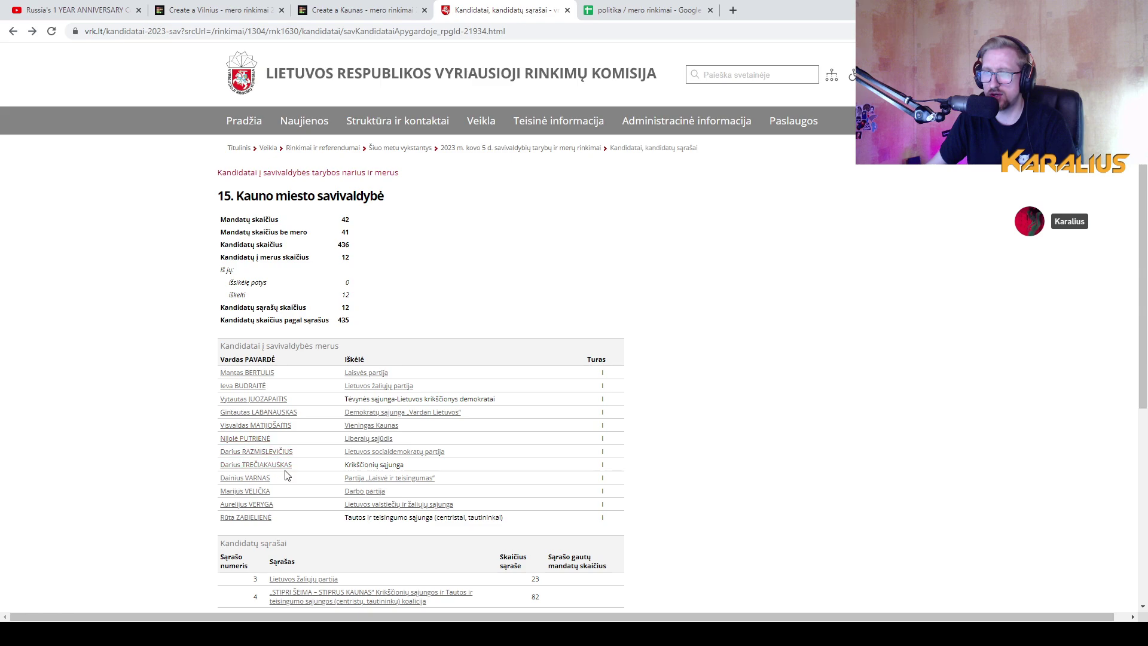
left_click(267, 480)
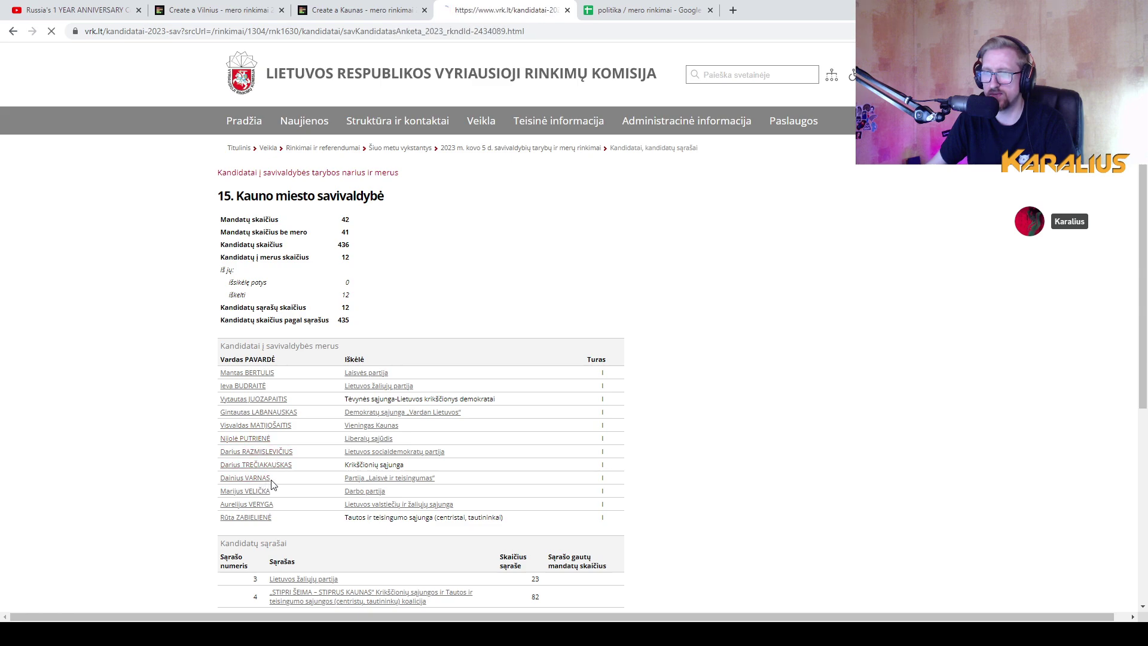
left_click(263, 492)
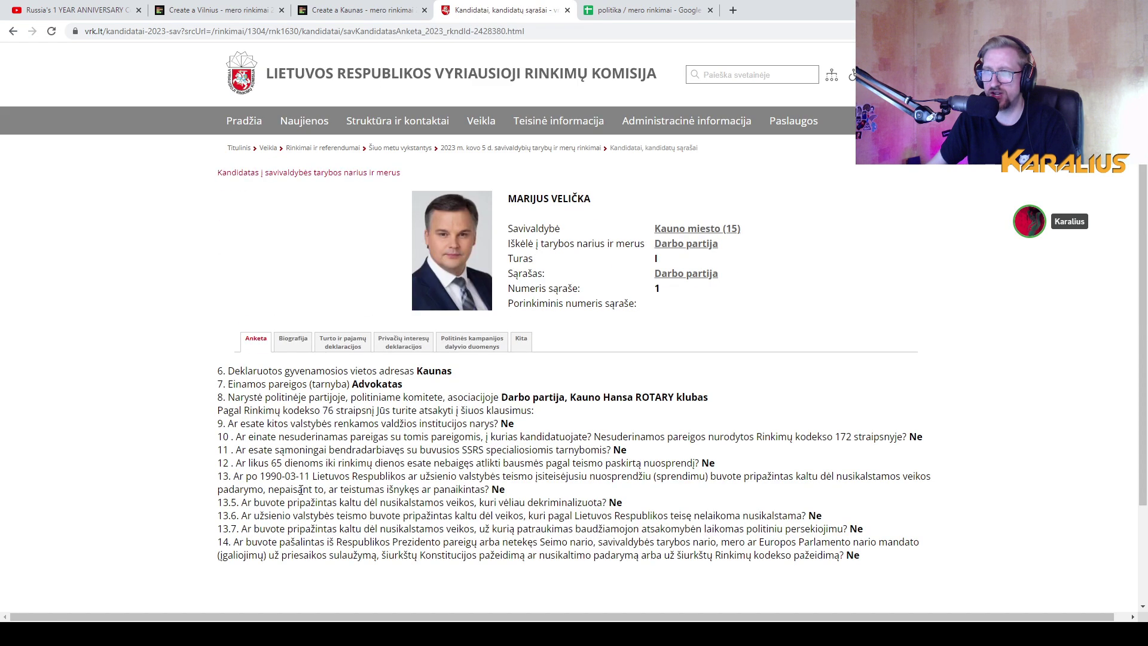
left_click(358, 11)
left_click(503, 10)
left_click(607, 6)
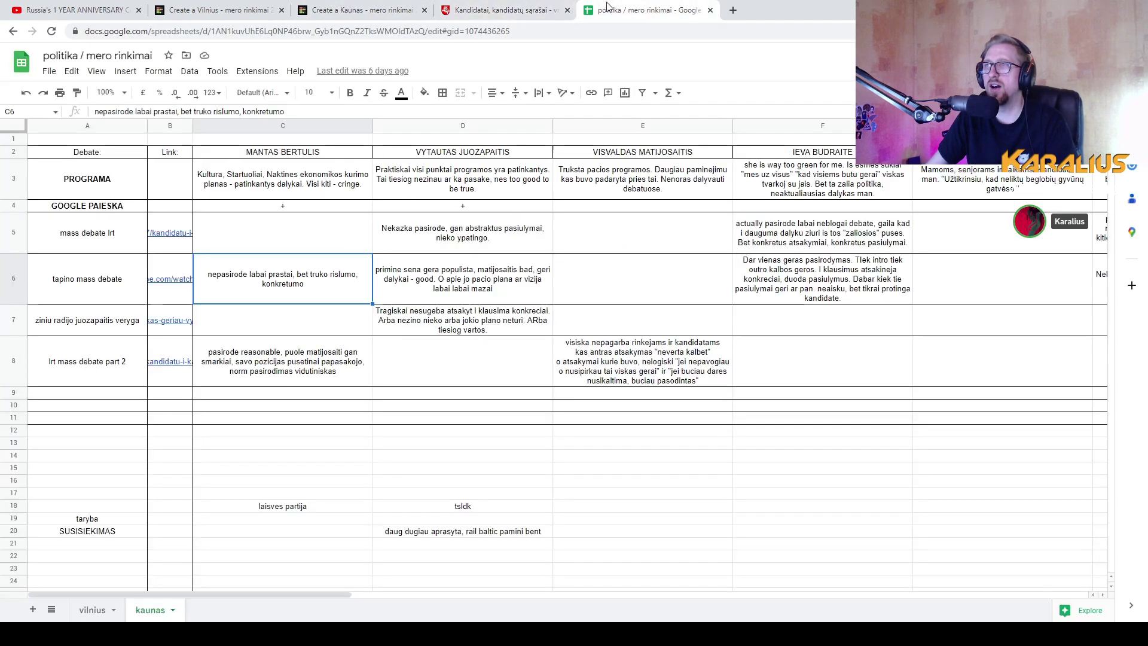
left_click_drag(335, 595, 825, 579)
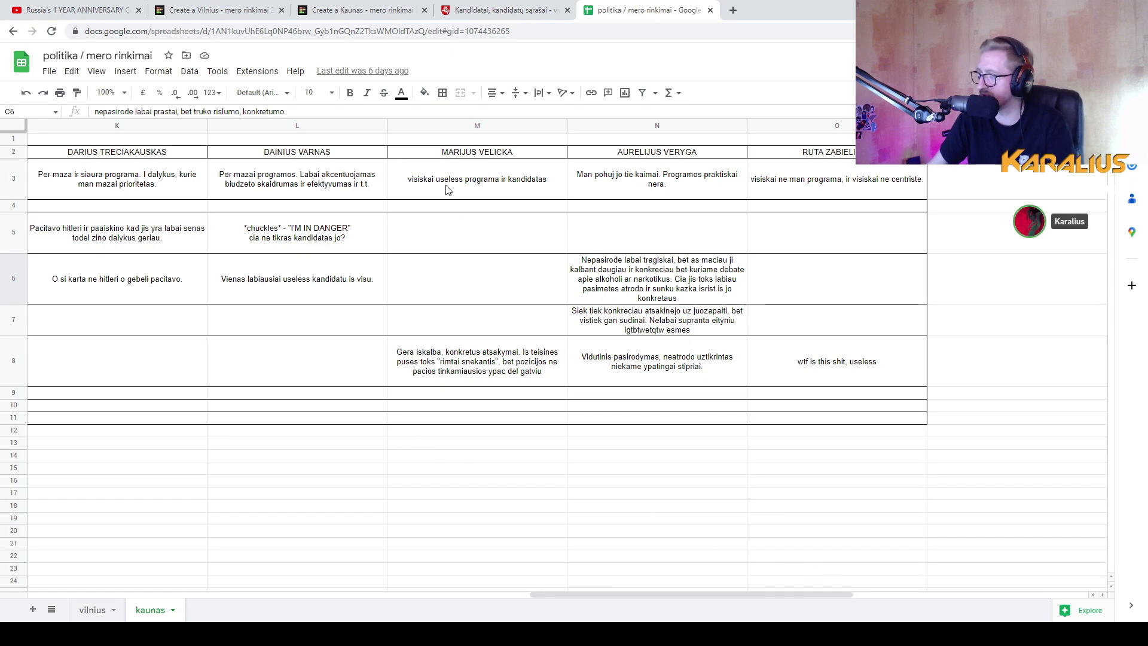
left_click_drag(636, 593, 610, 596)
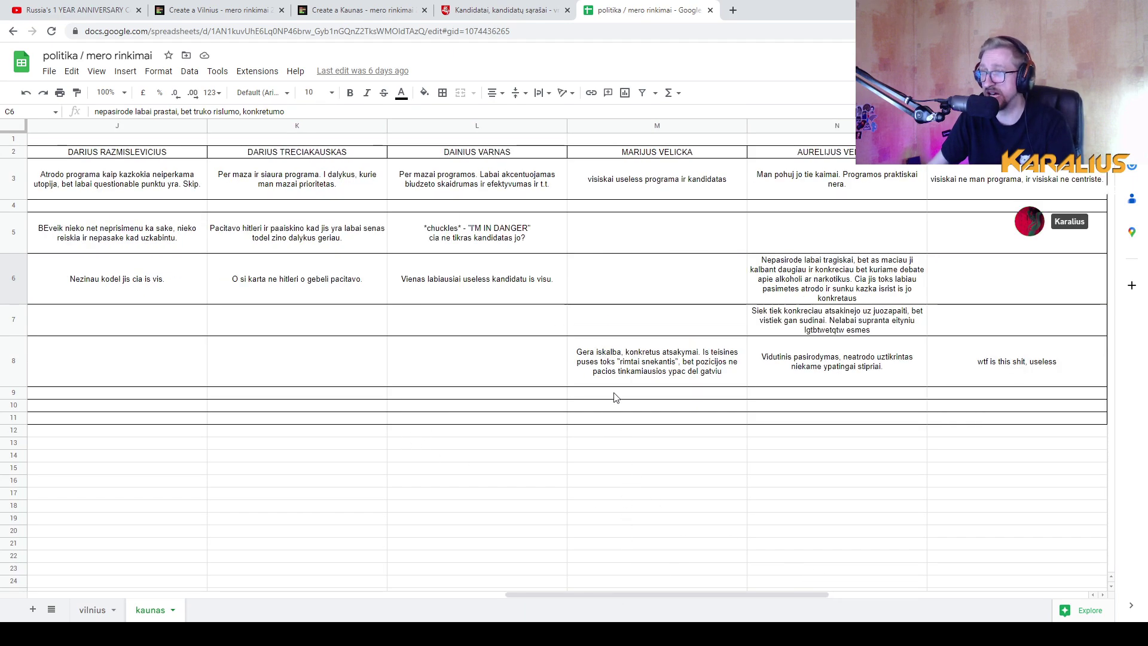
left_click(616, 369)
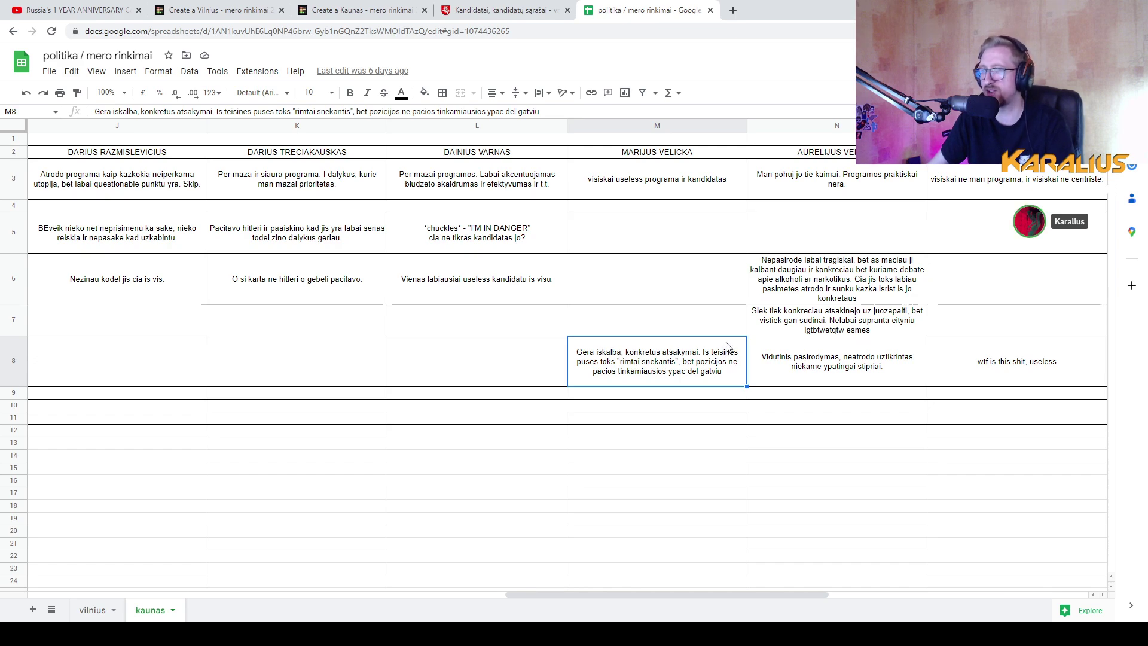
left_click(409, 8)
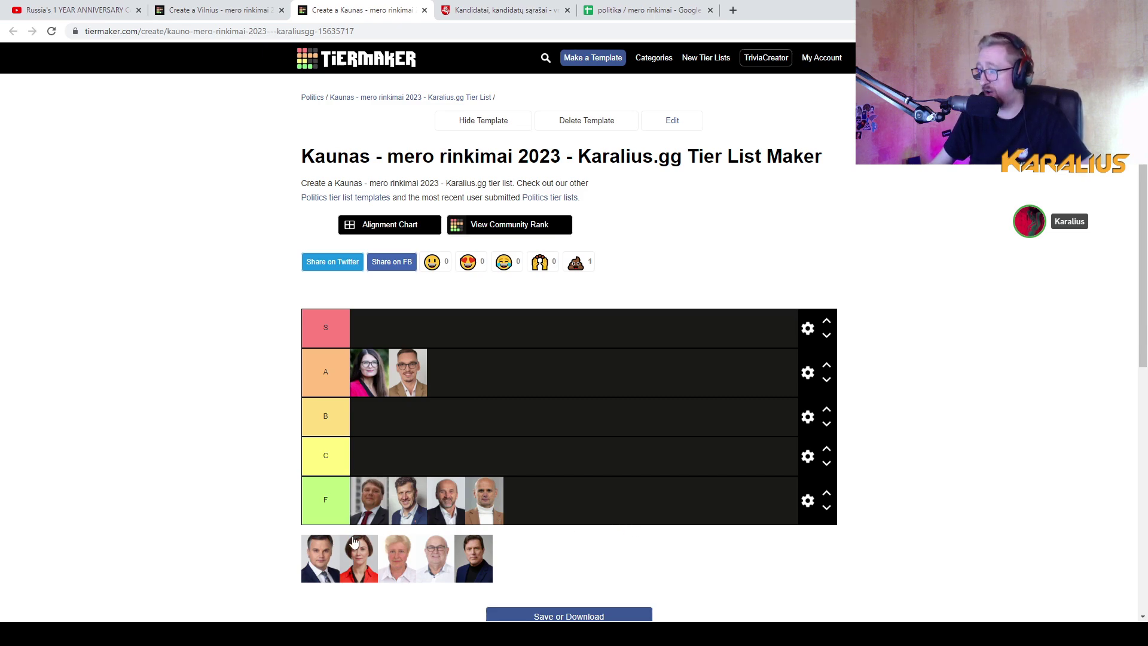
left_click_drag(318, 552, 509, 417)
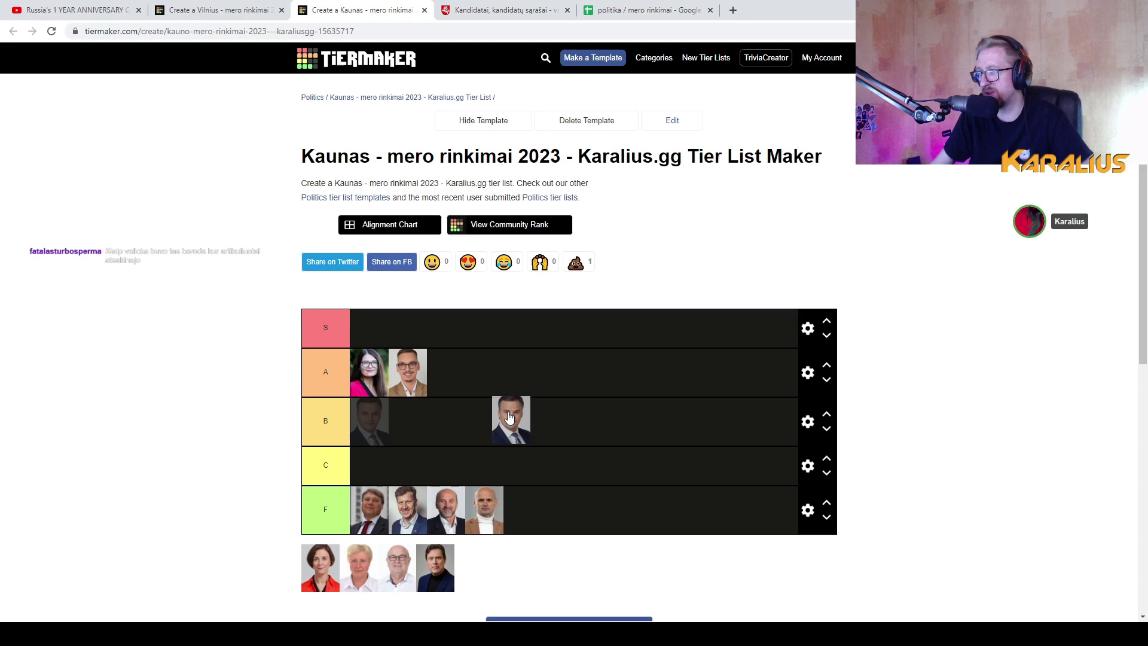
left_click_drag(509, 417, 560, 427)
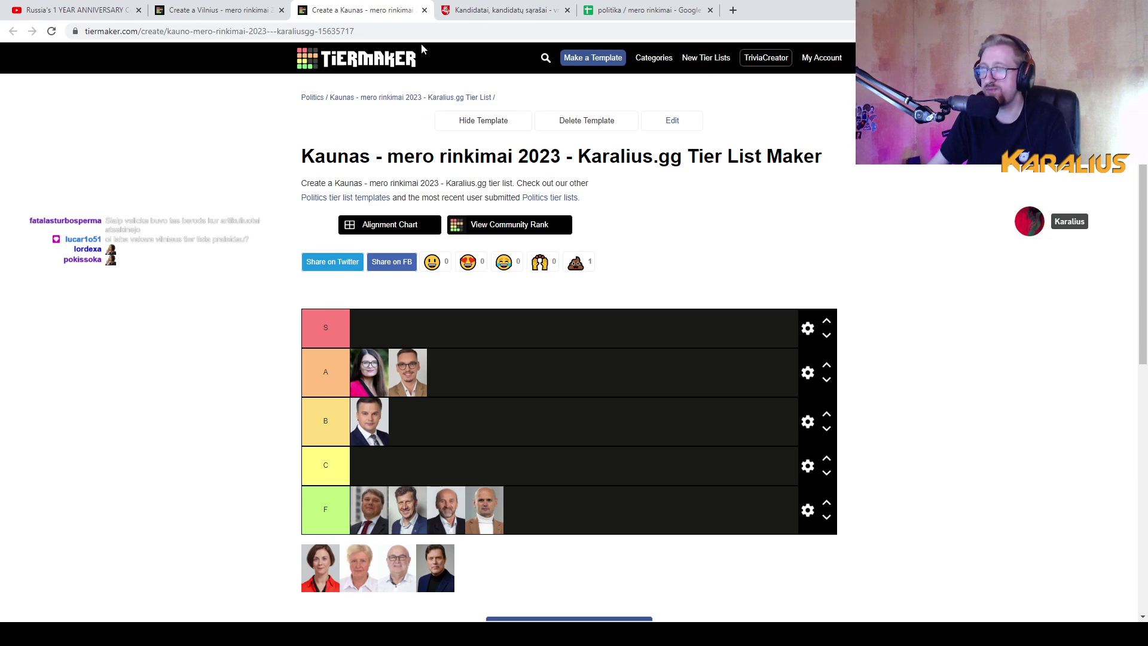
left_click(604, 10)
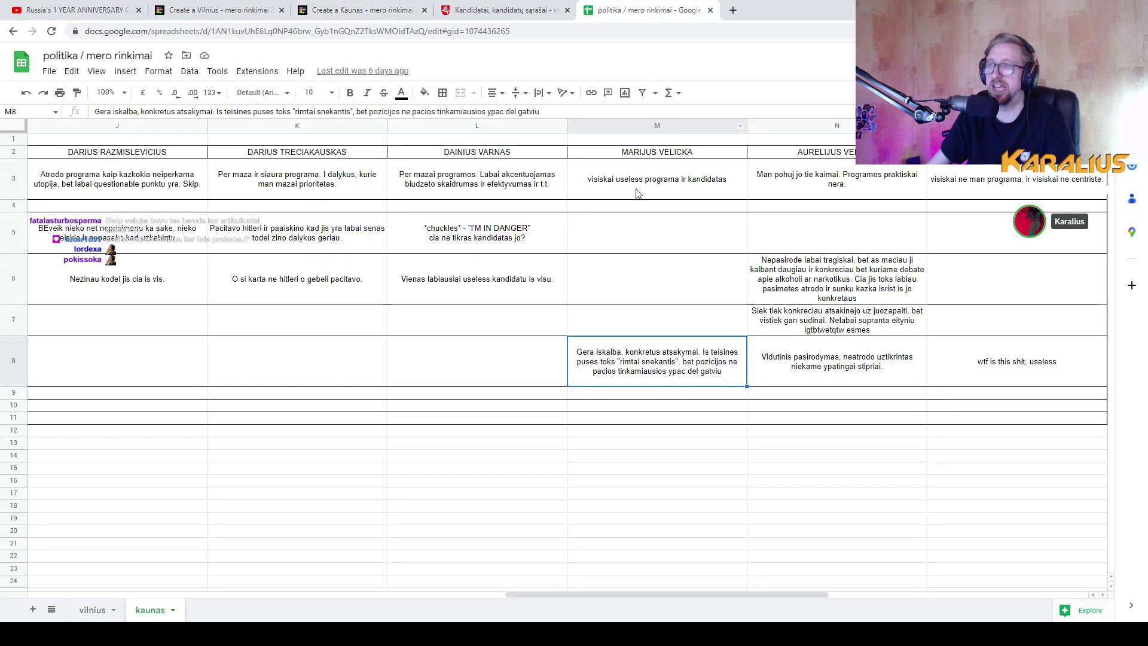
left_click_drag(508, 594, 321, 563)
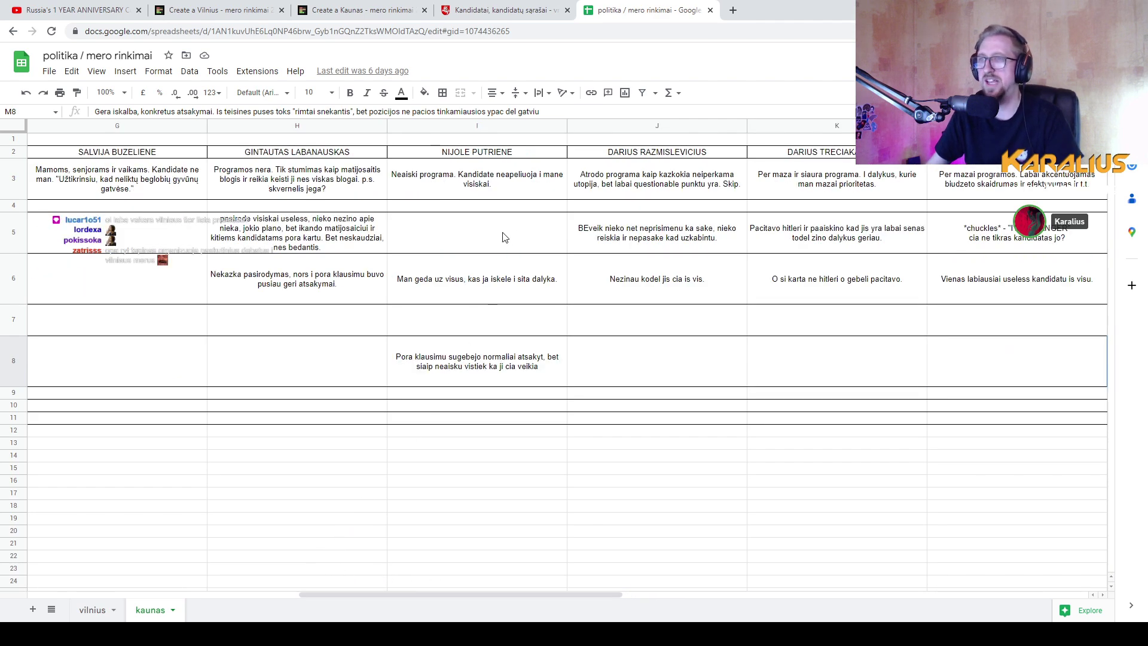
left_click(511, 191)
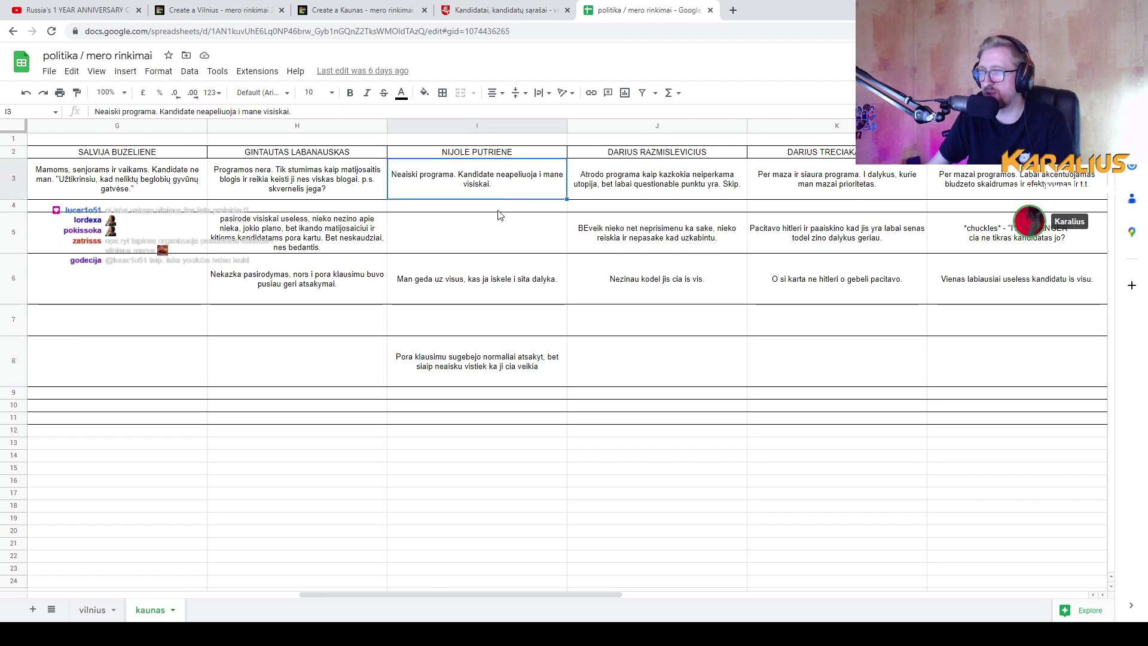
left_click(470, 296)
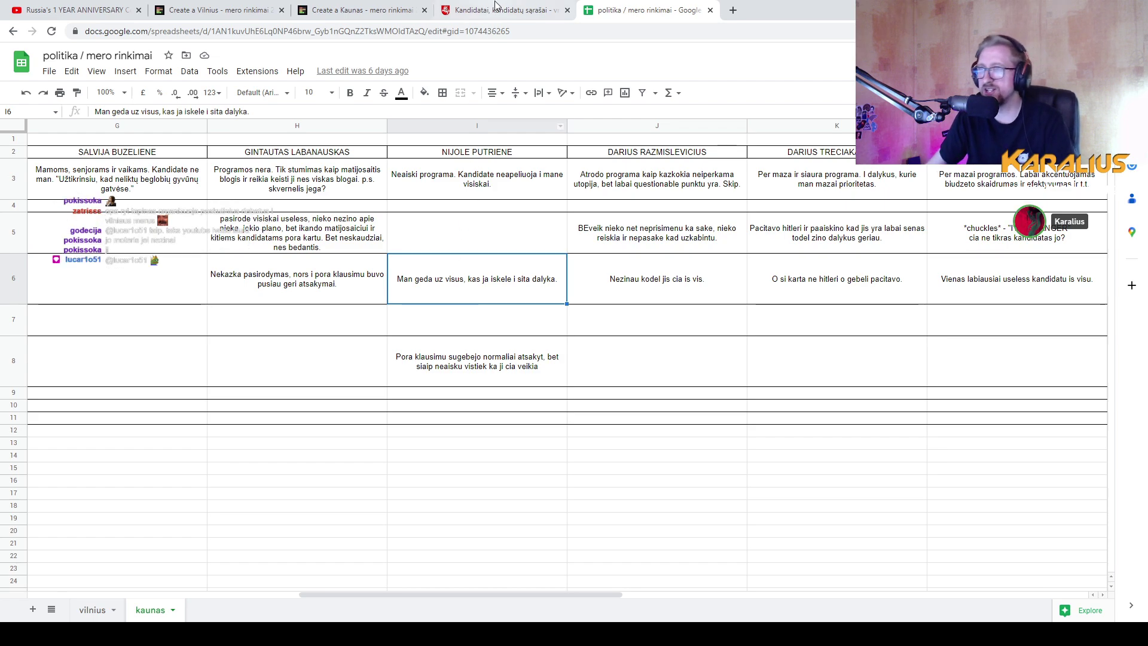
left_click(365, 11)
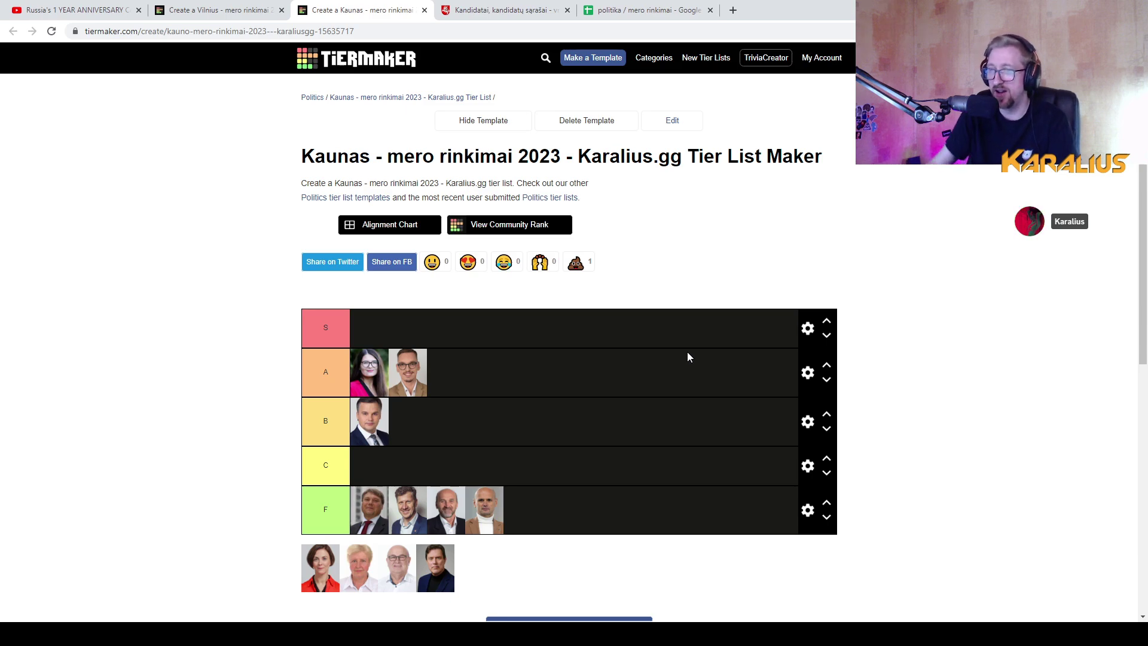
left_click_drag(323, 568, 534, 511)
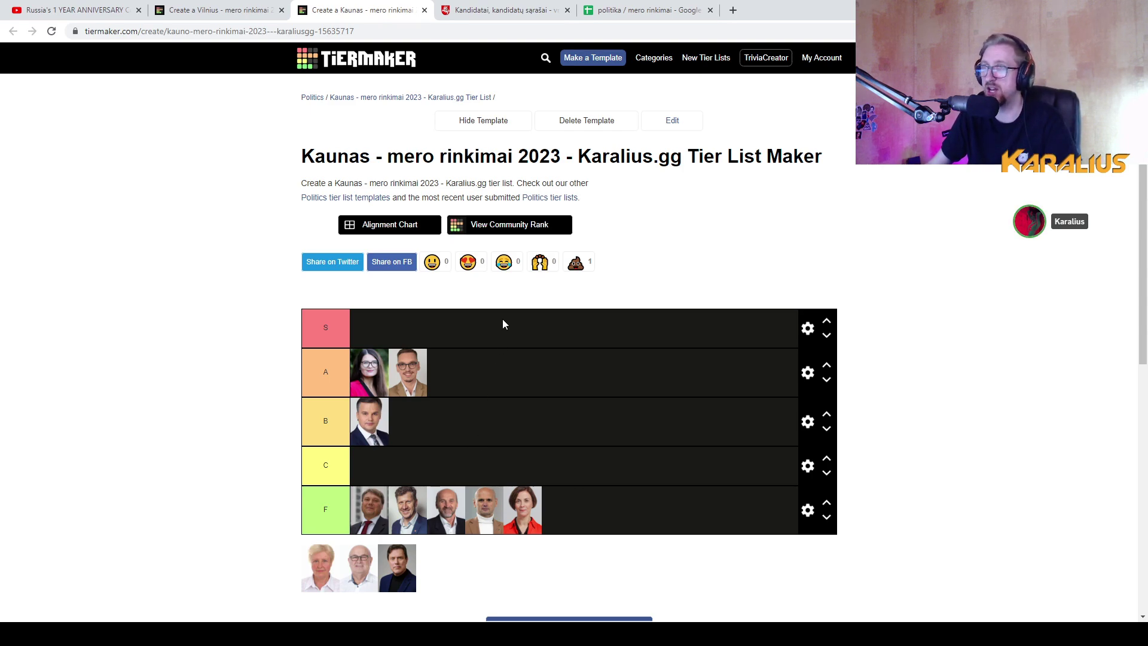
left_click(504, 5)
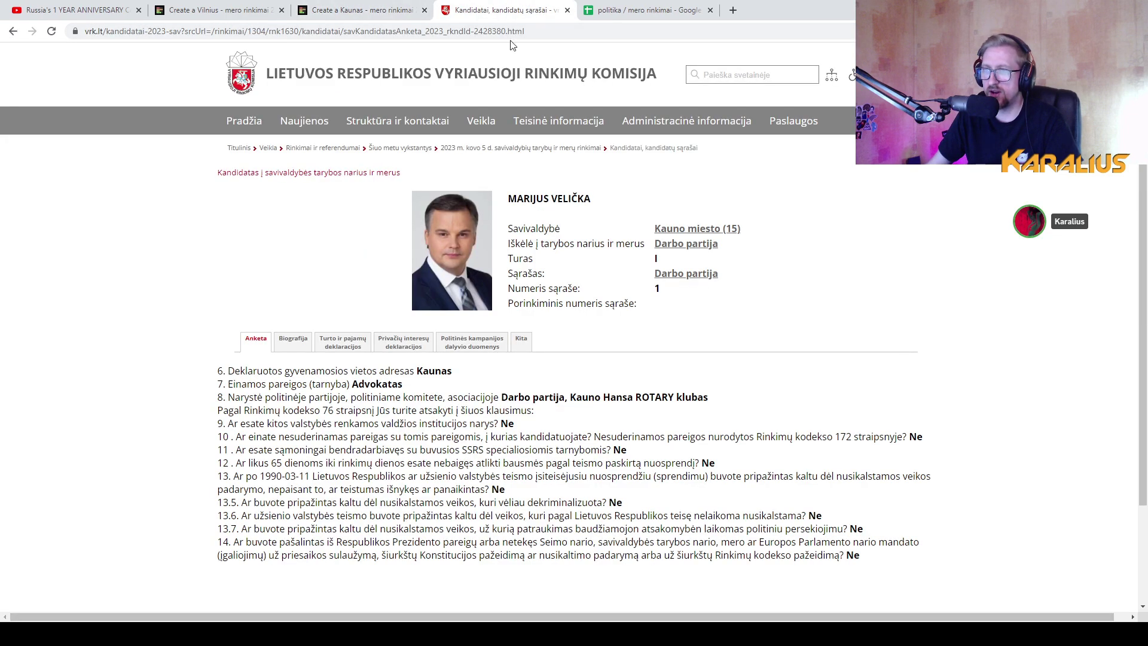
left_click(366, 10)
left_click(508, 10)
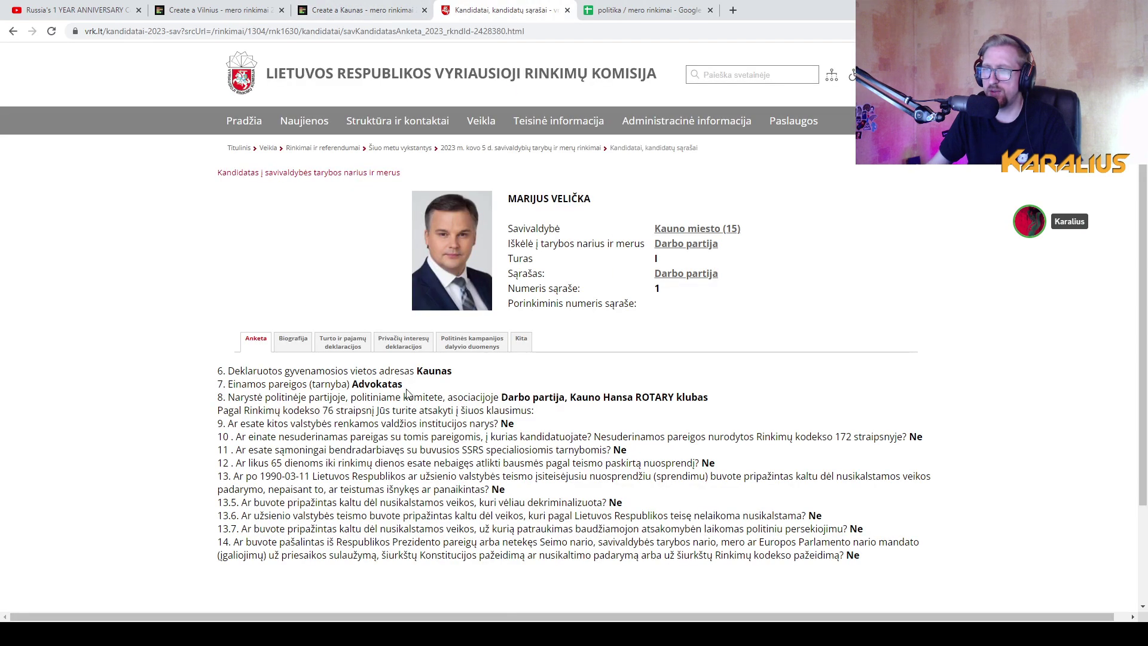
left_click(13, 31)
left_click(263, 518)
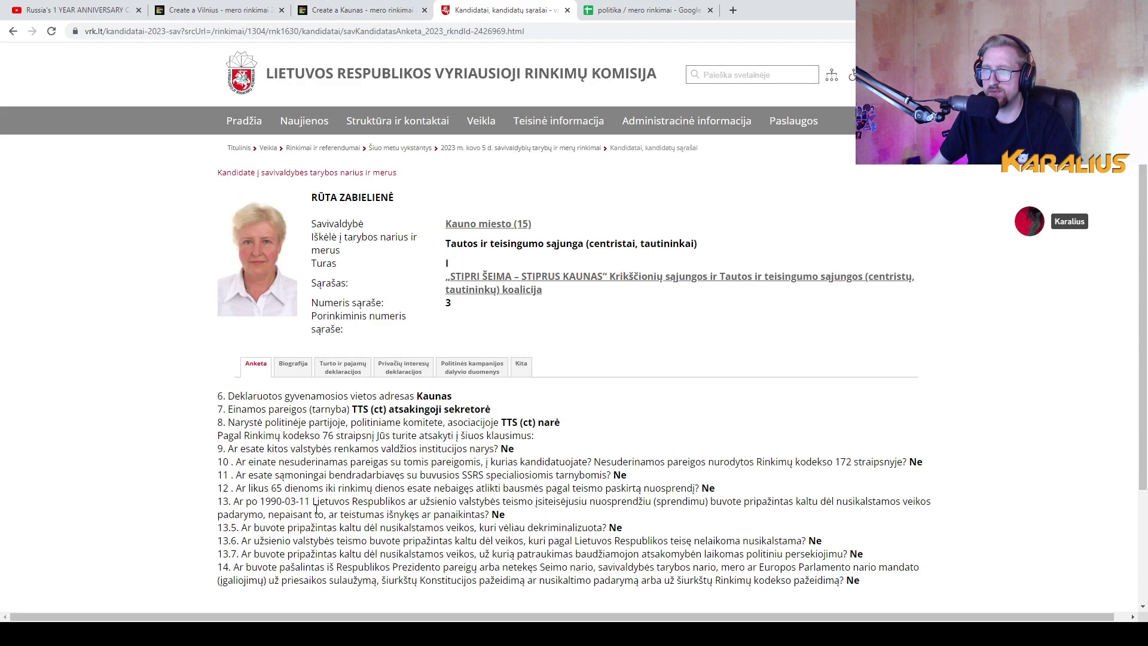
left_click(594, 7)
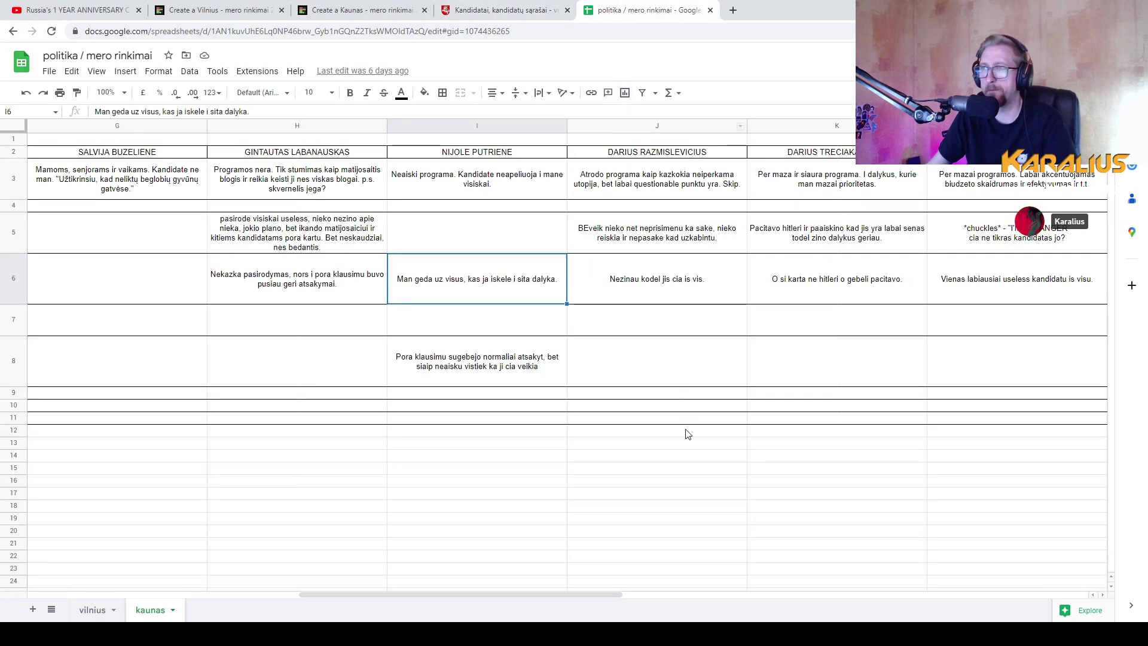
left_click_drag(554, 594, 817, 589)
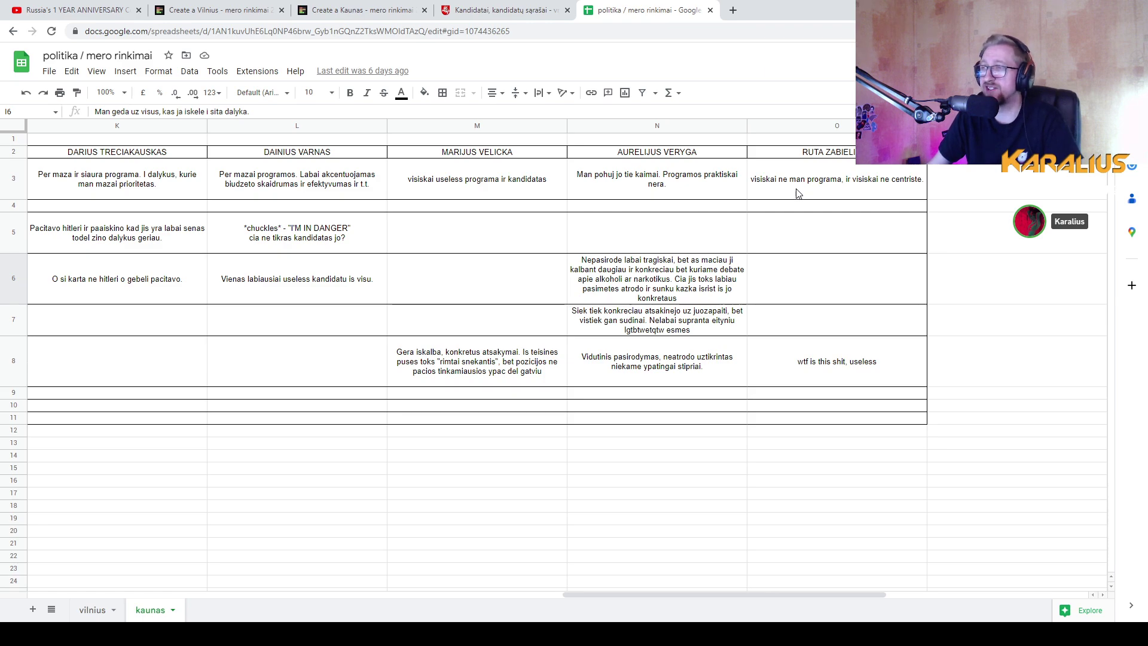
key("ctrl+2")
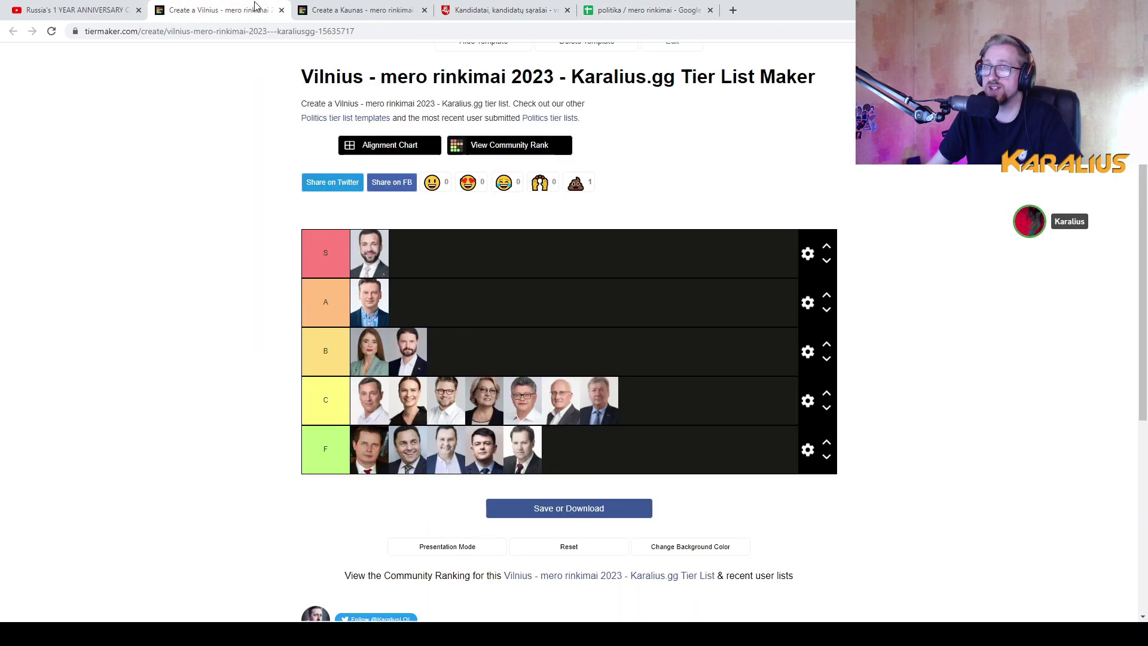
key("ctrl+3")
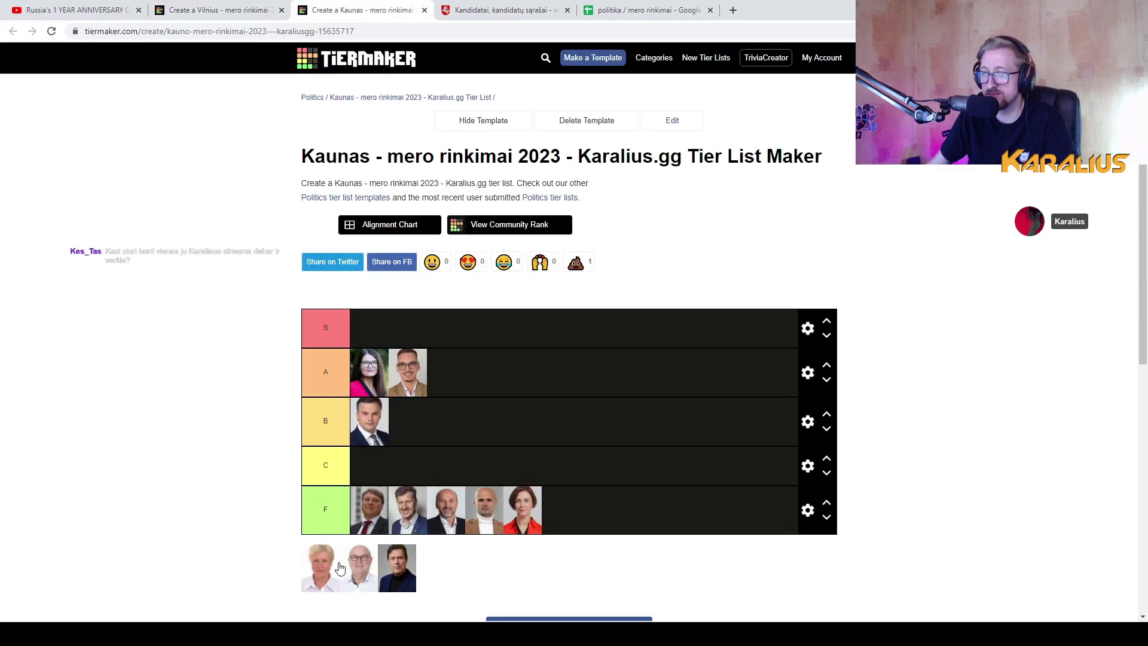
left_click_drag(333, 568, 583, 508)
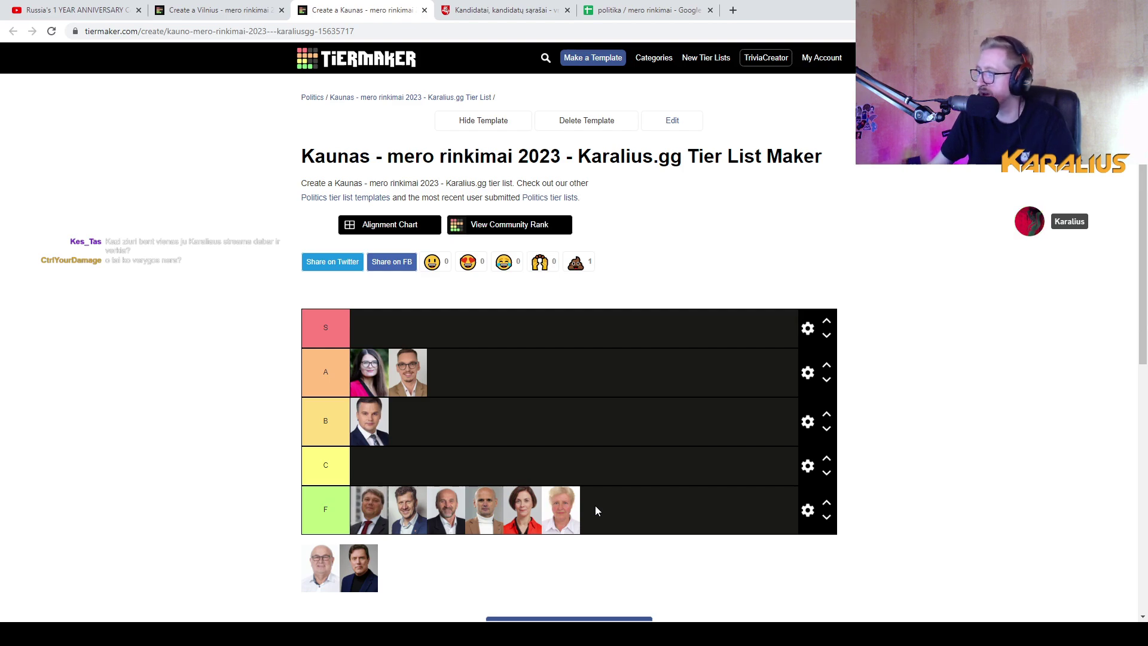
Check the photos in the Kaunas tier list, and open the Aurelijus Veryga profile from the candidate list in a separate tab
key("ctrl+Tab")
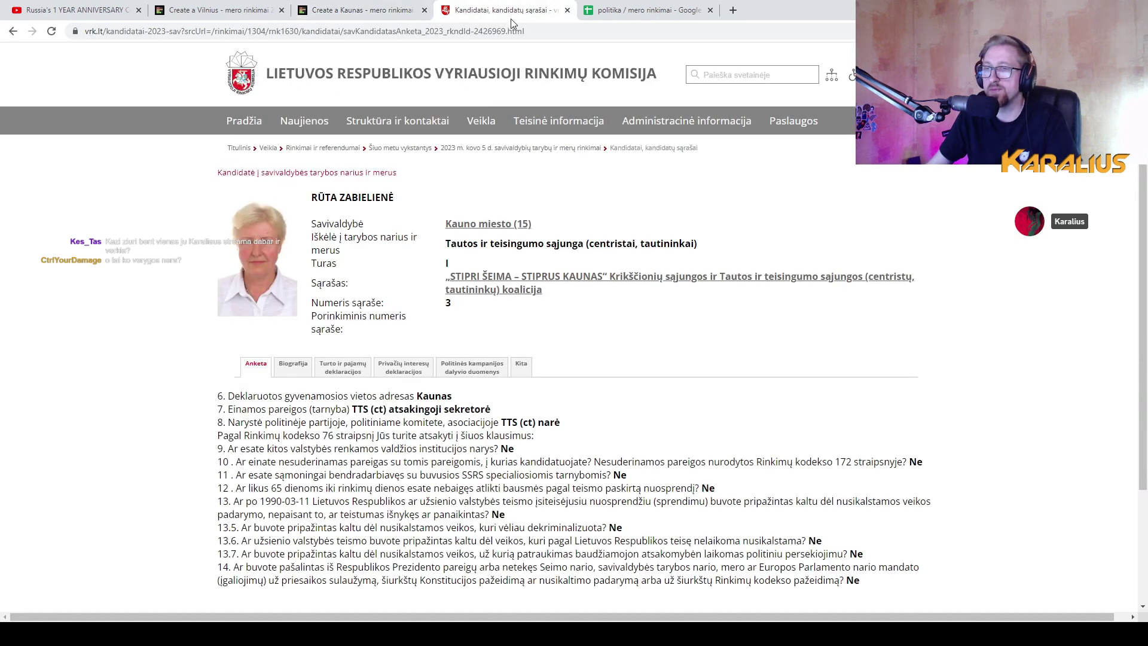
key("alt+Left")
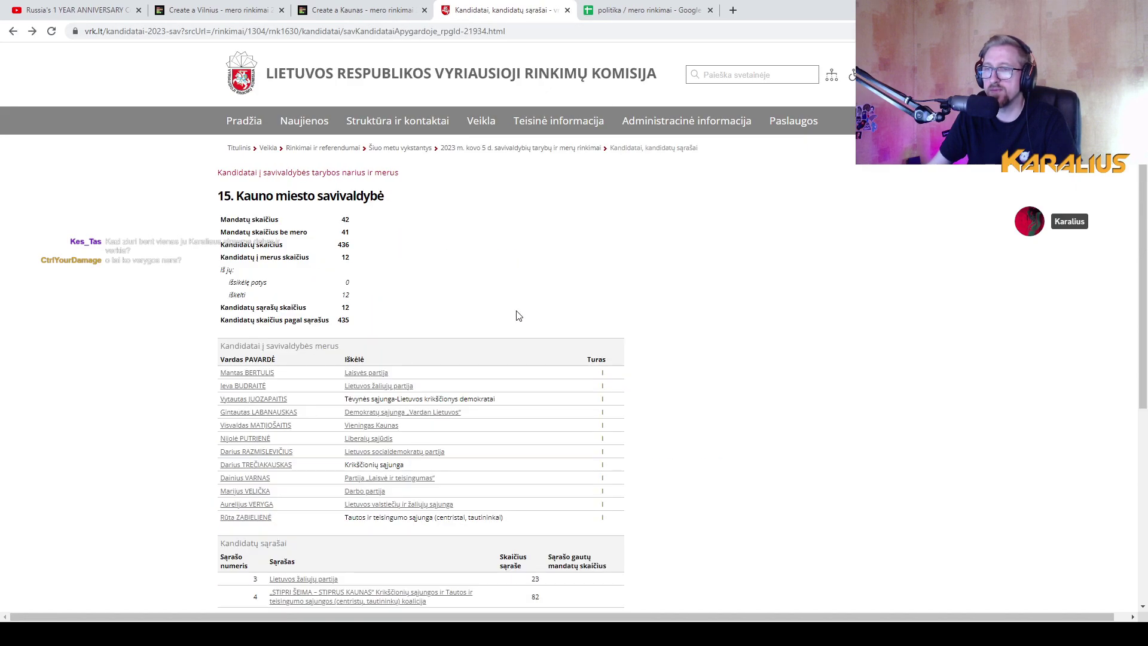
left_click(385, 9)
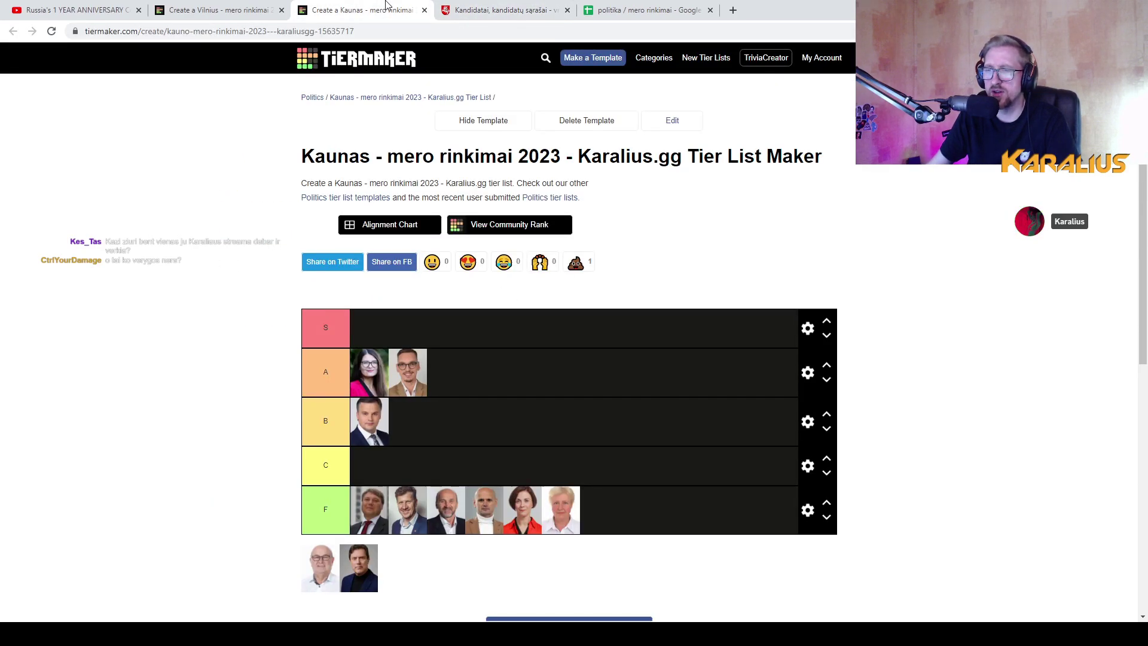
left_click(520, 6)
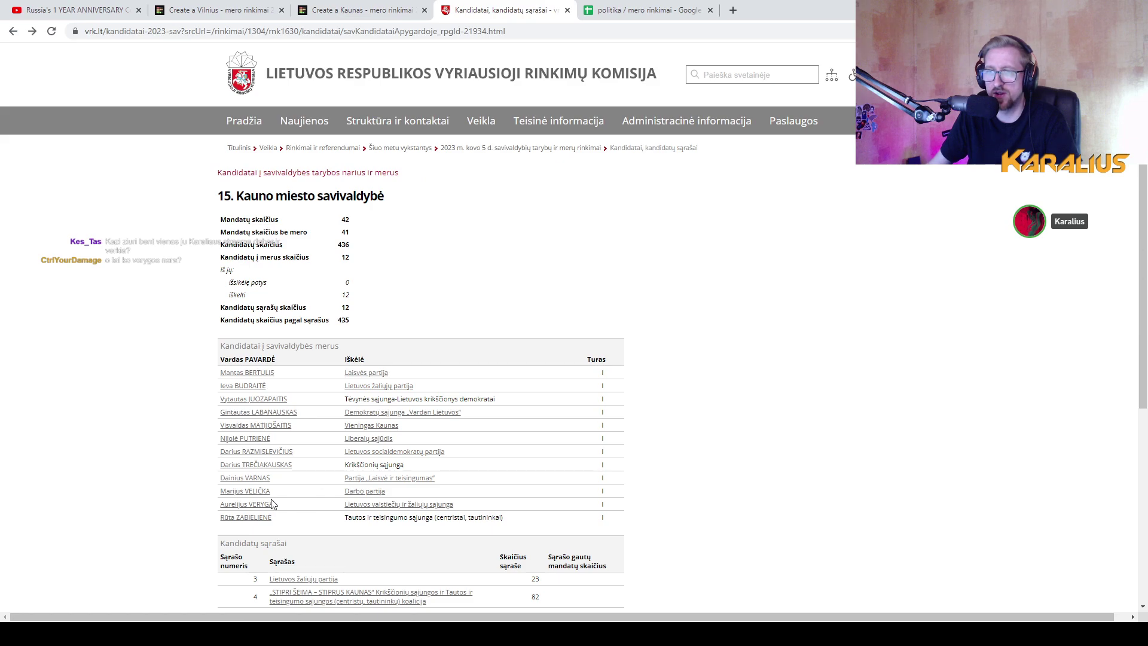
middle_click(263, 505)
left_click(609, 6)
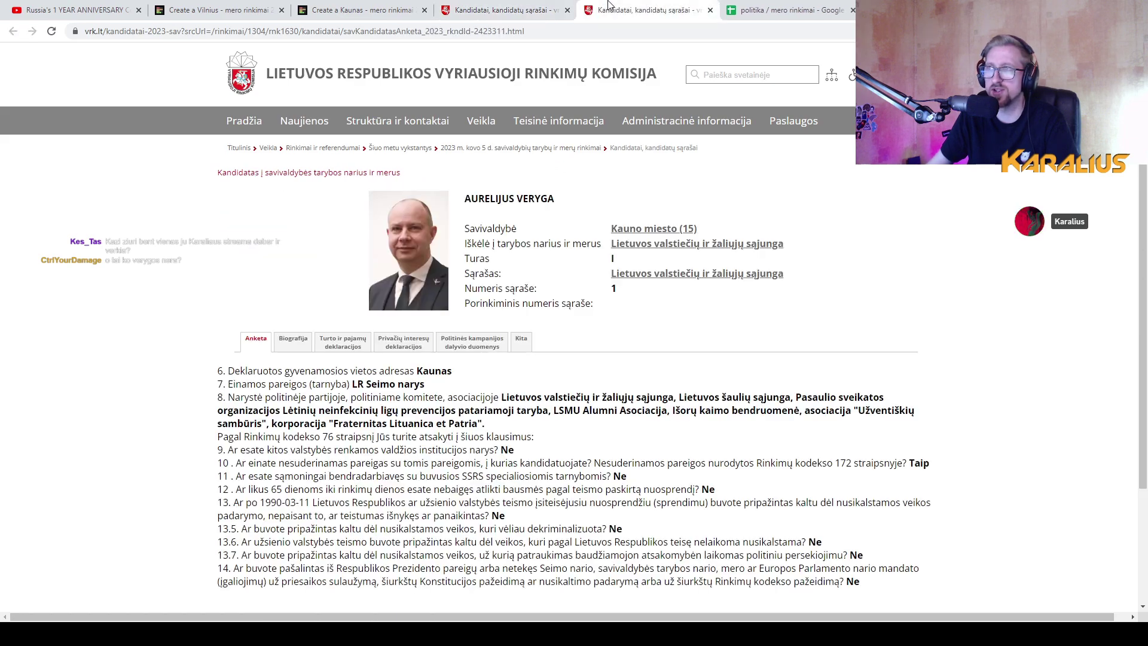
Compare the Kaunas candidate list with the ranked and unranked photos in the Kaunas tier list to check whether any candidate is missing
left_click(493, 7)
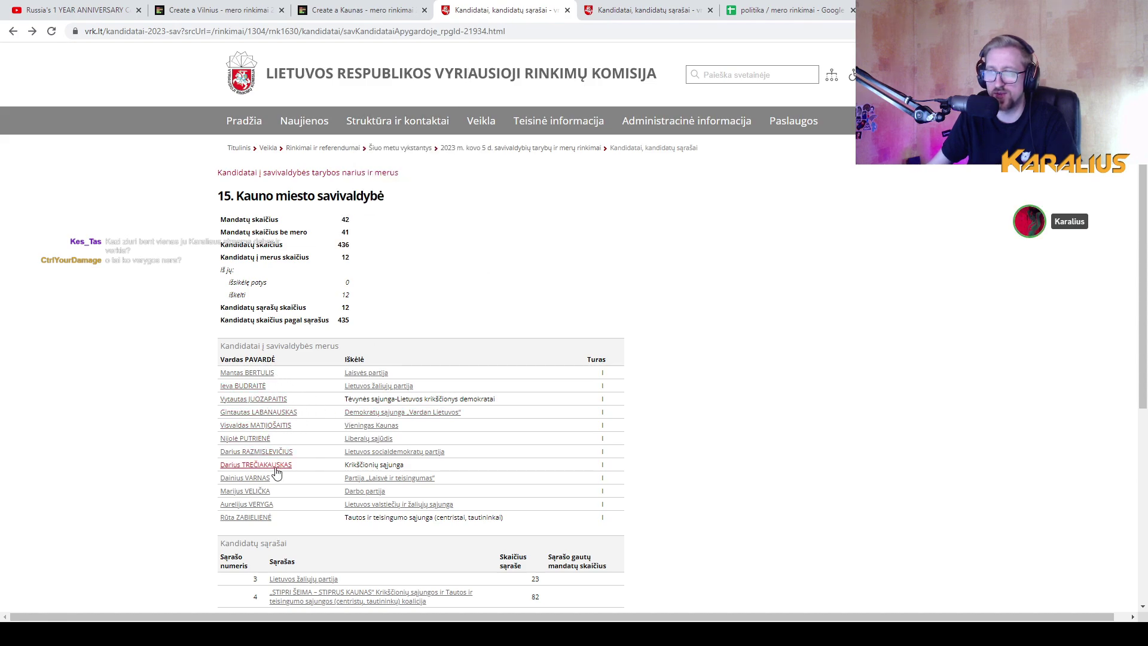
key("ctrl+shift+Tab")
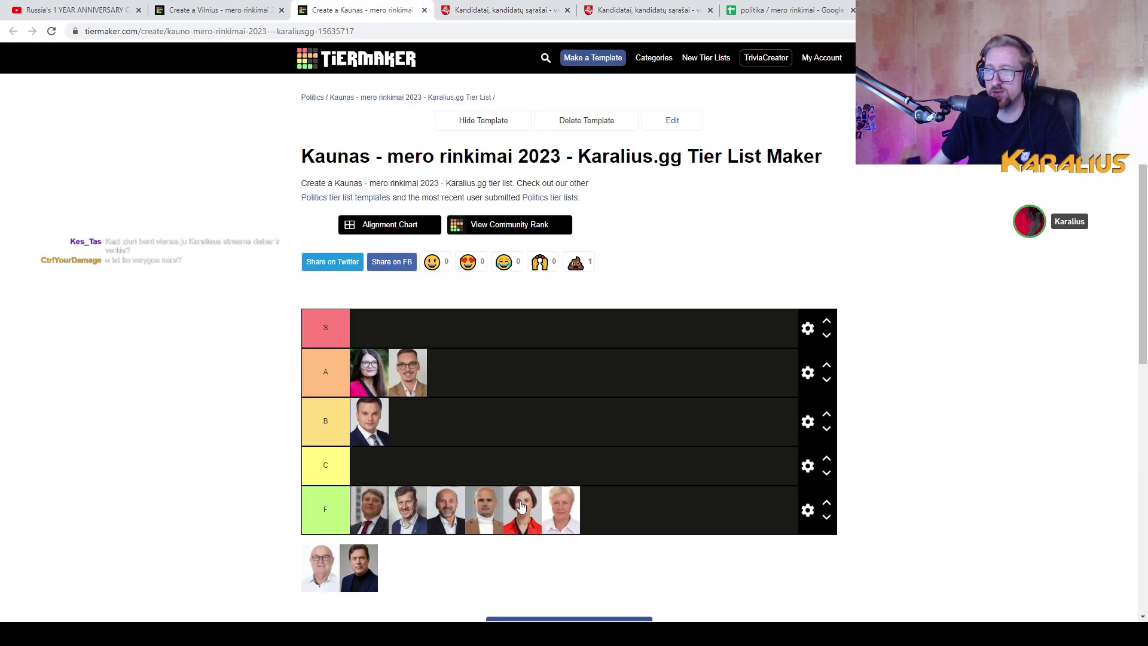
left_click(518, 7)
key("ctrl+Tab")
key("ctrl+shift+Tab")
key("ctrl+shift+Tab")
scroll(569, 466, "down", 1)
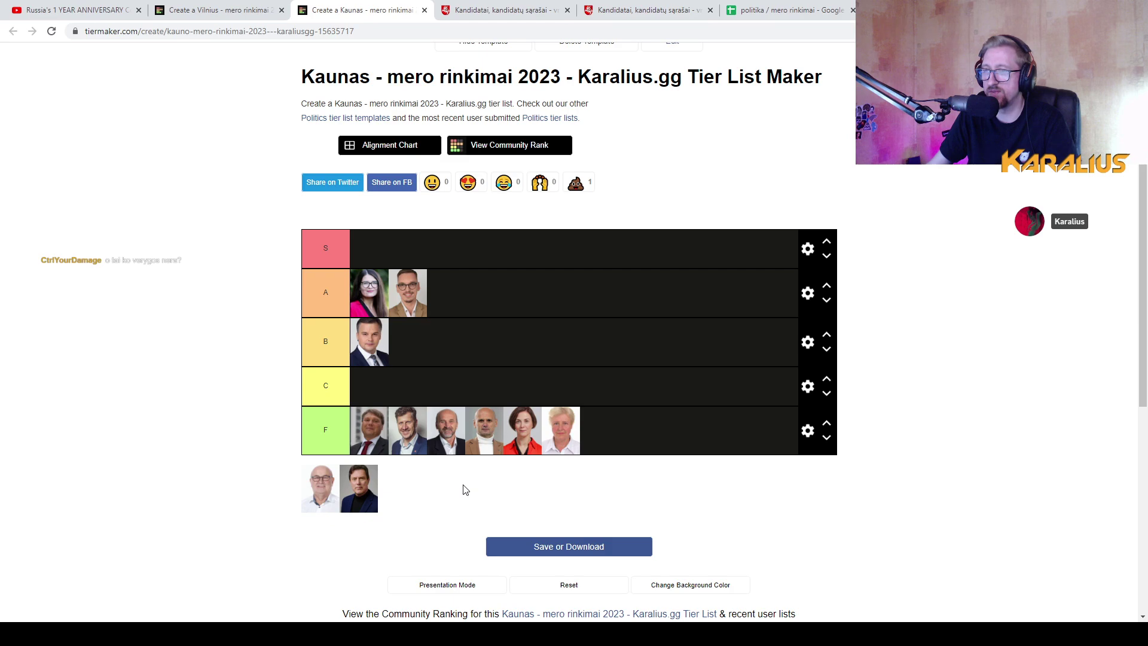
scroll(465, 490, "up", 1)
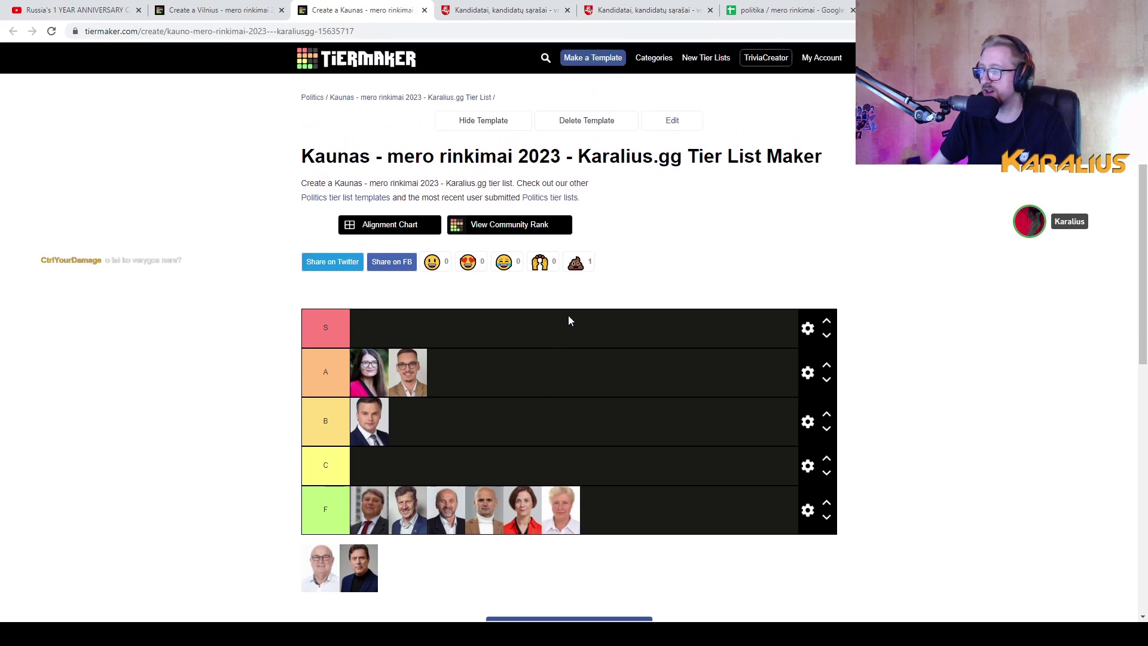
left_click(512, 5)
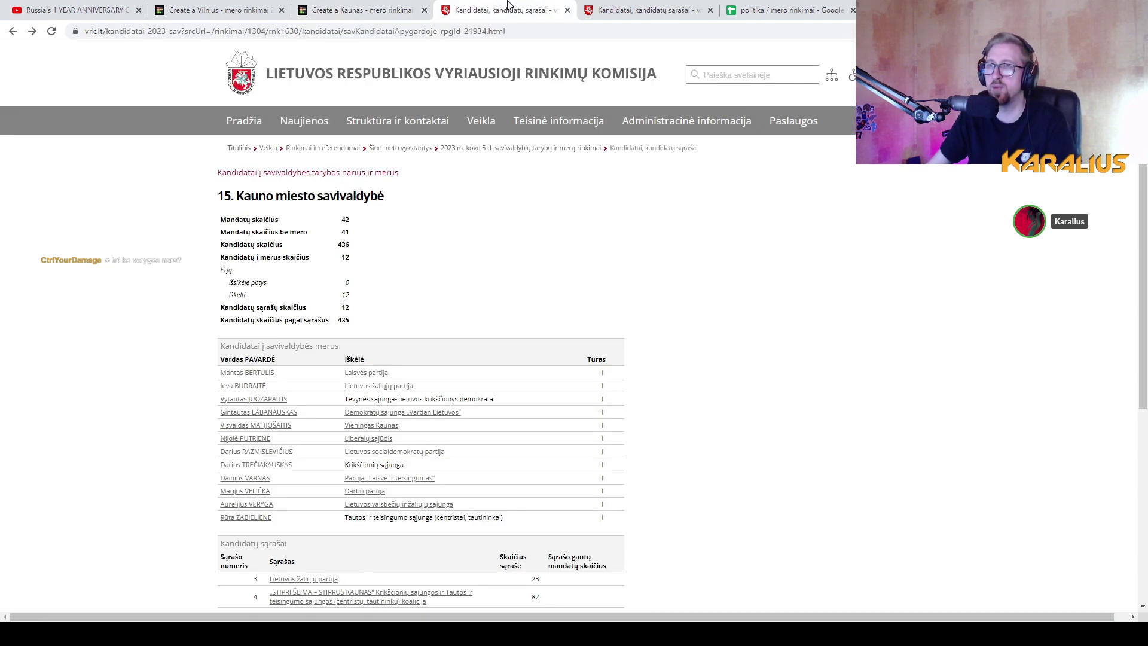
left_click(330, 6)
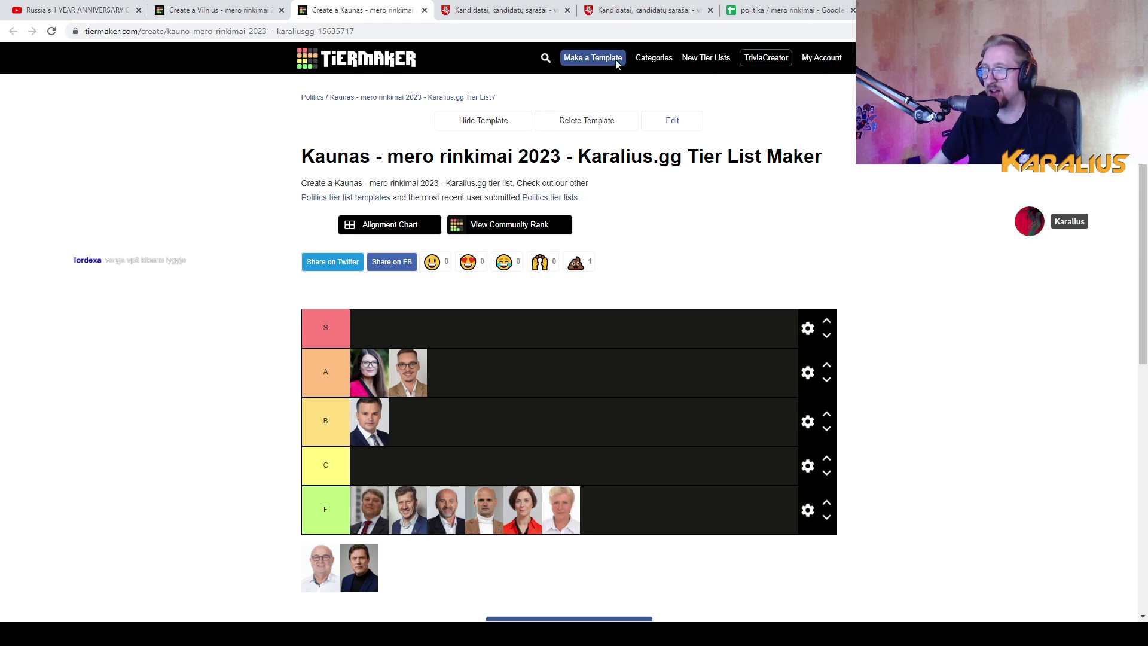
Read the Visvaldas Matijosaitis notes in the kaunas sheet, and place that candidate in the F tier of the Kaunas tier list
left_click(752, 6)
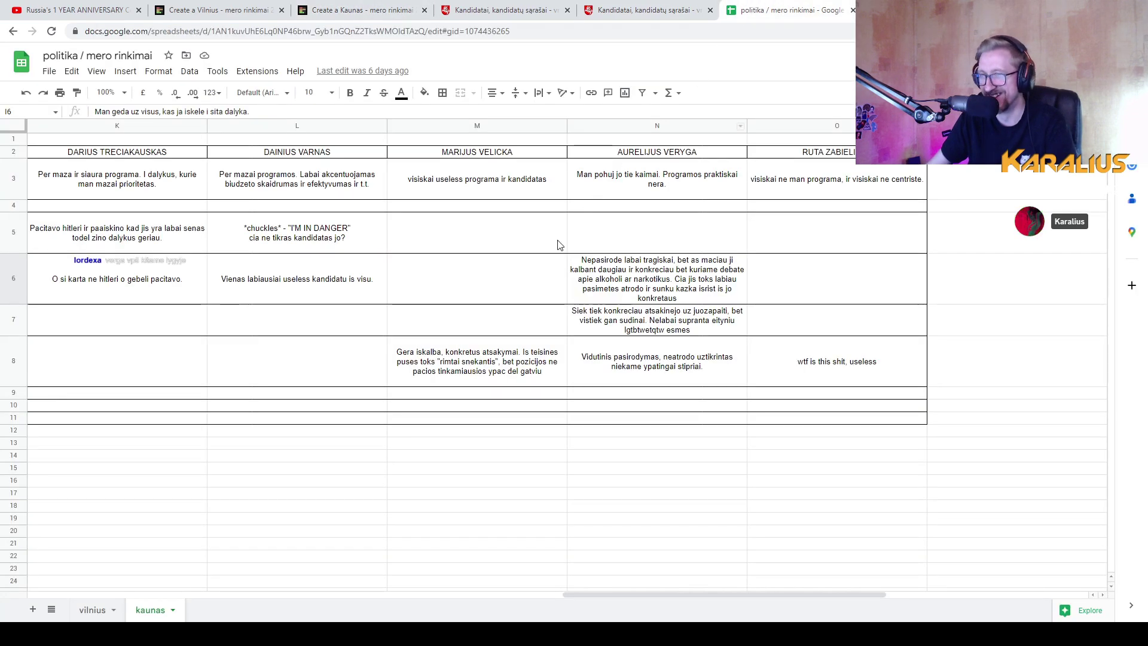
left_click_drag(611, 594, 90, 583)
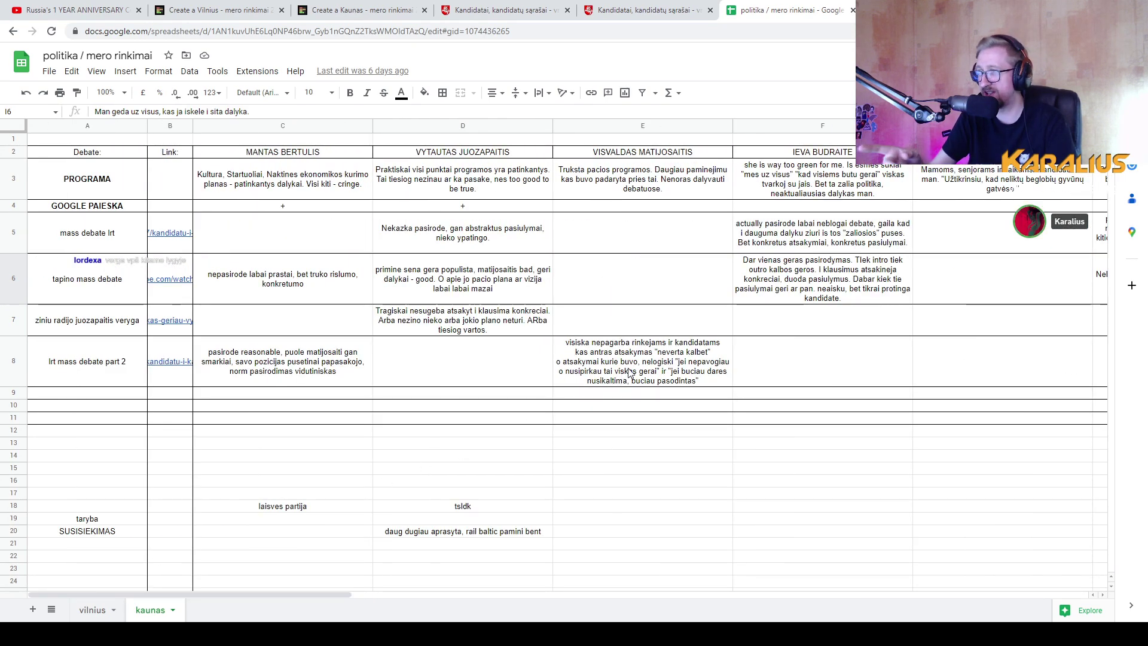
left_click(635, 180)
left_click(688, 353)
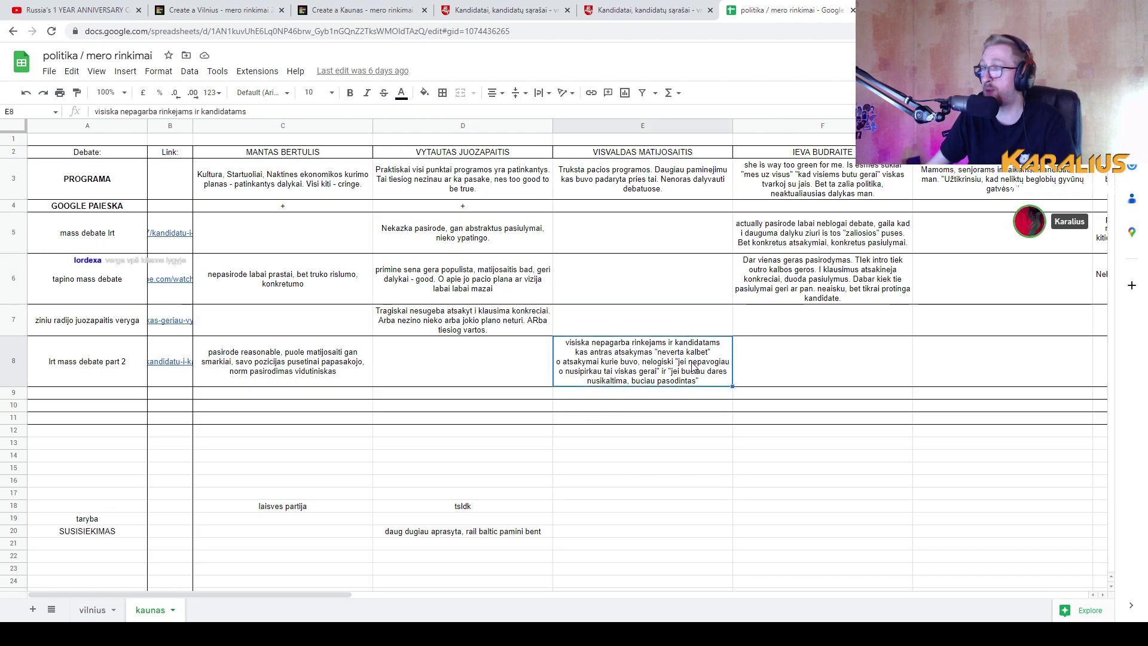
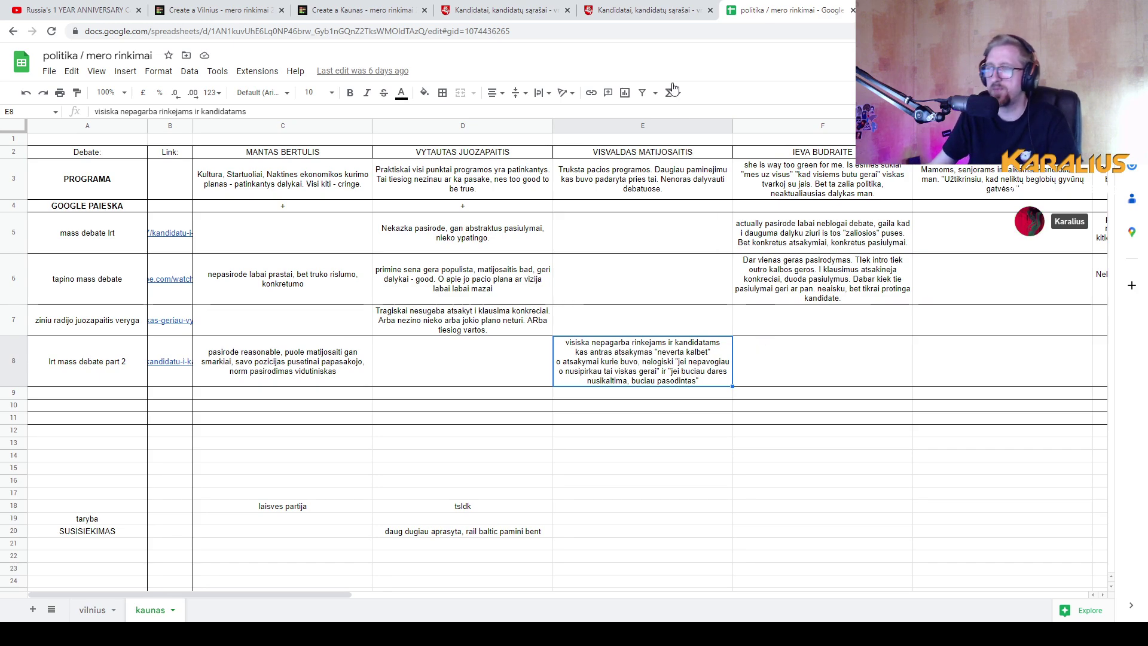
left_click(219, 10)
left_click(359, 10)
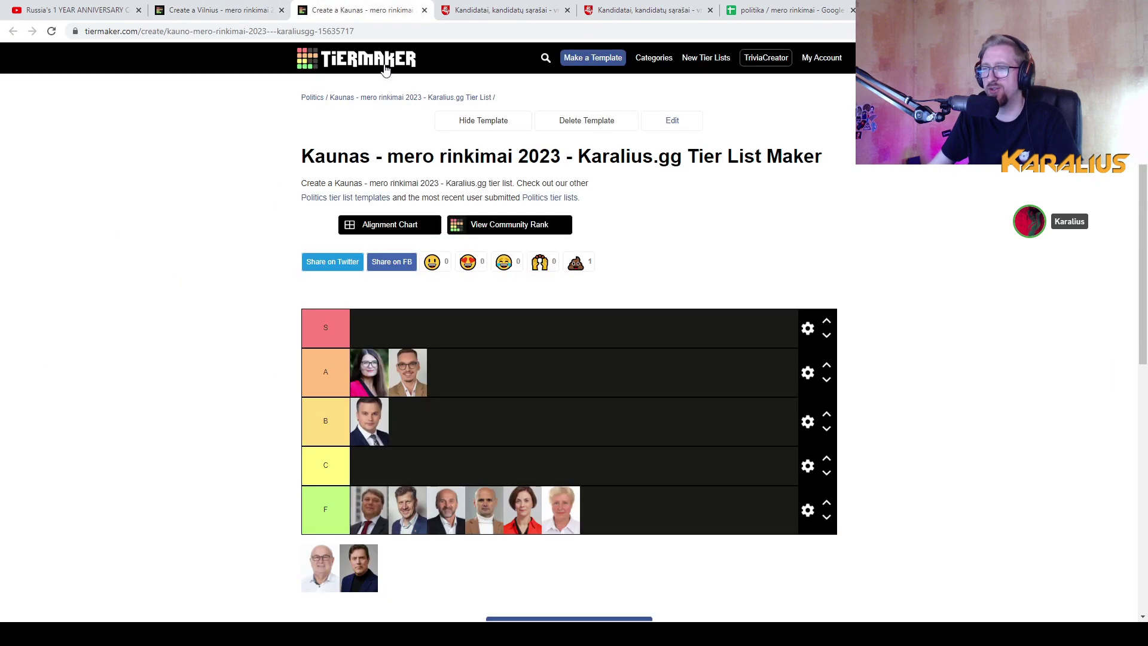
left_click_drag(338, 560, 601, 513)
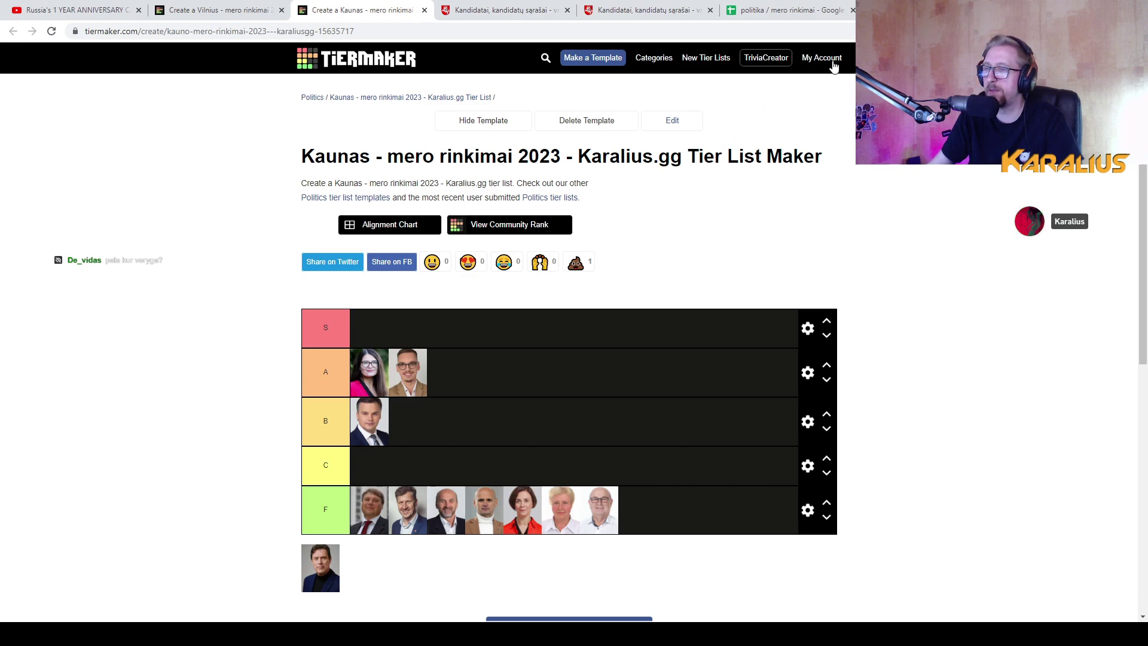
Download the photo from the Aurelijus Veryga profile as Aurelijus Veryga.jpeg, and open the TierMaker account page in a separate tab
left_click(509, 10)
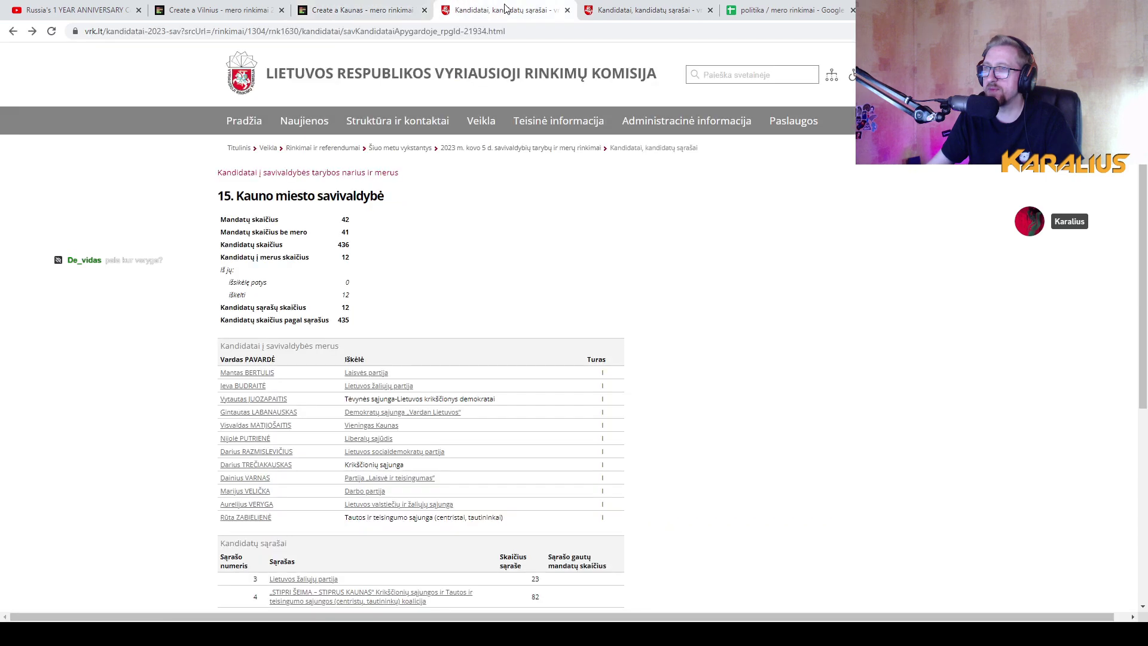
left_click(611, 12)
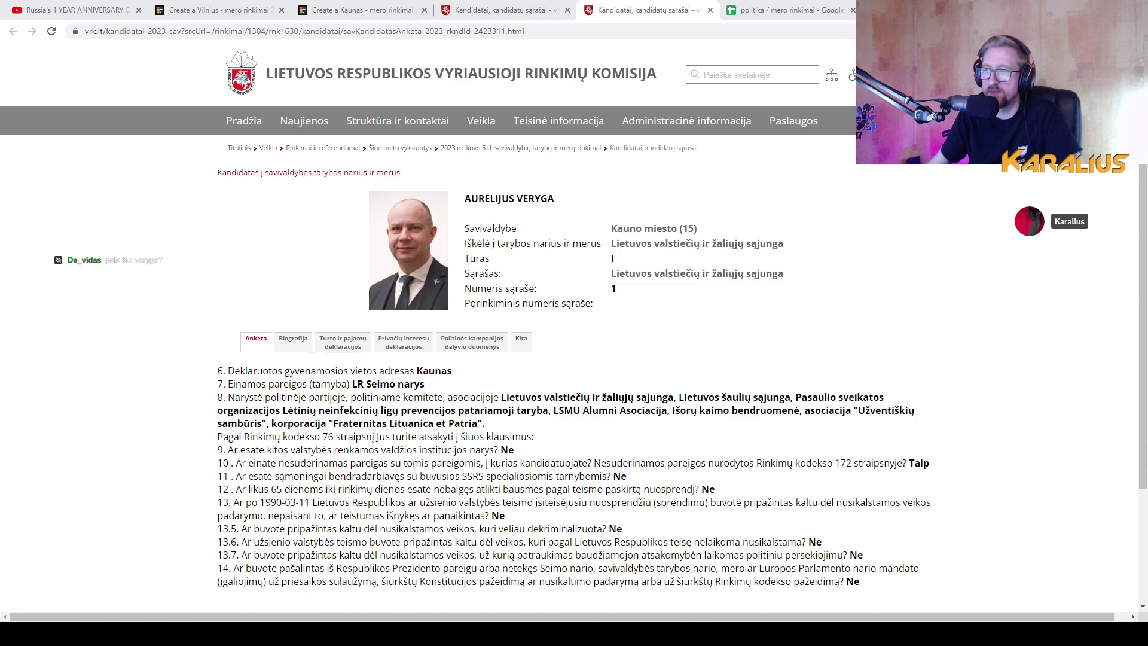
key("ctrl+shift+Tab")
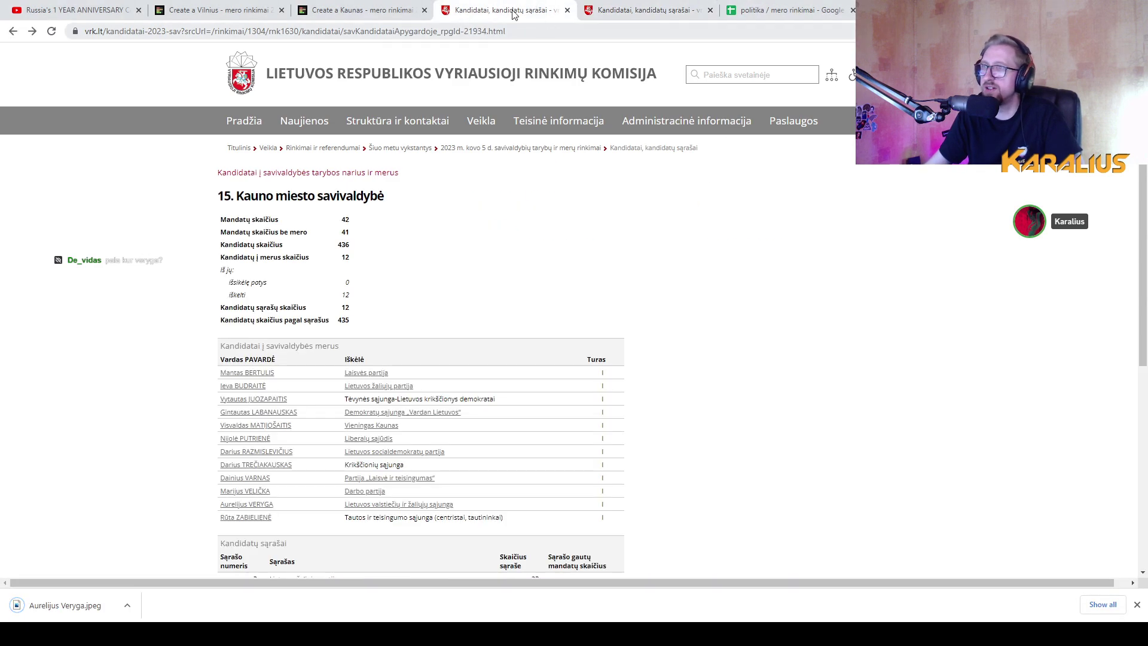
key("ctrl+shift+Tab")
left_click(820, 58)
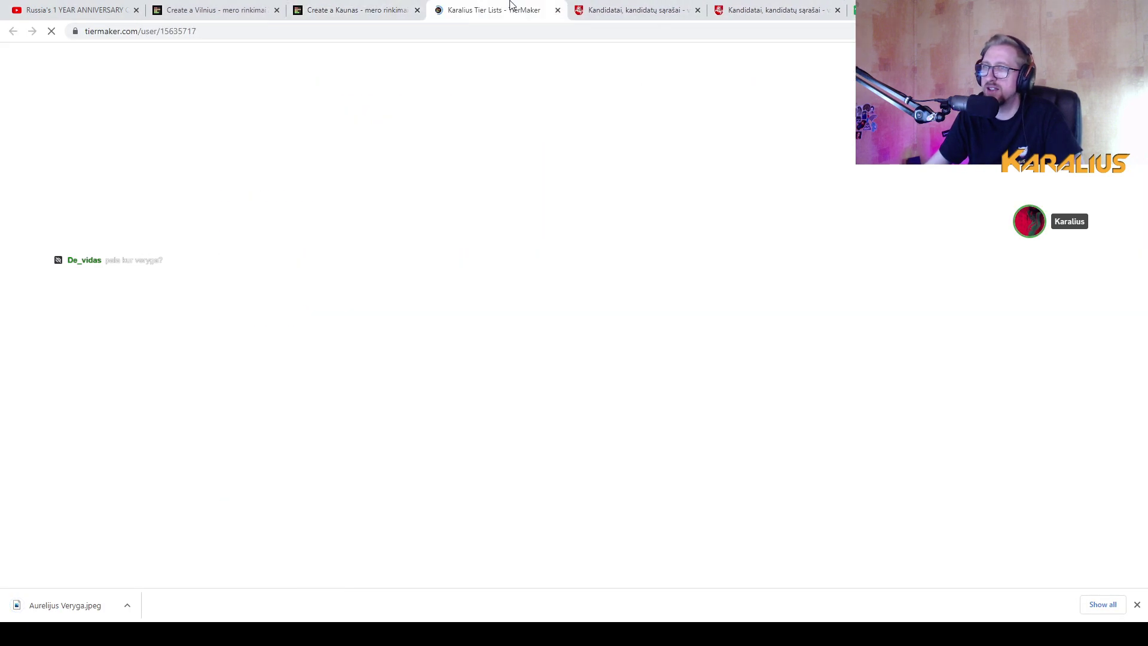
Open the Kaunas mayoral election template for editing and add Aurelijus Veryga.jpeg to its tier list images
left_click(353, 242)
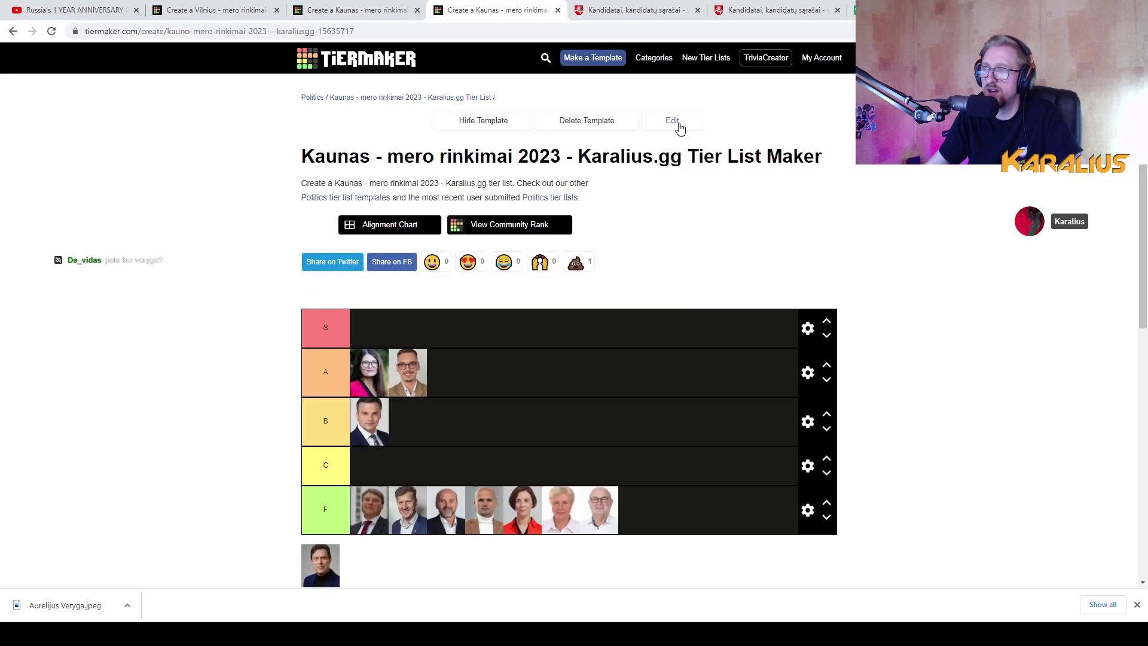
left_click(678, 123)
scroll(591, 415, "down", 4)
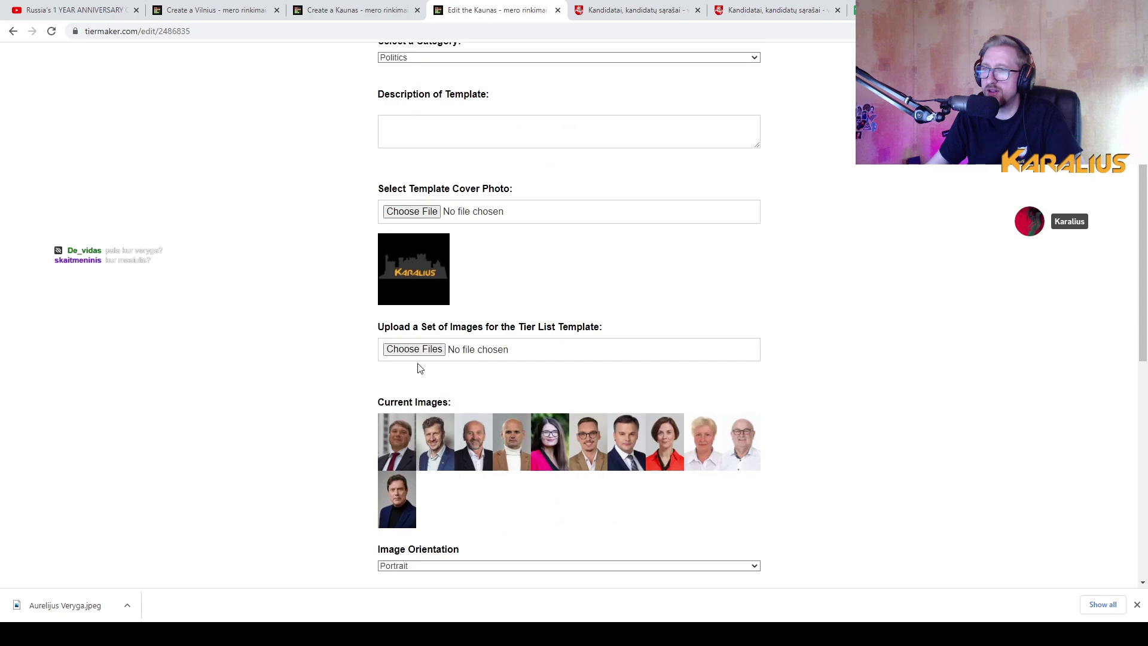
left_click(425, 352)
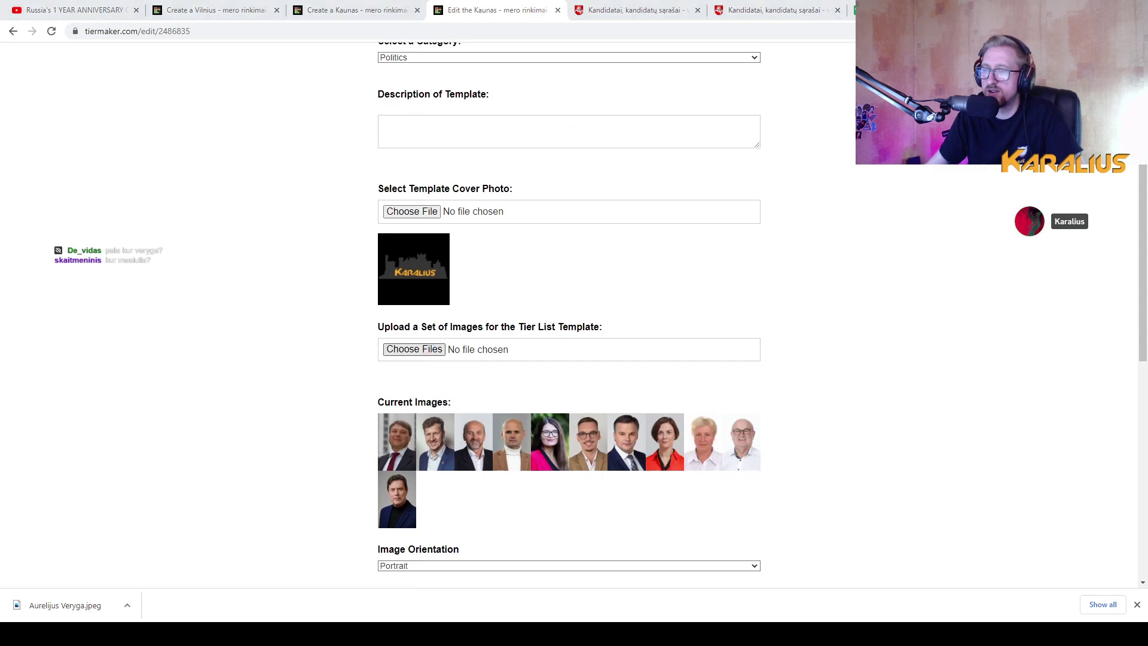
double_click(249, 317)
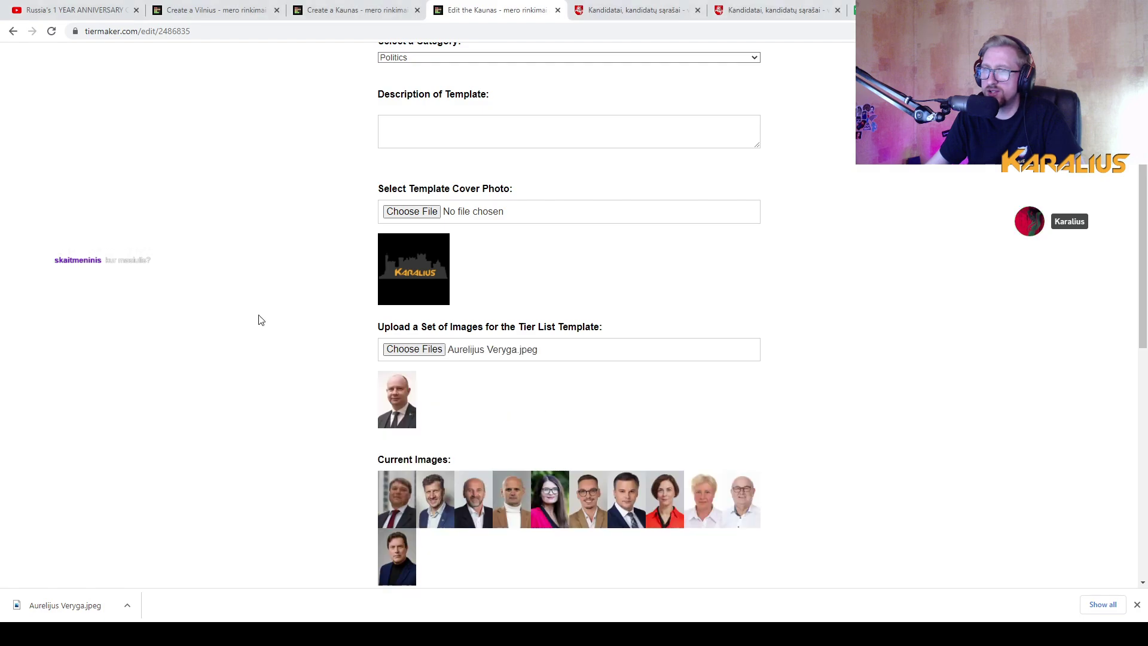
Submit the edited Kaunas template, and reload the Kaunas tier list in its original tab
scroll(581, 418, "down", 4)
scroll(510, 427, "down", 2)
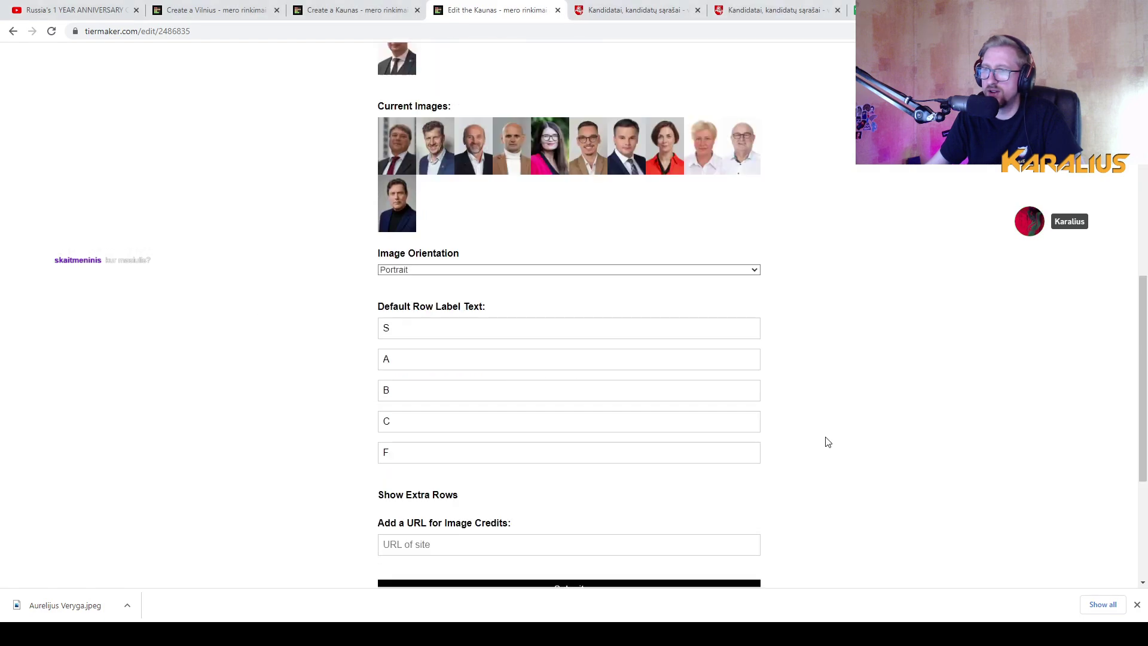
scroll(836, 439, "down", 2)
left_click(573, 465)
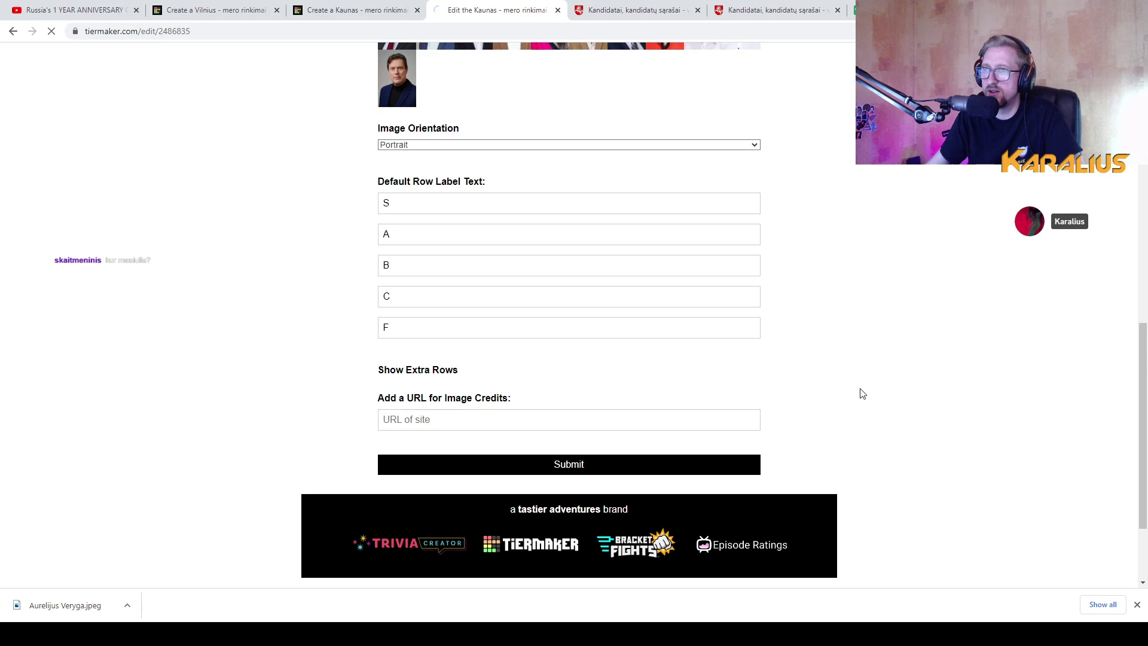
scroll(858, 379, "down", 3)
scroll(858, 377, "up", 3)
left_click(349, 10)
key("F5")
scroll(741, 203, "down", 1)
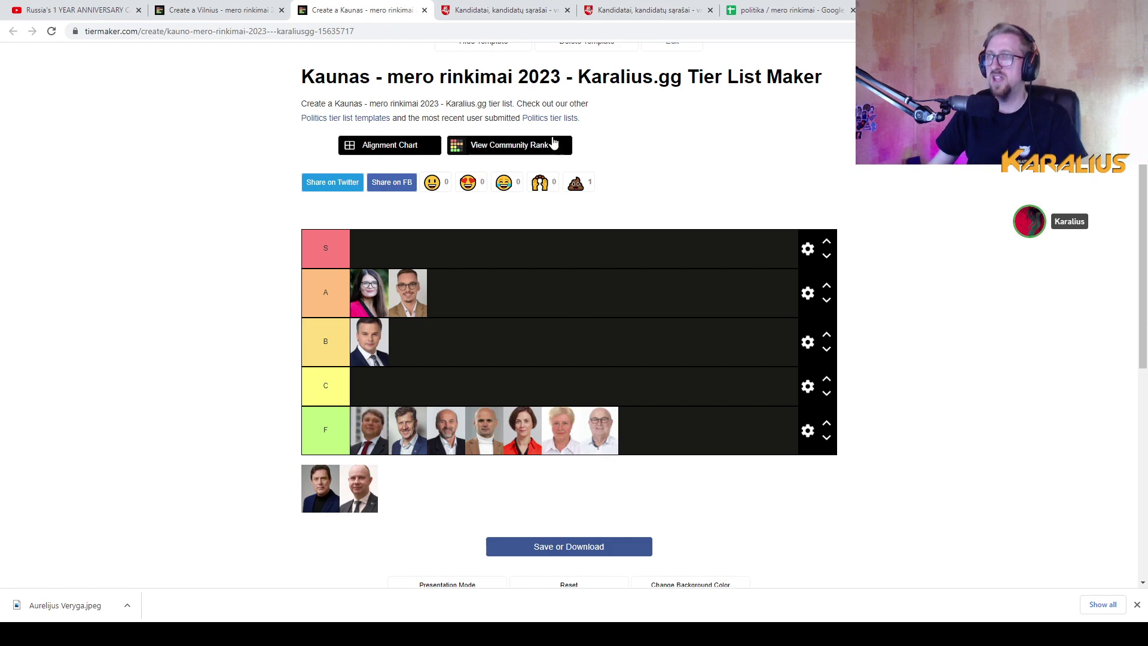
Read the Vytautas Juozapaitis notes in the kaunas sheet, and place that candidate in the B tier of the Kaunas tier list
left_click(748, 11)
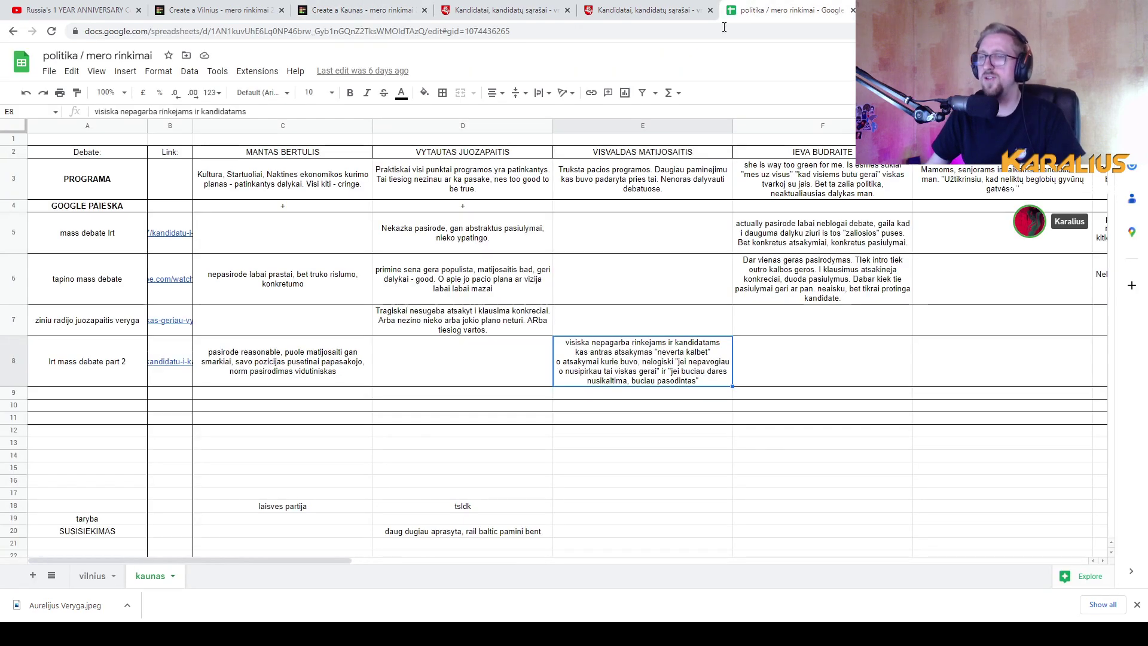
left_click(431, 190)
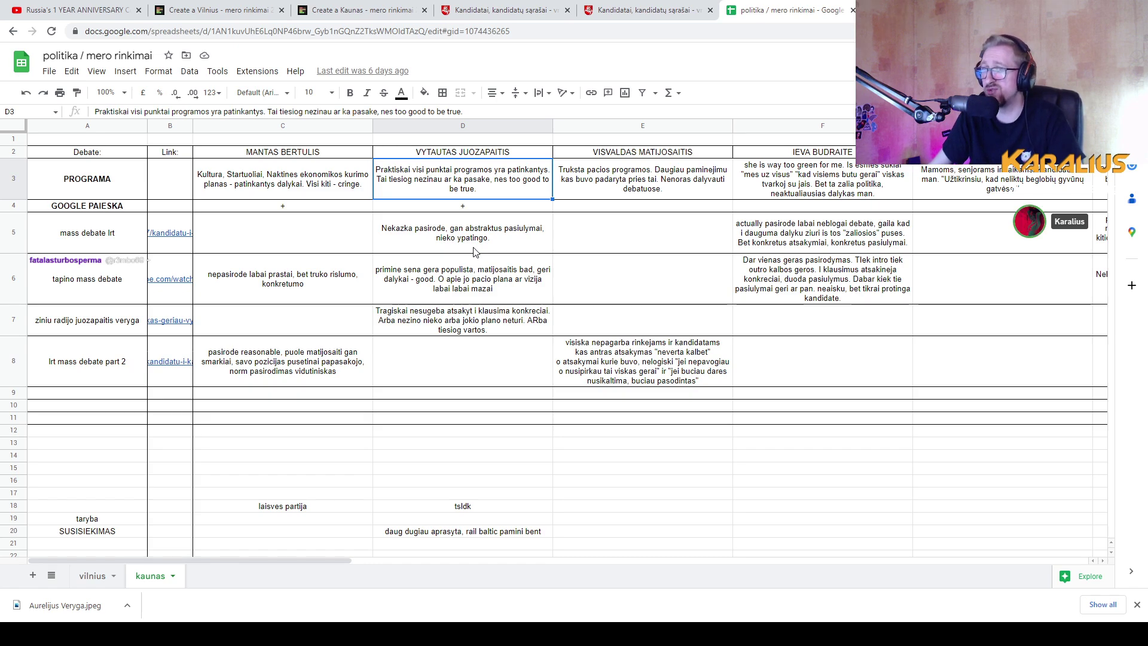
left_click(489, 287)
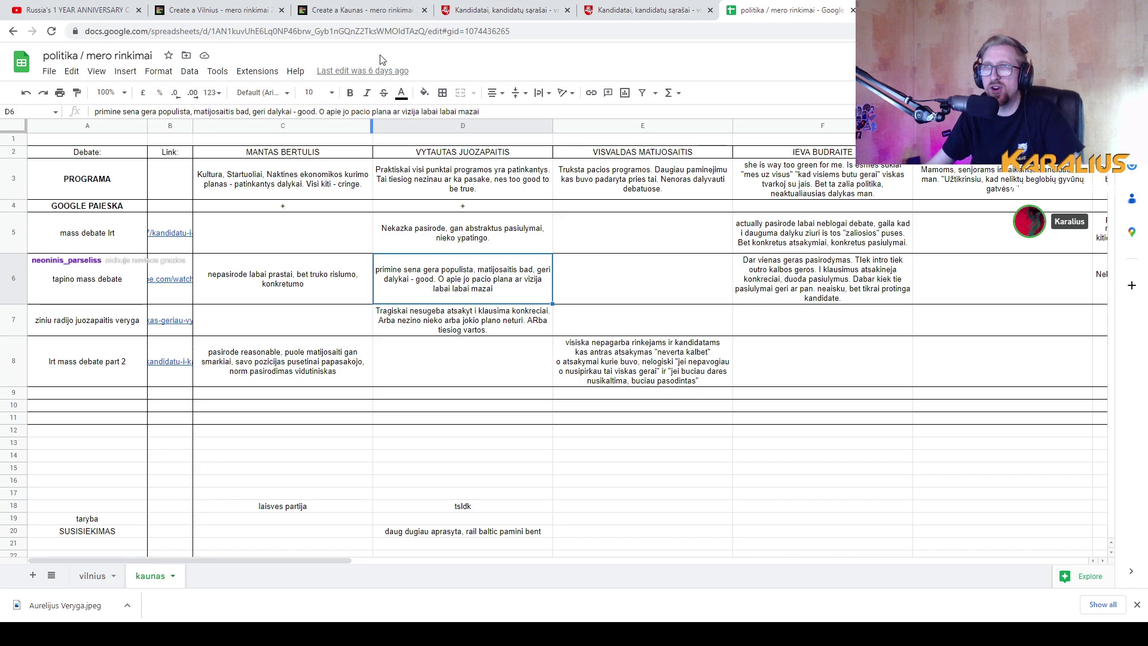
left_click(362, 10)
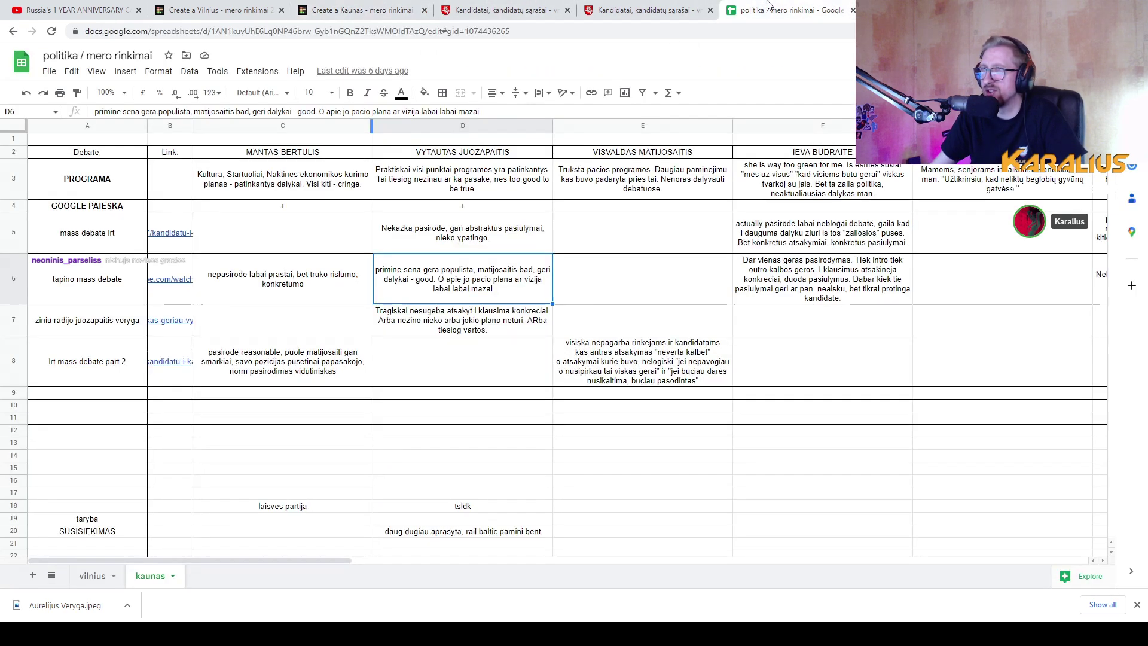
left_click(765, 10)
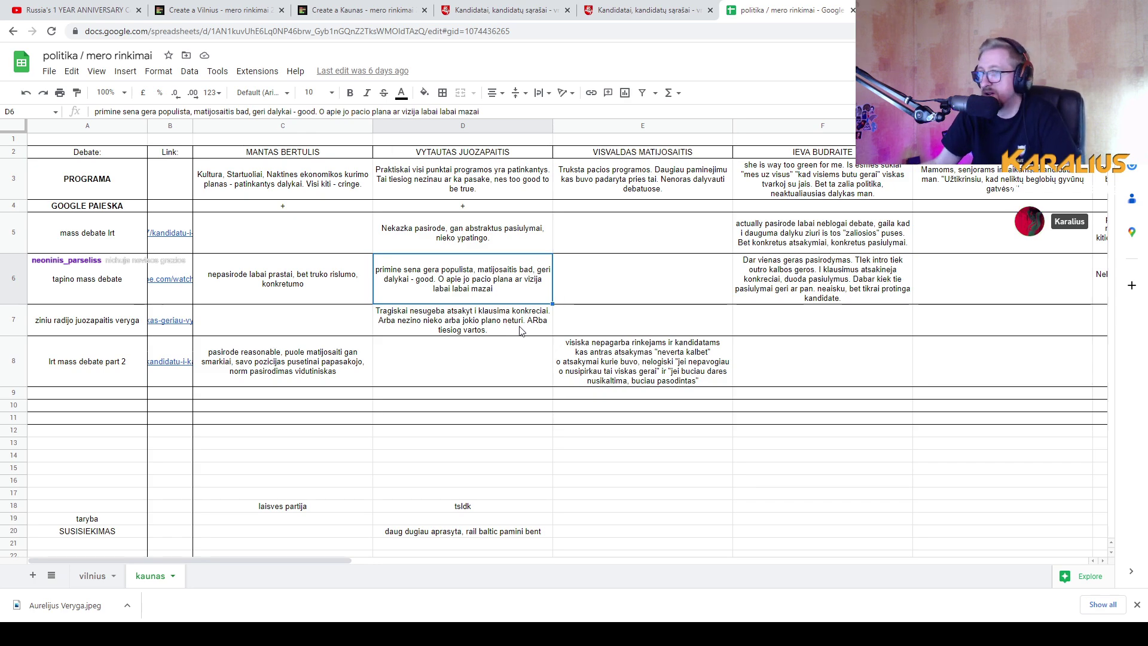
left_click(359, 10)
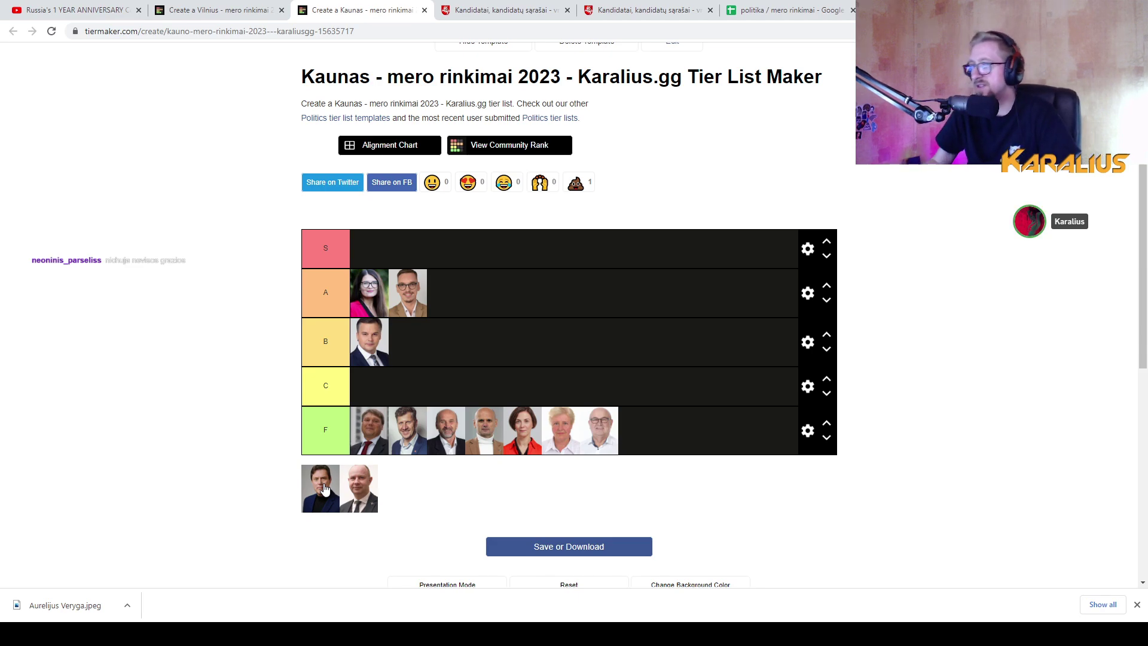
left_click_drag(325, 489, 436, 349)
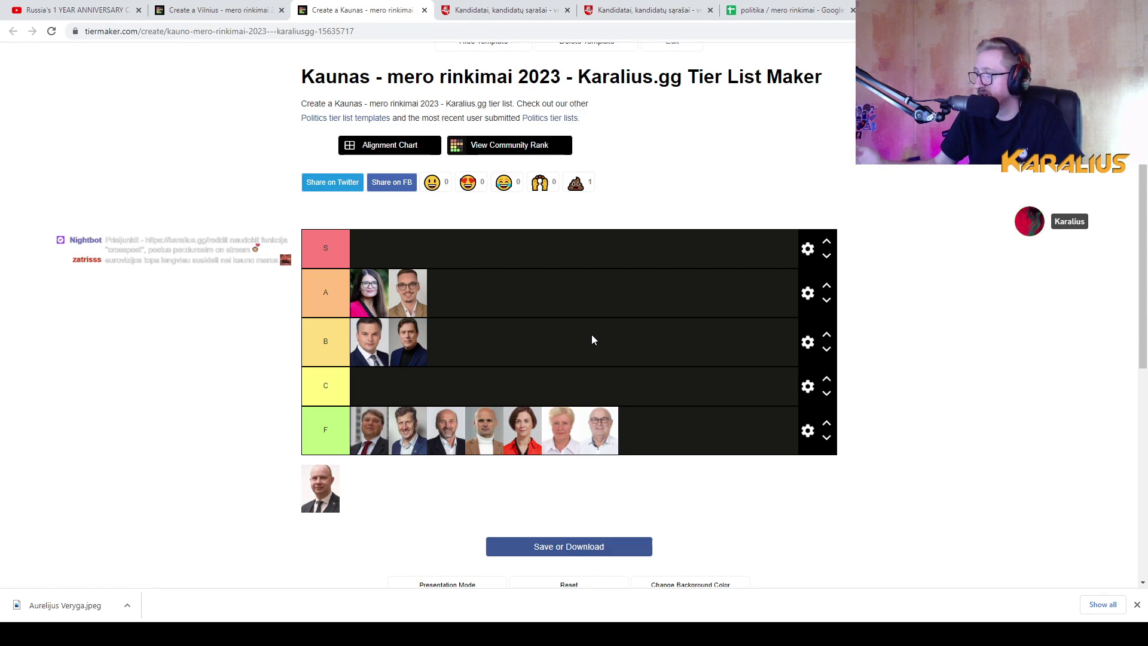
Read the Aurelijus Veryga programme and debate notes in the kaunas sheet
left_click(788, 10)
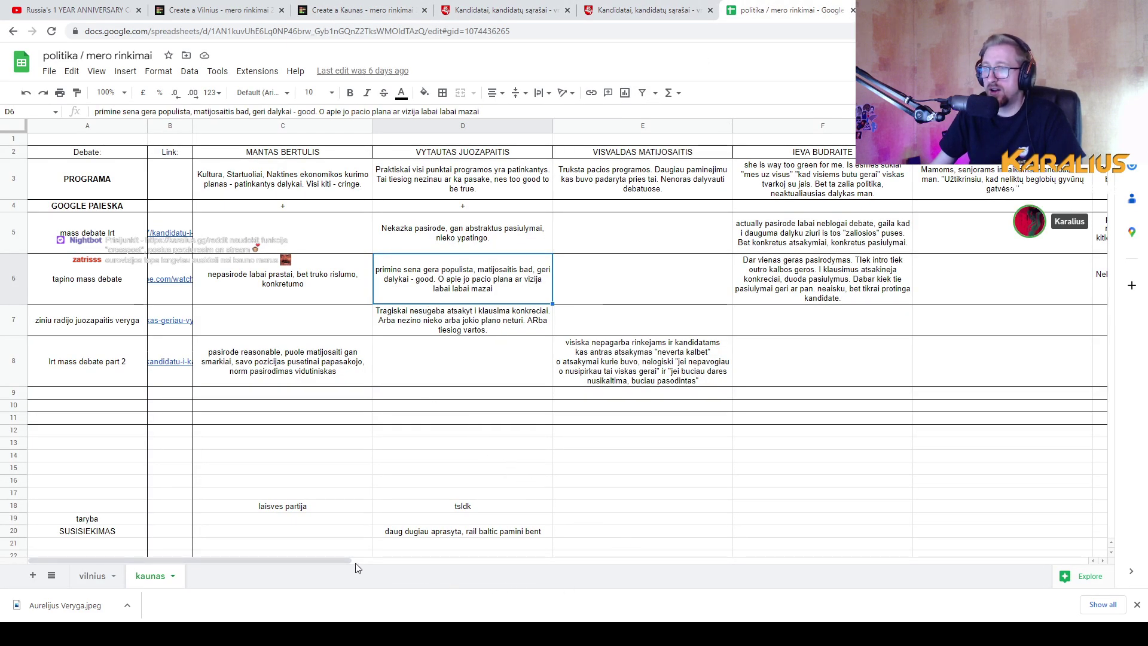
left_click_drag(320, 561, 809, 548)
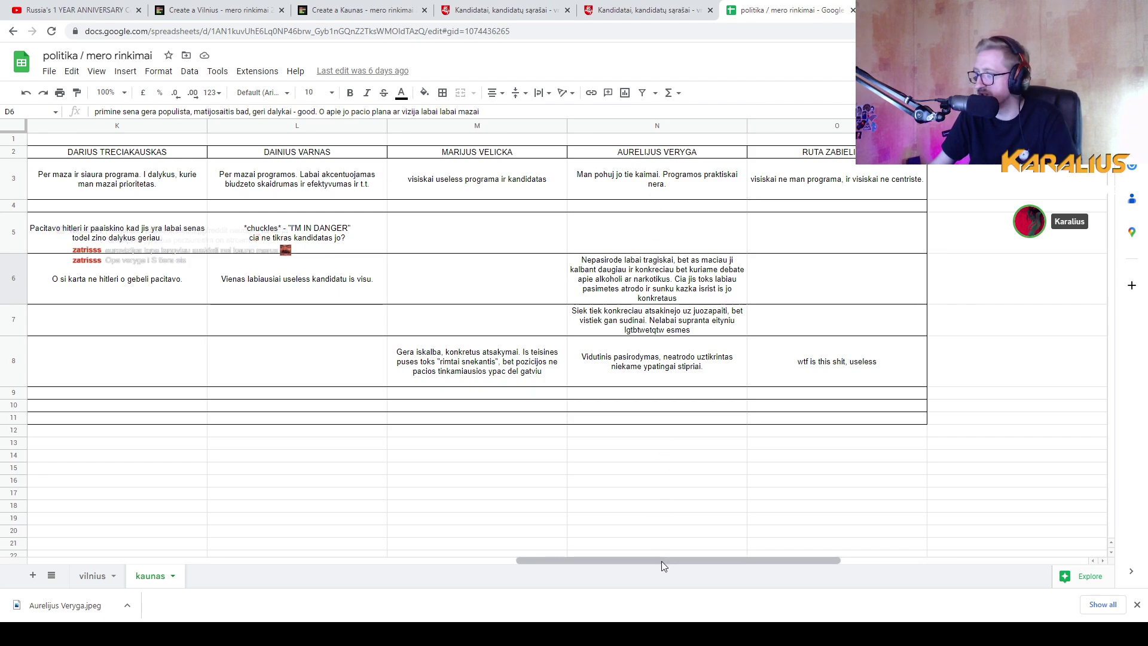
left_click(614, 300)
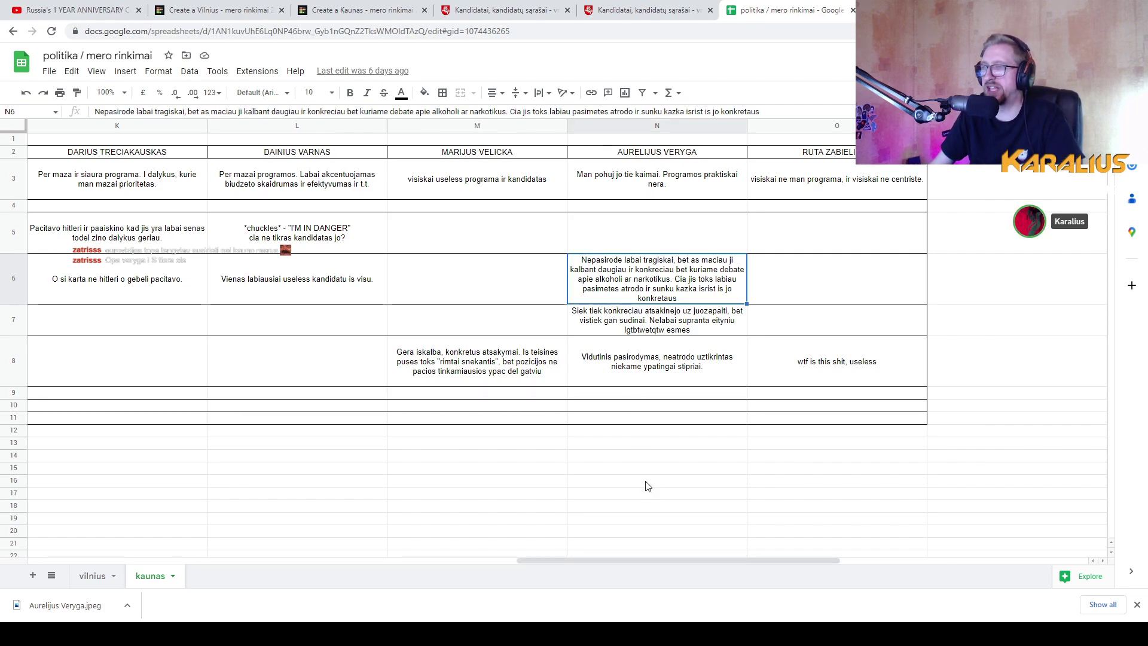
left_click_drag(659, 561, 692, 550)
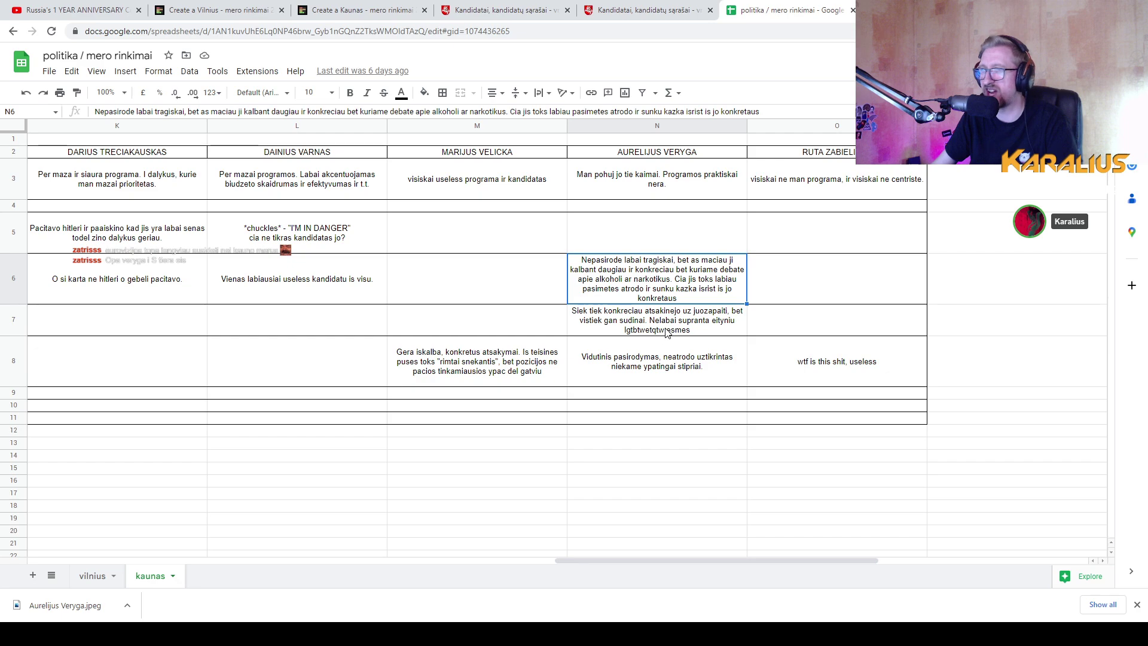
left_click(715, 325)
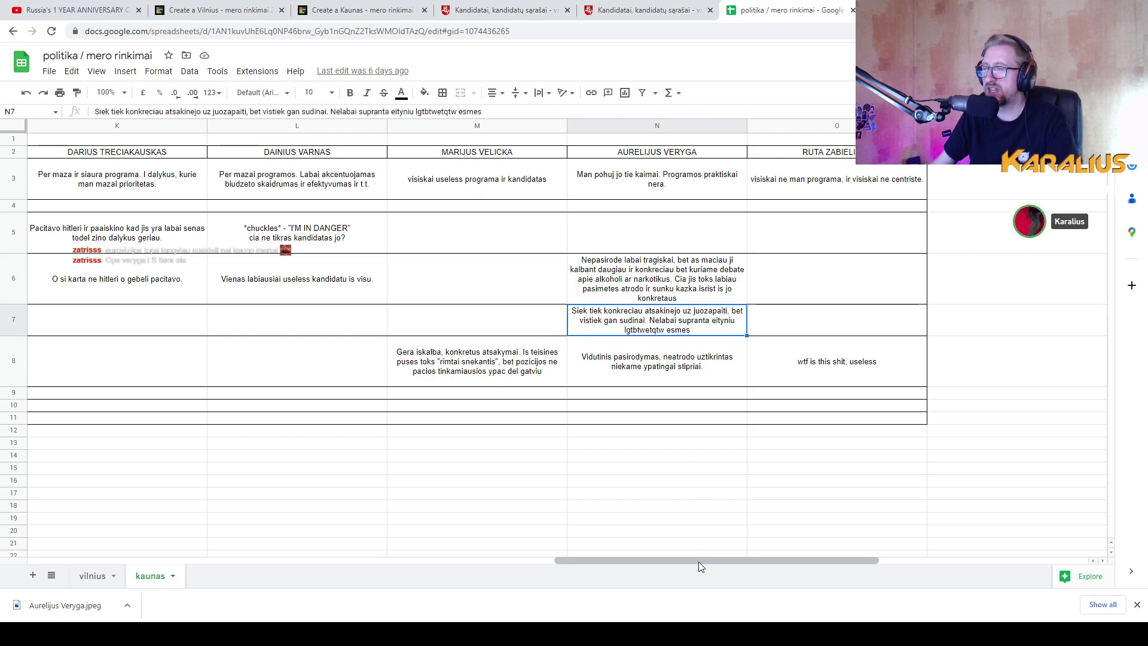